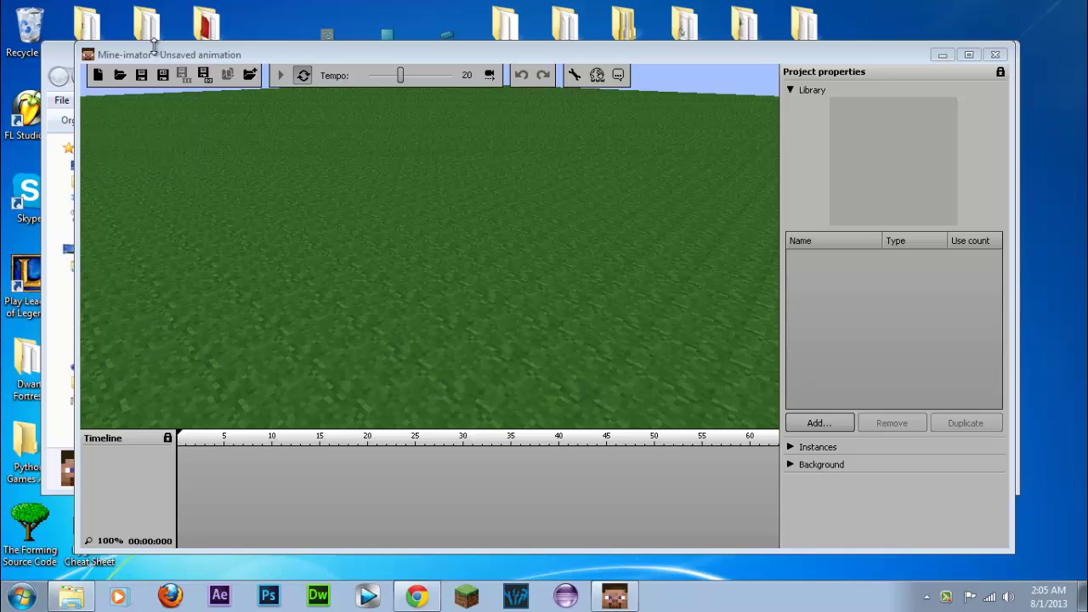
Switch to Chrome and look through the Mine-imator page at stuffbydavid.com/mineimator as far as the Mine-imator.zip download.
{"action": "left_click_drag", "start_coordinate": [144, 59], "coordinate": [89, 32]}
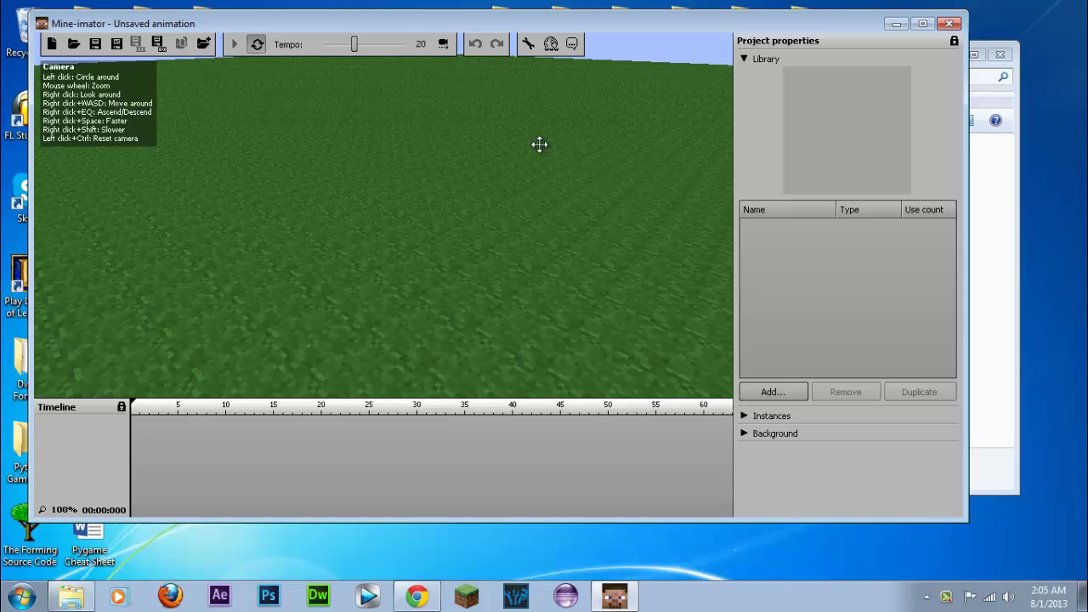
{"action": "left_click", "coordinate": [415, 596]}
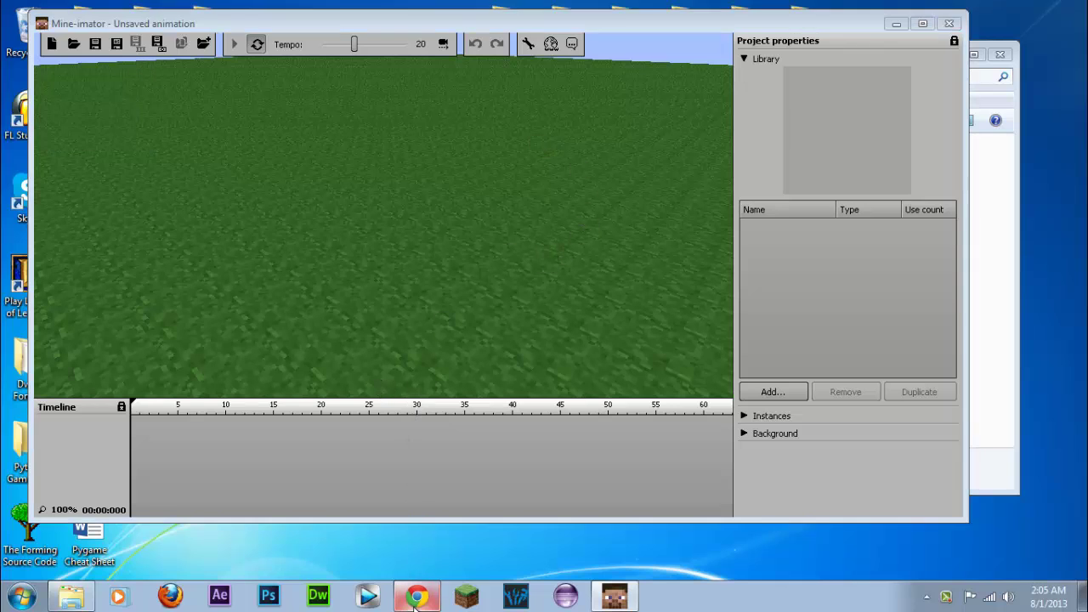
{"action": "left_click_drag", "start_coordinate": [124, 34], "coordinate": [161, 34]}
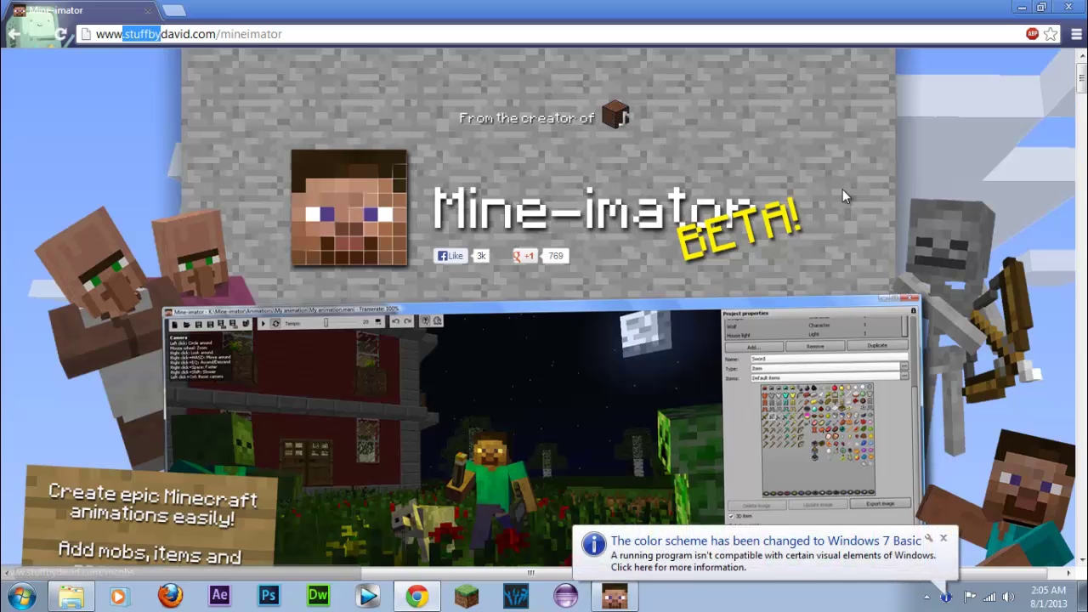
{"action": "left_click", "coordinate": [944, 541]}
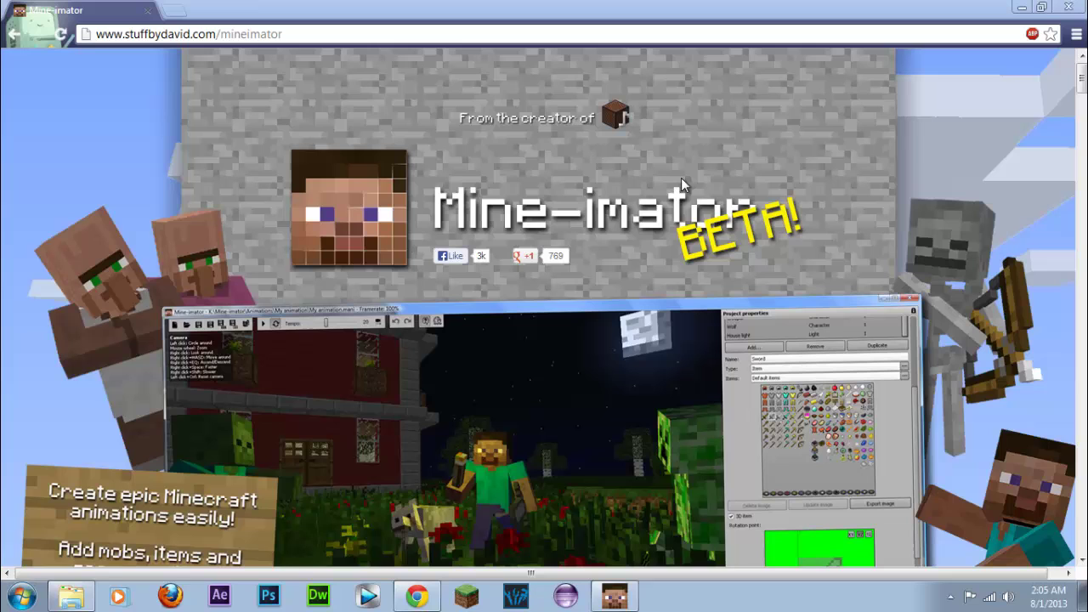
{"action": "scroll", "coordinate": [183, 188], "scroll_direction": "down", "scroll_amount": 3}
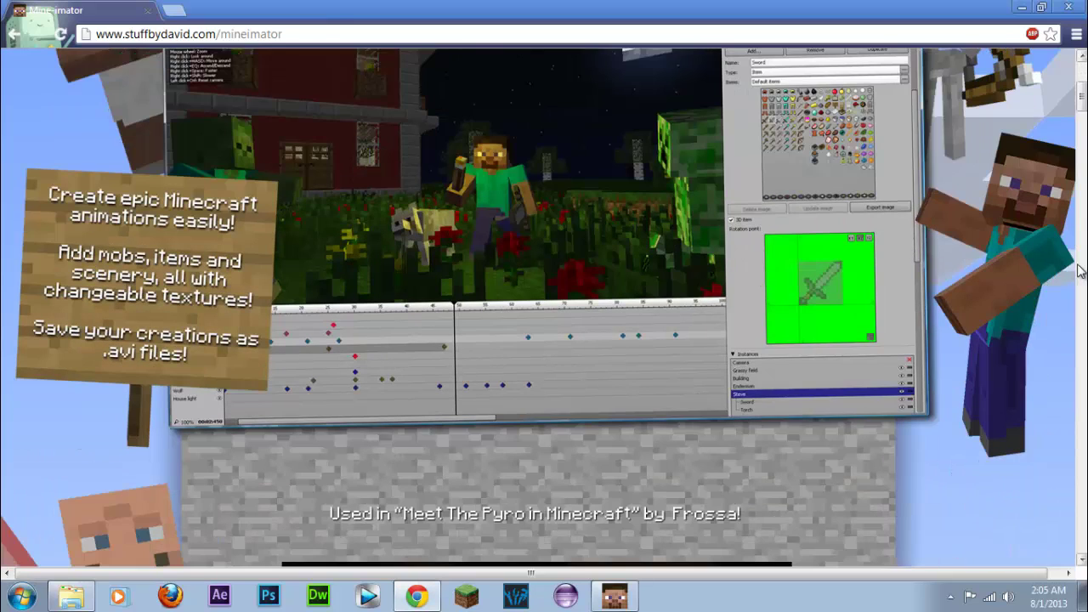
{"action": "left_click_drag", "start_coordinate": [1082, 106], "coordinate": [1069, 189]}
{"action": "scroll", "coordinate": [626, 202], "scroll_direction": "up", "scroll_amount": 2}
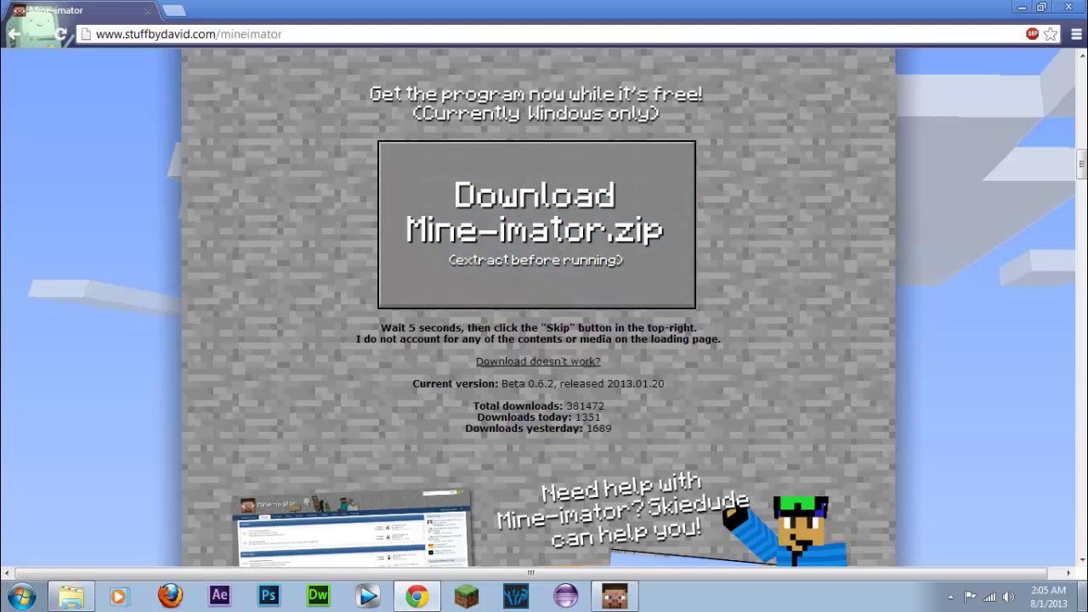
Move the Mine-imator v0.6.2 folder to a free spot near the Tutorial folder on the desktop and open it.
{"action": "left_click", "coordinate": [1082, 597]}
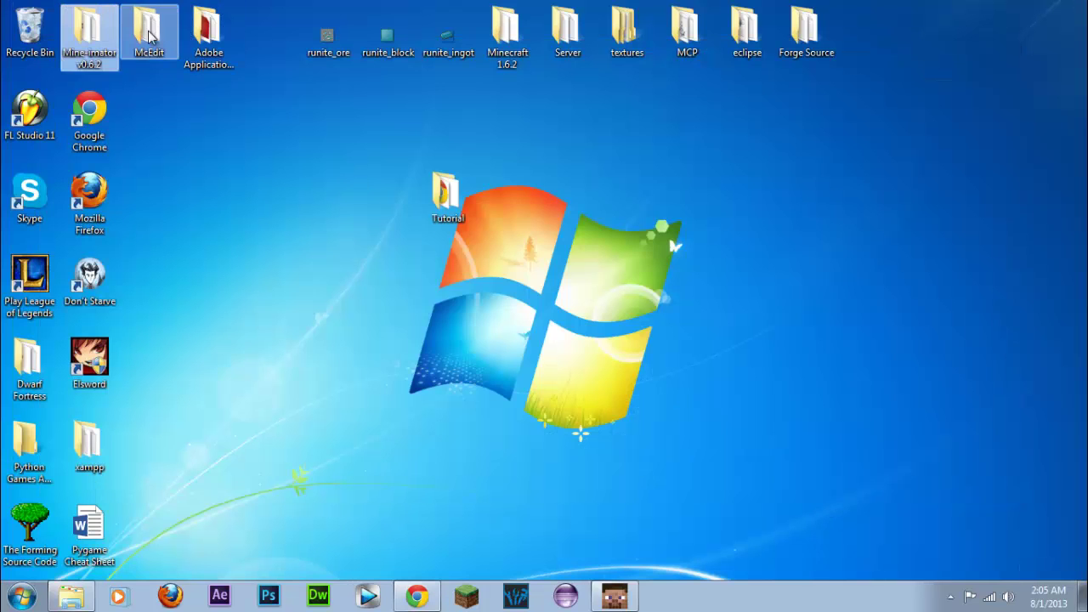
{"action": "left_click_drag", "start_coordinate": [93, 44], "coordinate": [314, 196]}
{"action": "double_click", "coordinate": [319, 197]}
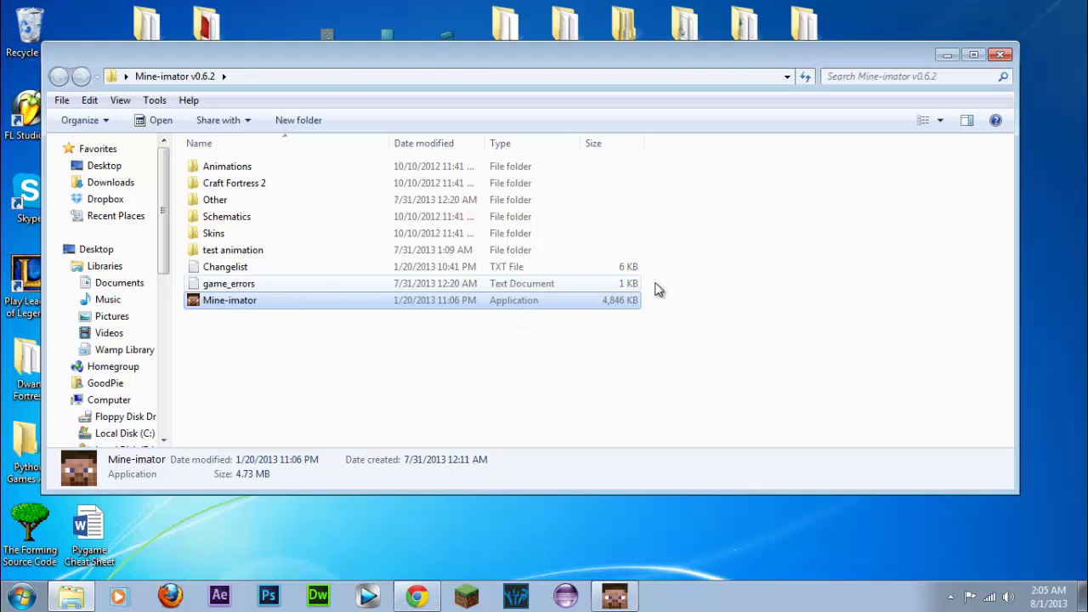
Switch back to the Mine-imator window and enlarge it.
{"action": "key", "text": "super+d"}
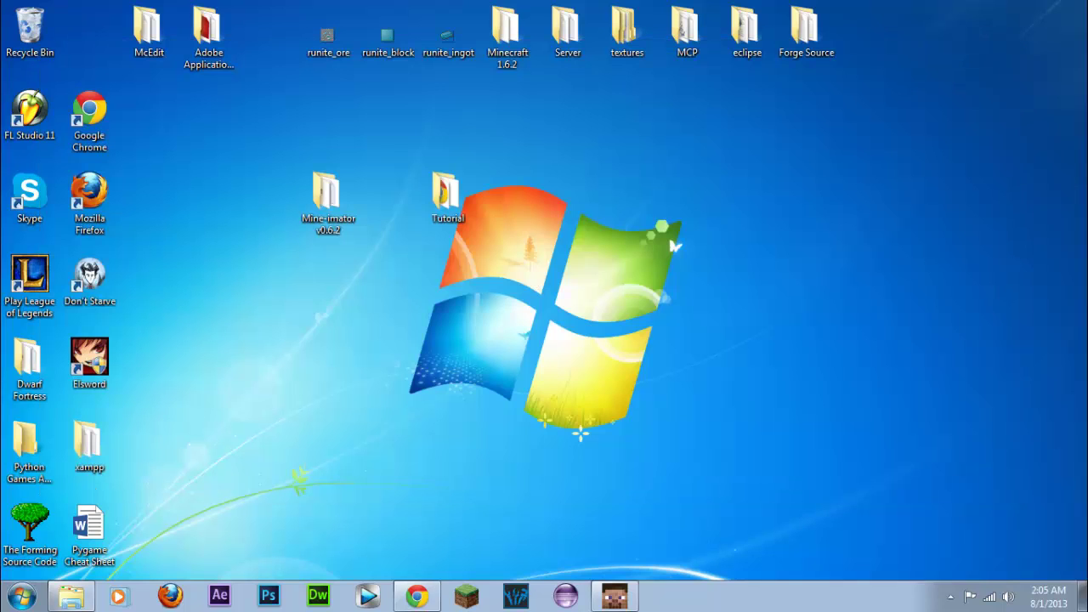
{"action": "left_click", "coordinate": [613, 598]}
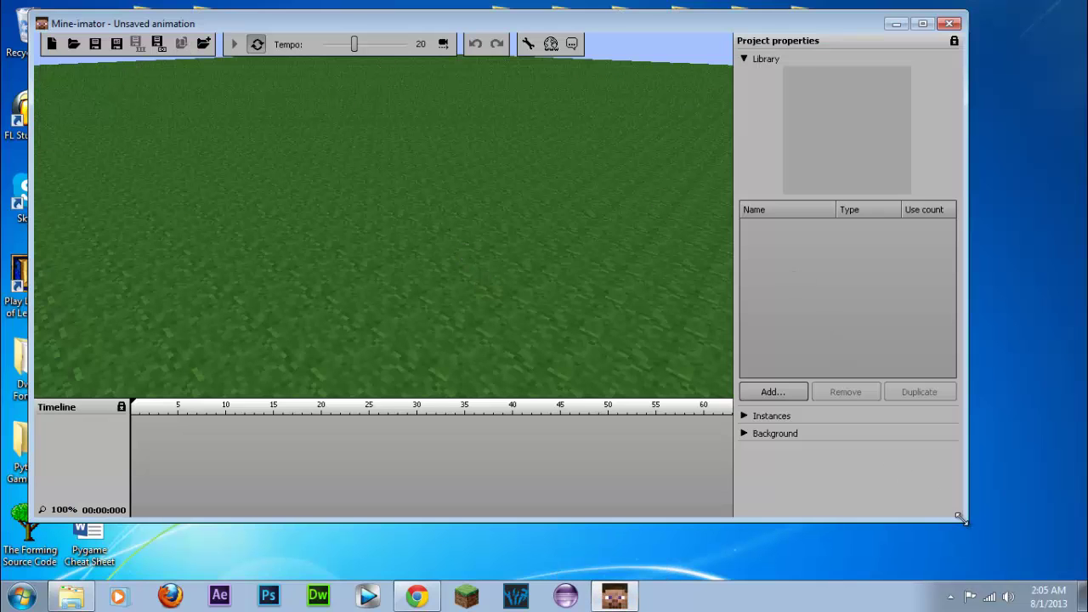
{"action": "left_click_drag", "start_coordinate": [961, 519], "coordinate": [1044, 582]}
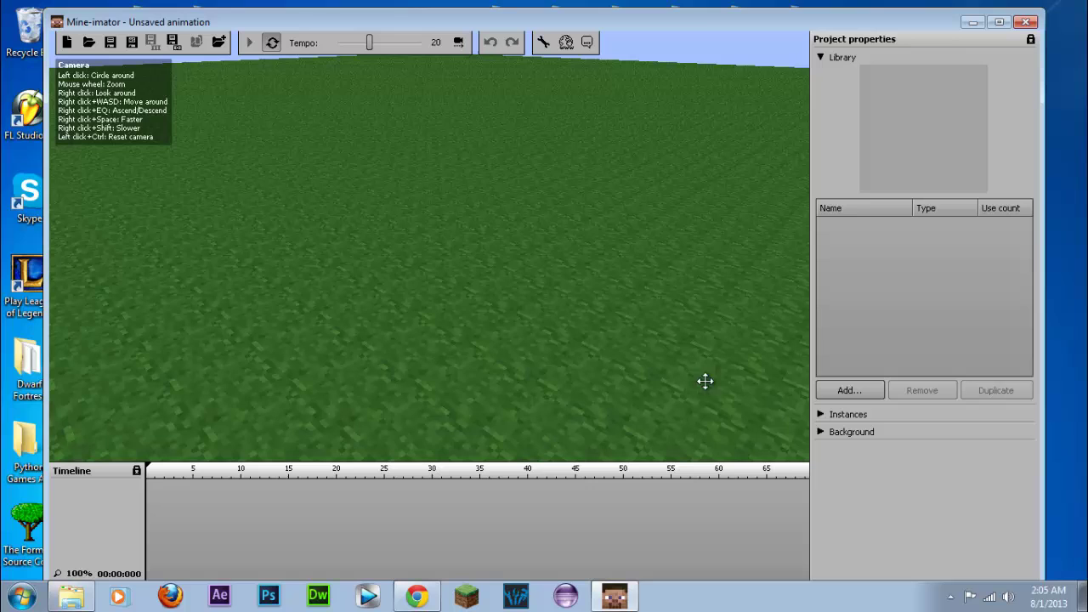
Try the camera controls over the empty grass ground by circling, zooming in and out, and looking around.
{"action": "left_click_drag", "start_coordinate": [593, 242], "coordinate": [158, 177]}
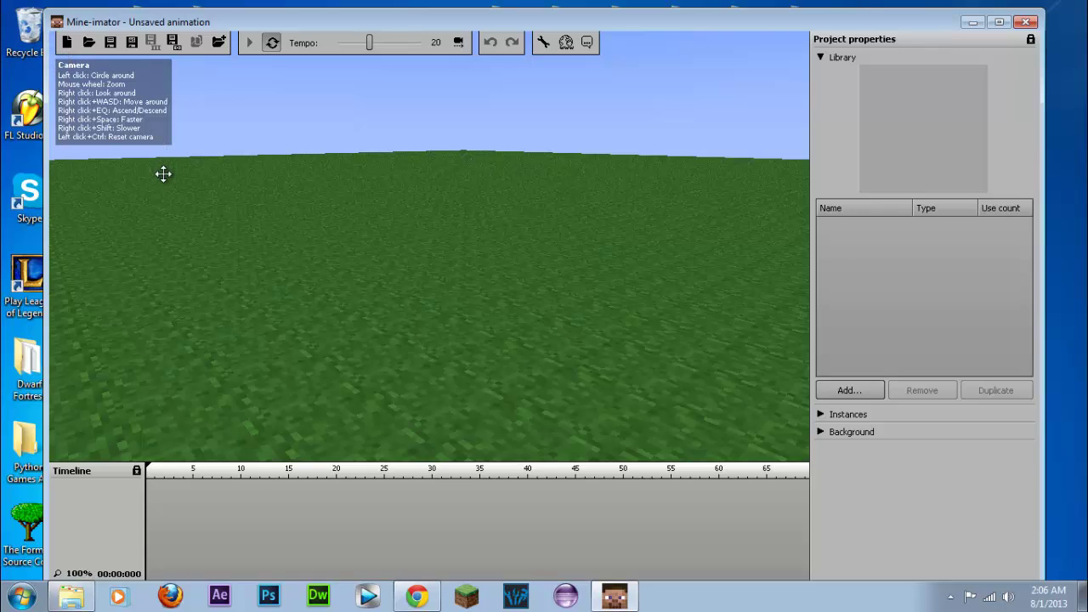
{"action": "left_click_drag", "start_coordinate": [189, 197], "coordinate": [518, 196]}
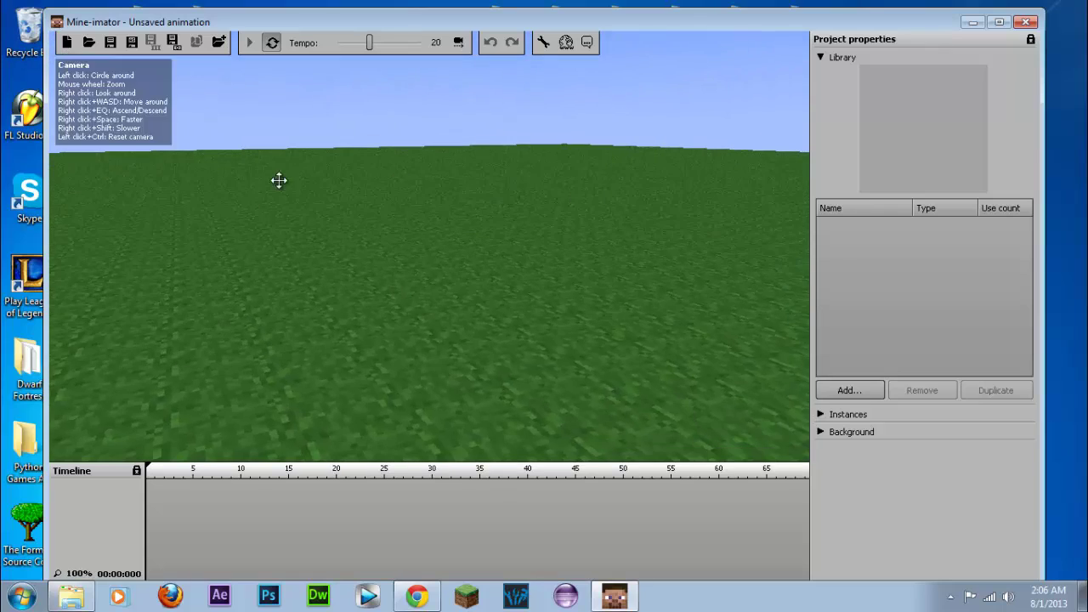
{"action": "left_click_drag", "start_coordinate": [280, 179], "coordinate": [655, 193]}
{"action": "left_click_drag", "start_coordinate": [255, 200], "coordinate": [203, 118]}
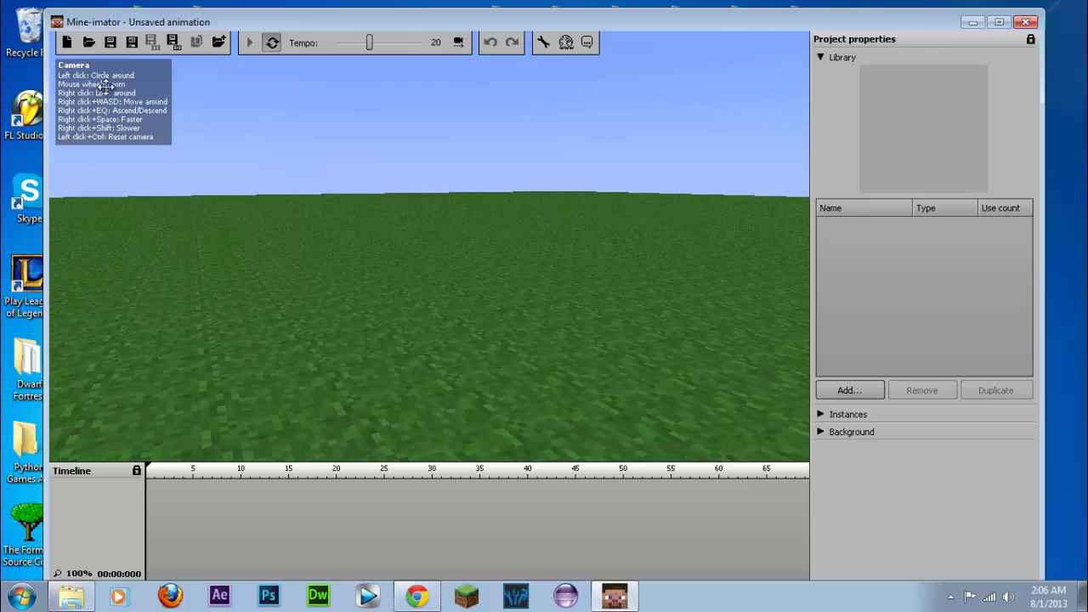
{"action": "scroll", "coordinate": [384, 206], "scroll_direction": "down", "scroll_amount": 5}
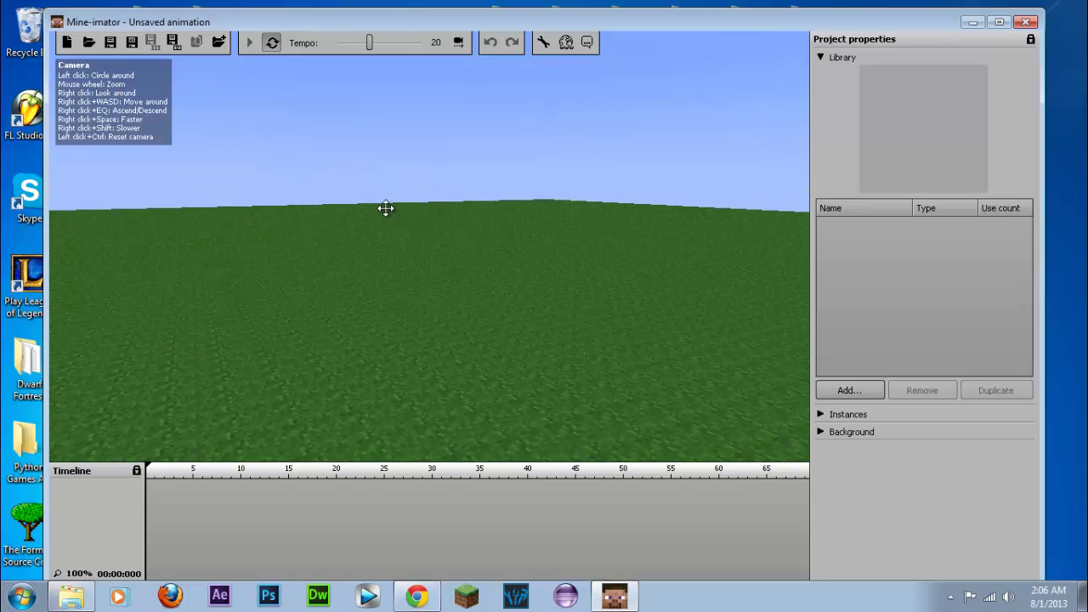
{"action": "scroll", "coordinate": [400, 218], "scroll_direction": "up", "scroll_amount": 3}
{"action": "left_click_drag", "start_coordinate": [404, 220], "coordinate": [114, 95]}
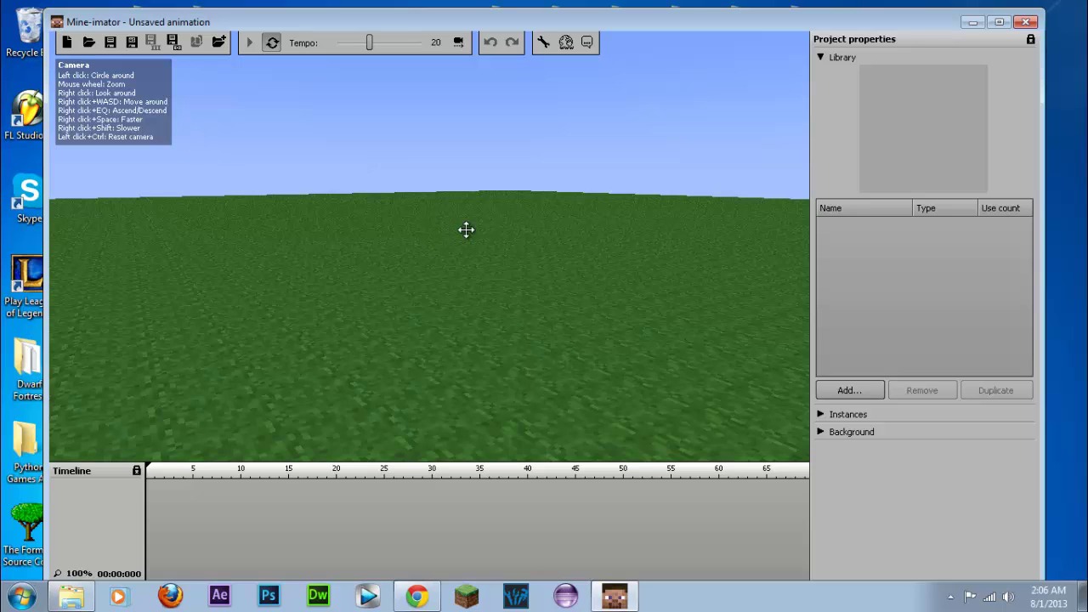
{"action": "left_click_drag", "start_coordinate": [466, 230], "coordinate": [104, 81]}
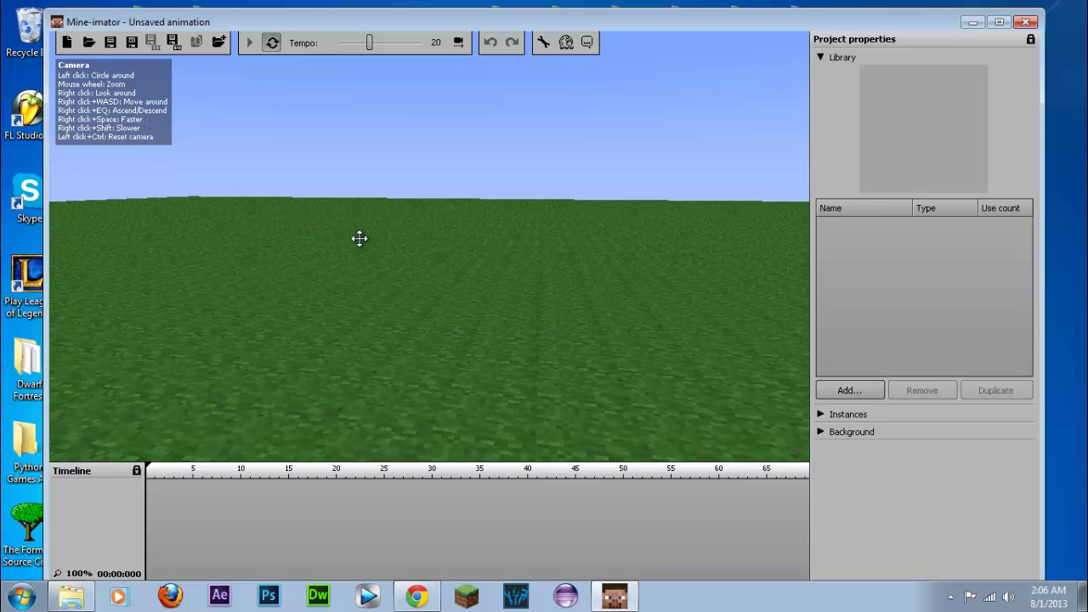
{"action": "scroll", "coordinate": [377, 247], "scroll_direction": "up", "scroll_amount": 4}
{"action": "scroll", "coordinate": [378, 248], "scroll_direction": "down", "scroll_amount": 6}
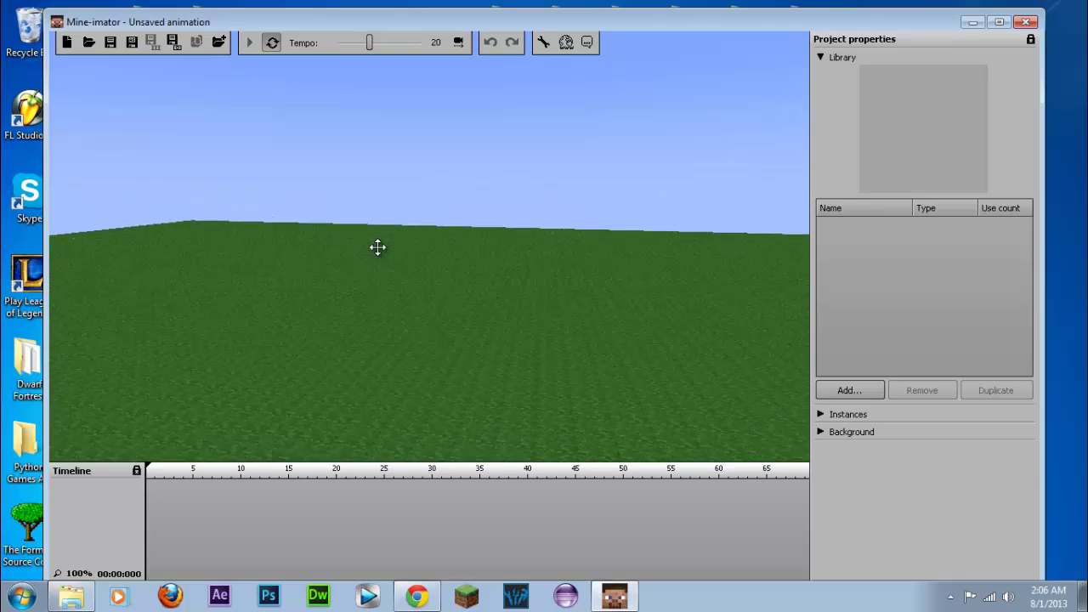
{"action": "left_click_drag", "start_coordinate": [377, 248], "coordinate": [3, 5]}
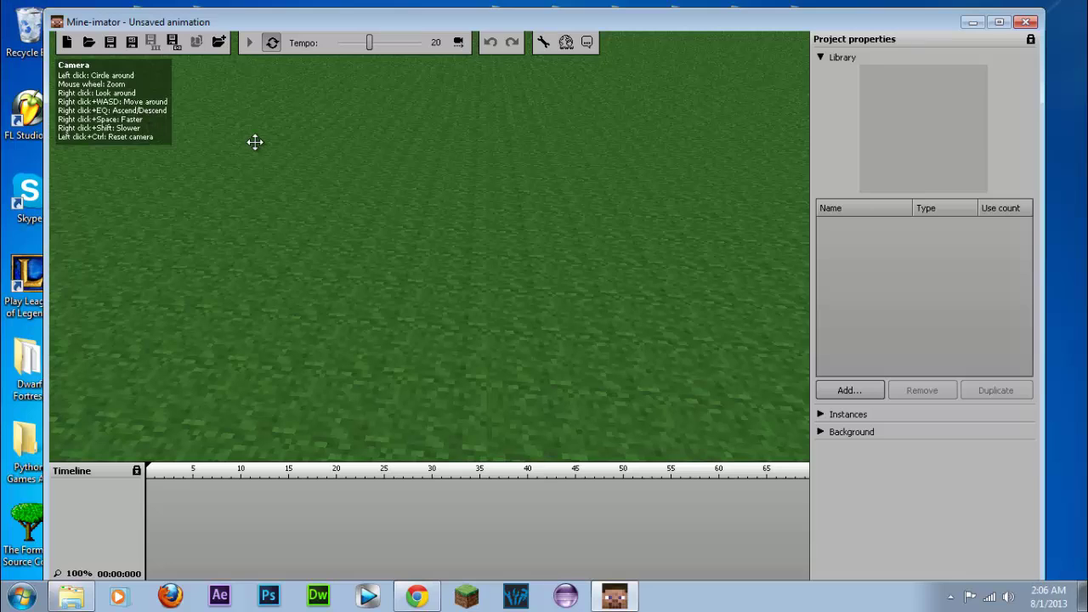
{"action": "mouse_move", "coordinate": [296, 161]}
{"action": "right_mouse_down"}
{"action": "mouse_move", "coordinate": [318, 97]}
{"action": "mouse_move", "coordinate": [313, 170]}
{"action": "mouse_move", "coordinate": [315, 156]}
{"action": "right_mouse_up"}
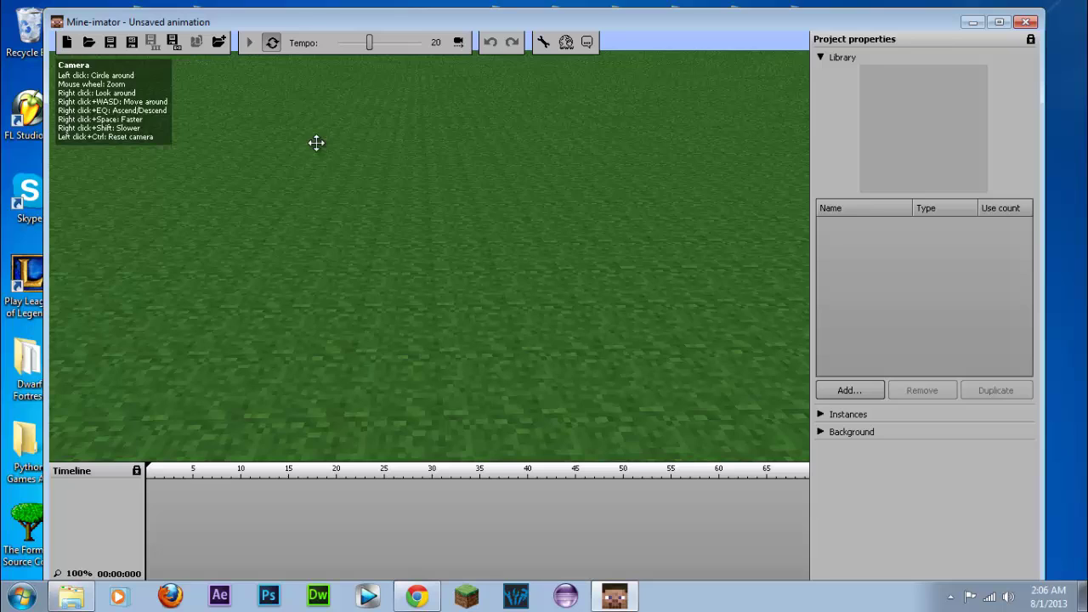
{"action": "mouse_move", "coordinate": [109, 85]}
{"action": "right_mouse_down"}
{"action": "mouse_move", "coordinate": [124, 94]}
{"action": "mouse_move", "coordinate": [110, 92]}
{"action": "right_mouse_up"}
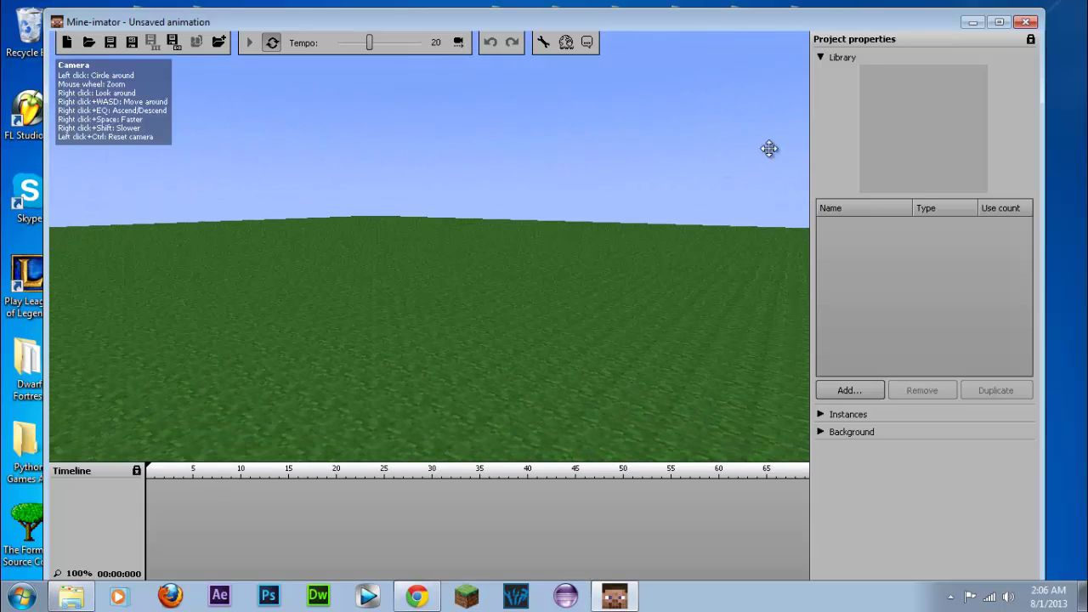
Expand the Instances section of the project properties and select the Camera instance.
{"action": "left_click", "coordinate": [821, 414]}
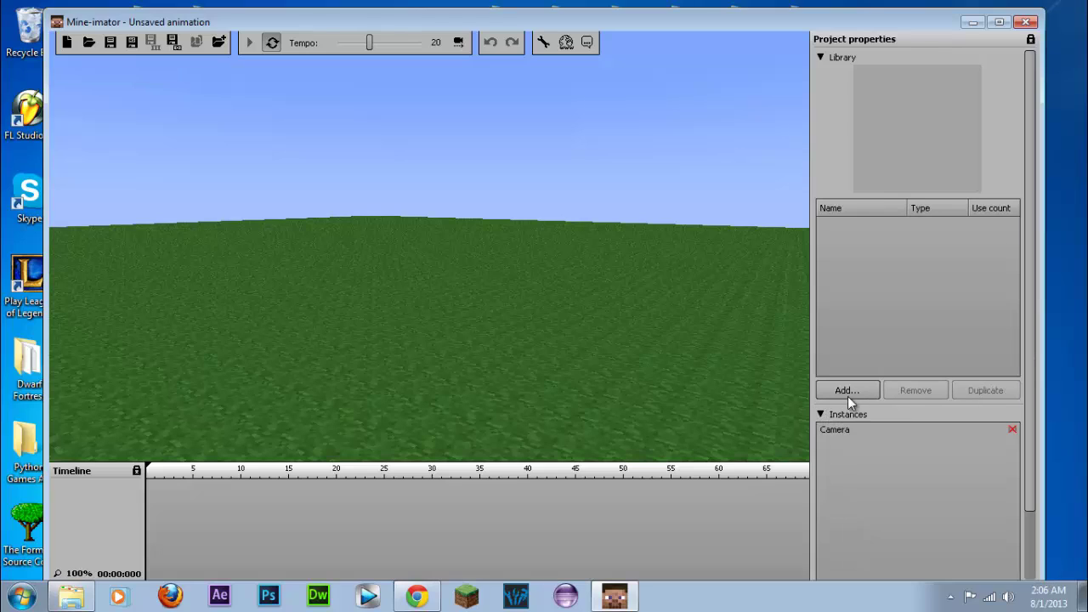
{"action": "left_click_drag", "start_coordinate": [1028, 349], "coordinate": [1027, 512]}
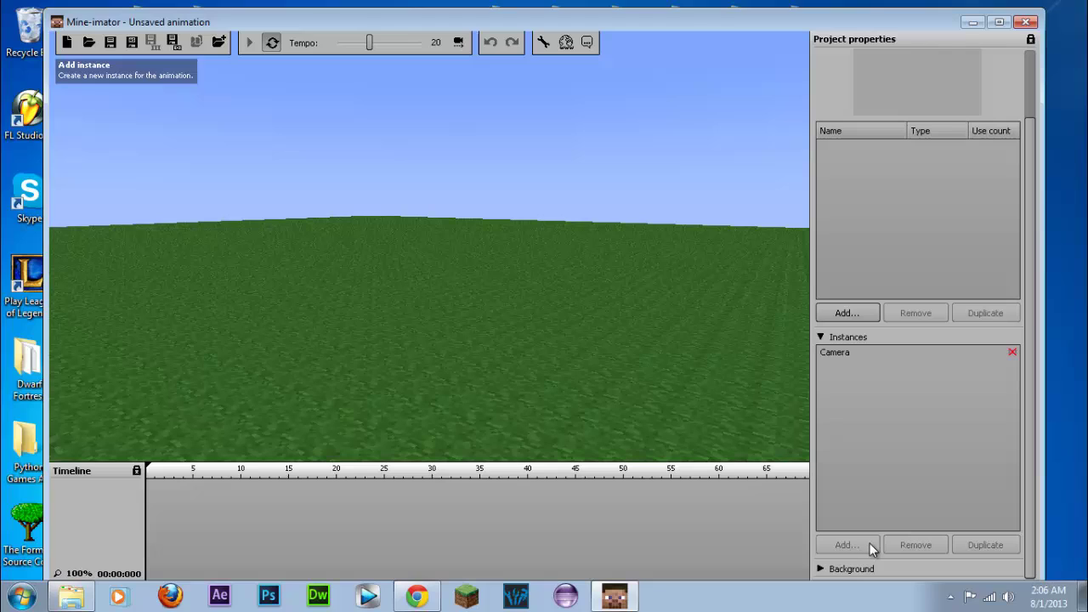
{"action": "left_click", "coordinate": [850, 354]}
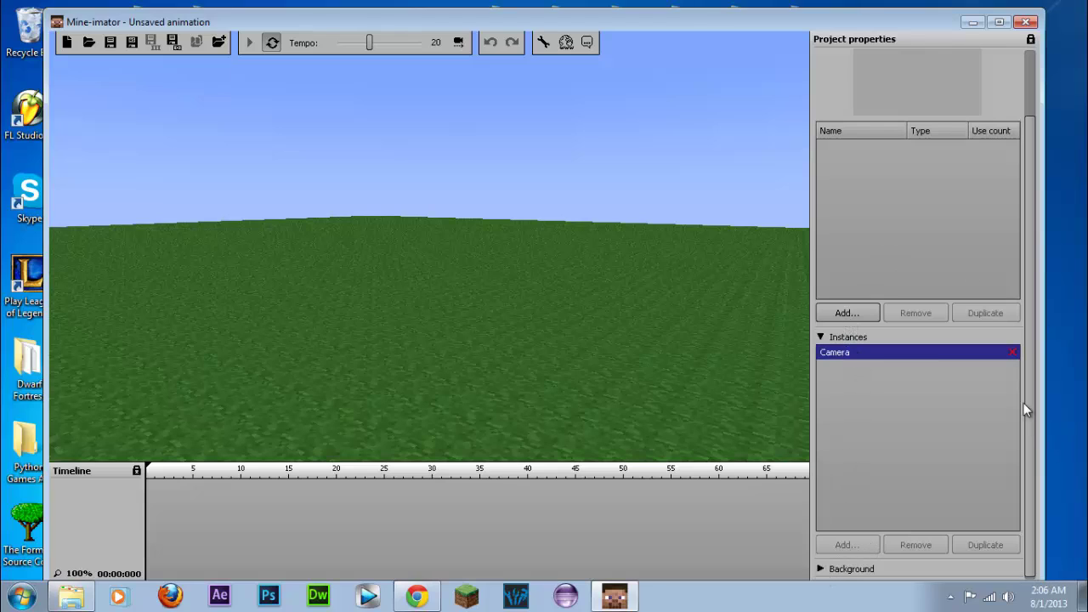
Add a new Character item to the animation's library.
{"action": "scroll", "coordinate": [1024, 409], "scroll_direction": "up", "scroll_amount": 2}
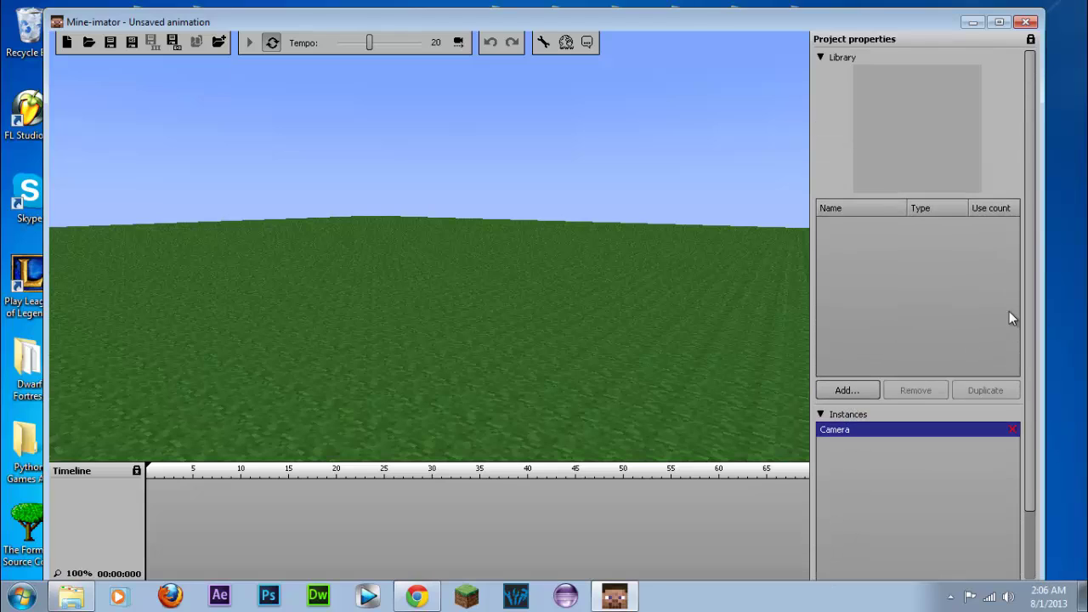
{"action": "left_click", "coordinate": [829, 393]}
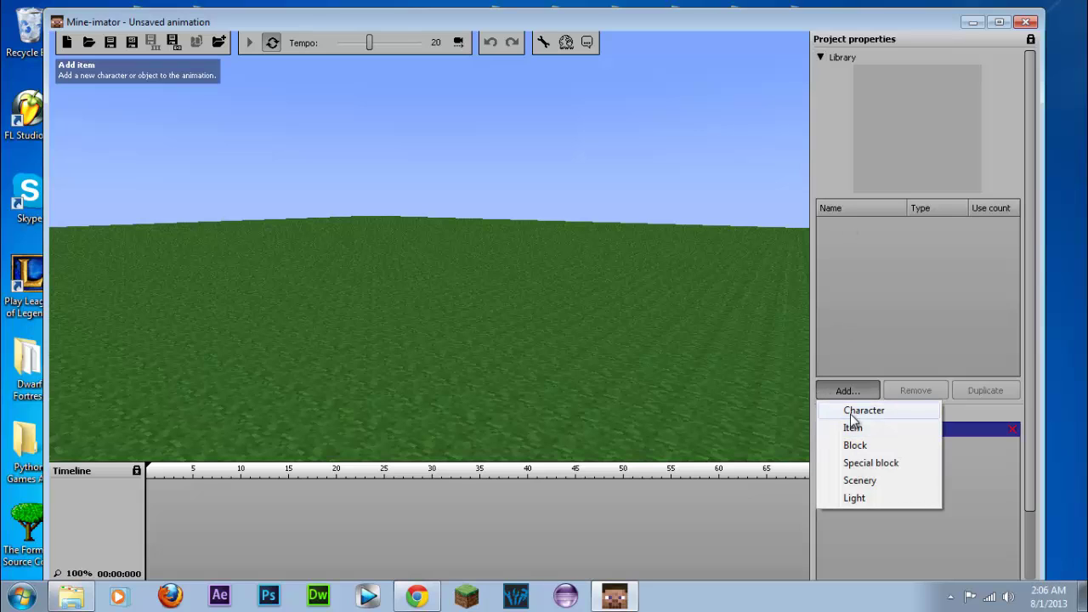
{"action": "left_click", "coordinate": [851, 416]}
Examine the new character in the scene from several distances and angles, ending with a side view.
{"action": "left_click_drag", "start_coordinate": [594, 312], "coordinate": [199, 320]}
{"action": "scroll", "coordinate": [501, 281], "scroll_direction": "up", "scroll_amount": 2}
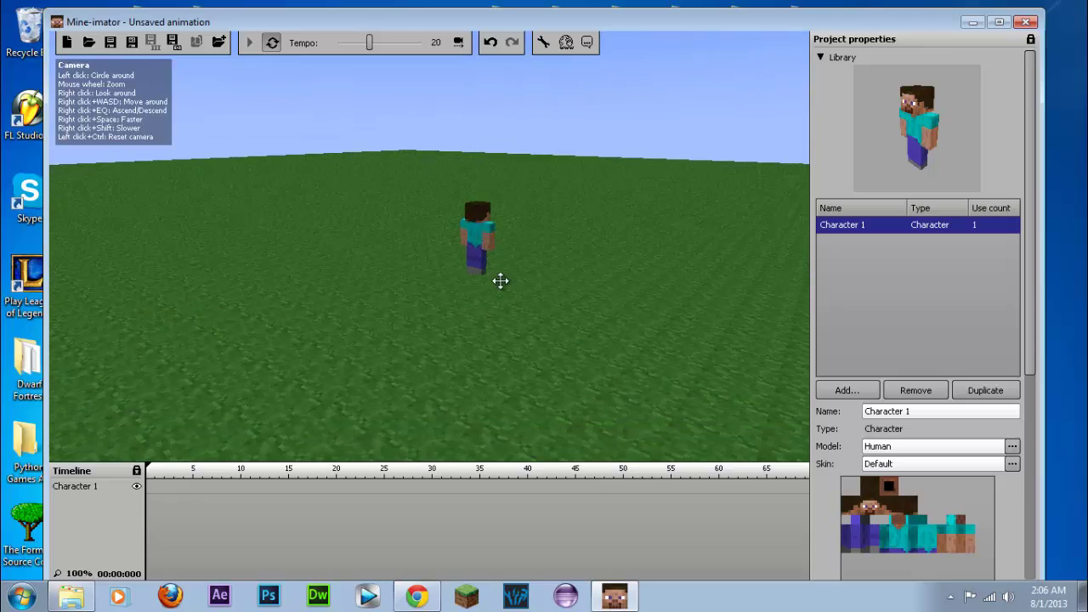
{"action": "scroll", "coordinate": [501, 281], "scroll_direction": "up", "scroll_amount": 3}
{"action": "left_click_drag", "start_coordinate": [584, 296], "coordinate": [682, 295]}
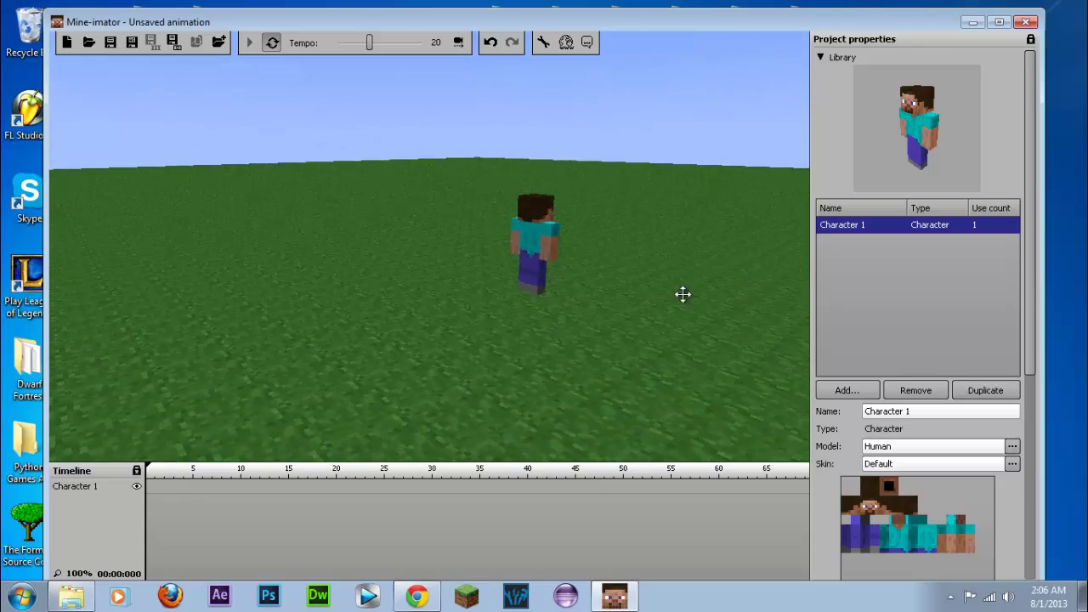
{"action": "right_click_drag", "start_coordinate": [683, 294], "coordinate": [706, 294]}
{"action": "left_click", "coordinate": [635, 279]}
{"action": "right_click_drag", "start_coordinate": [605, 275], "coordinate": [113, 93]}
{"action": "key", "text": "d"}
{"action": "key", "text": "w"}
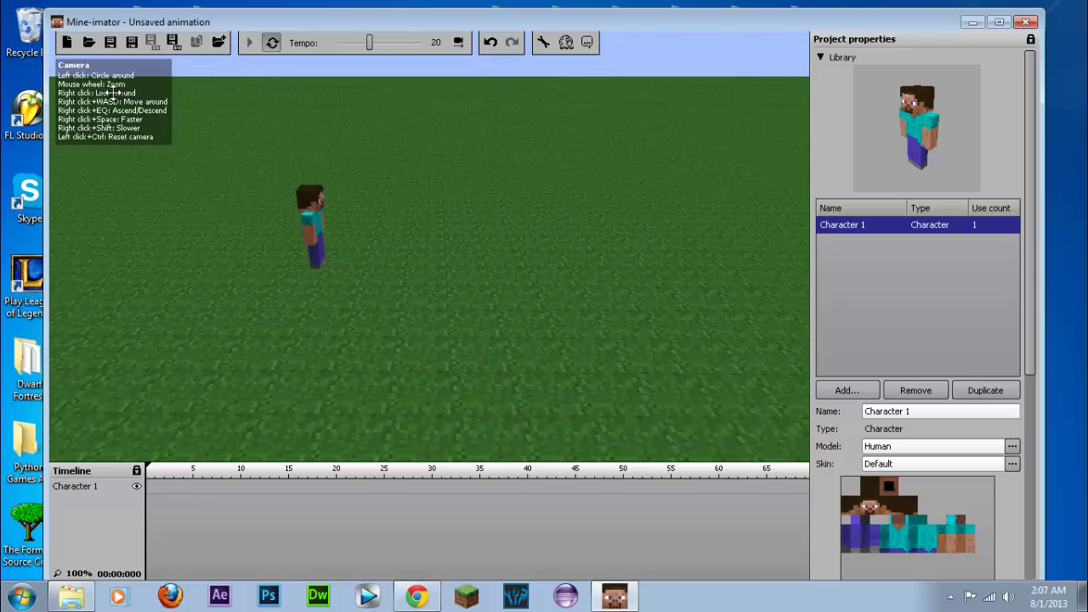
{"action": "right_click_drag", "start_coordinate": [400, 343], "coordinate": [114, 97]}
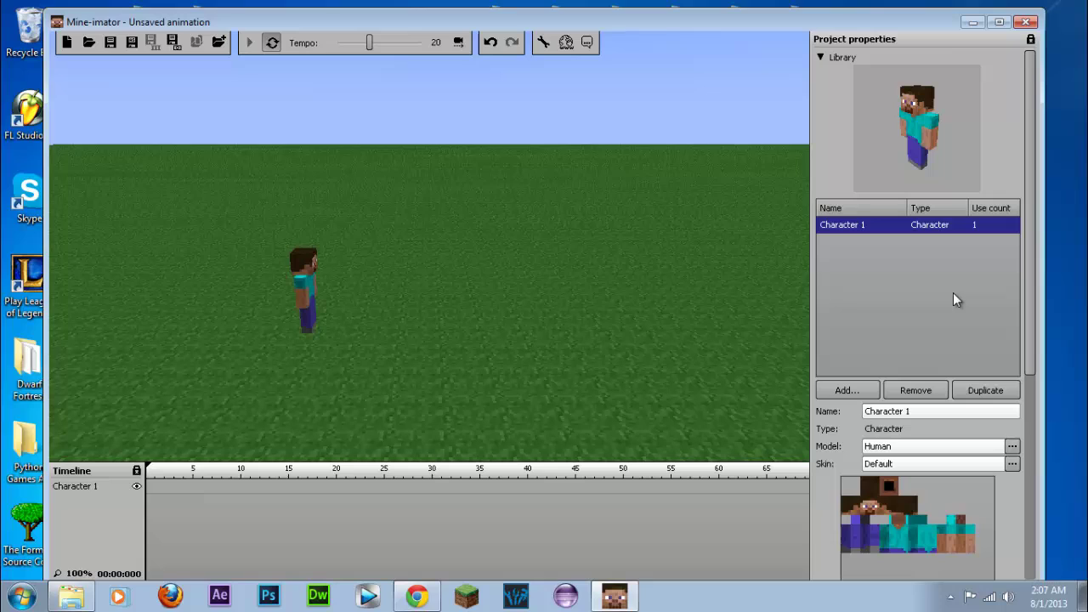
Create keyframes for Character 1 on the timeline at frame 0 and frame 40.
{"action": "left_click_drag", "start_coordinate": [1030, 235], "coordinate": [1038, 314]}
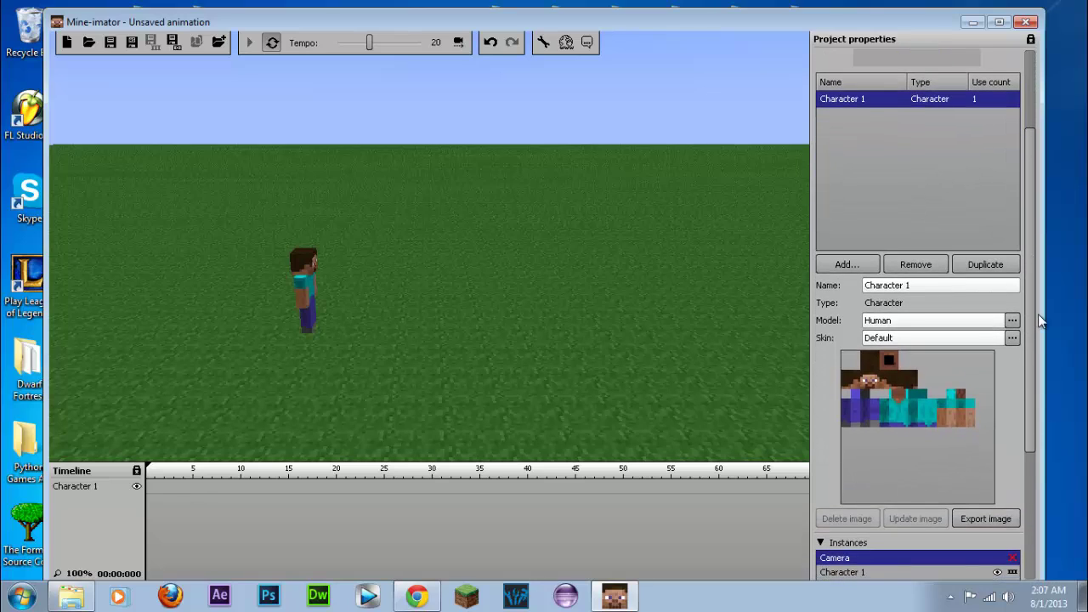
{"action": "left_click", "coordinate": [146, 484]}
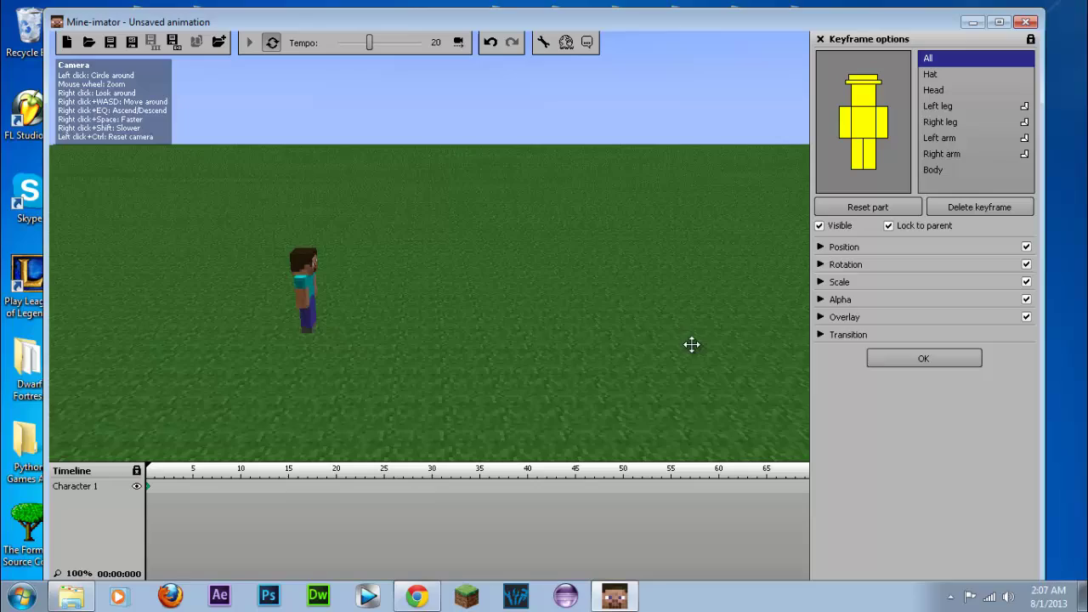
{"action": "left_click_drag", "start_coordinate": [100, 92], "coordinate": [90, 129]}
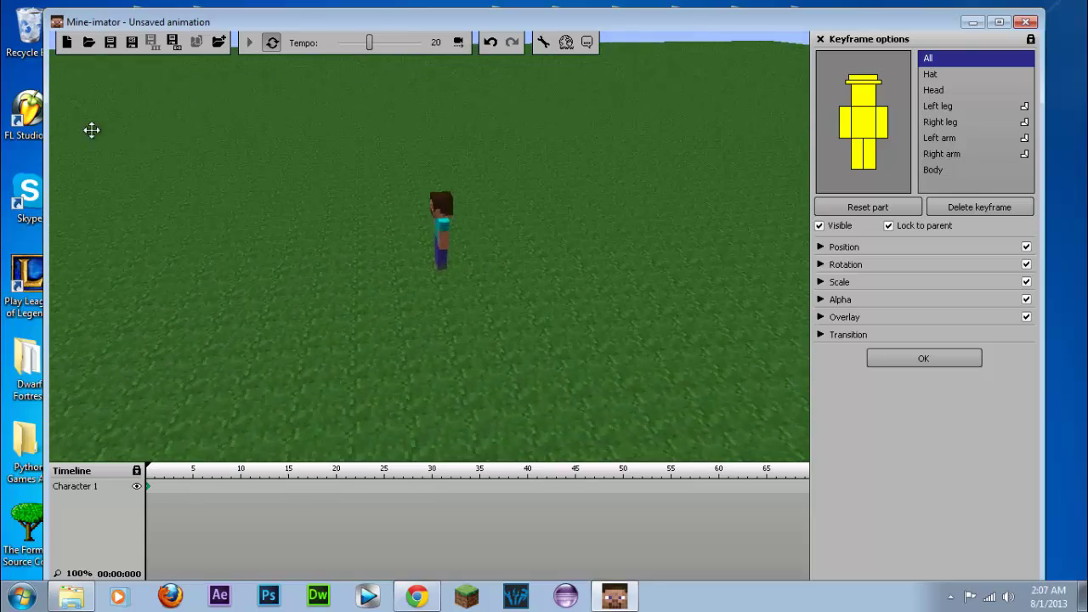
{"action": "left_click", "coordinate": [525, 490]}
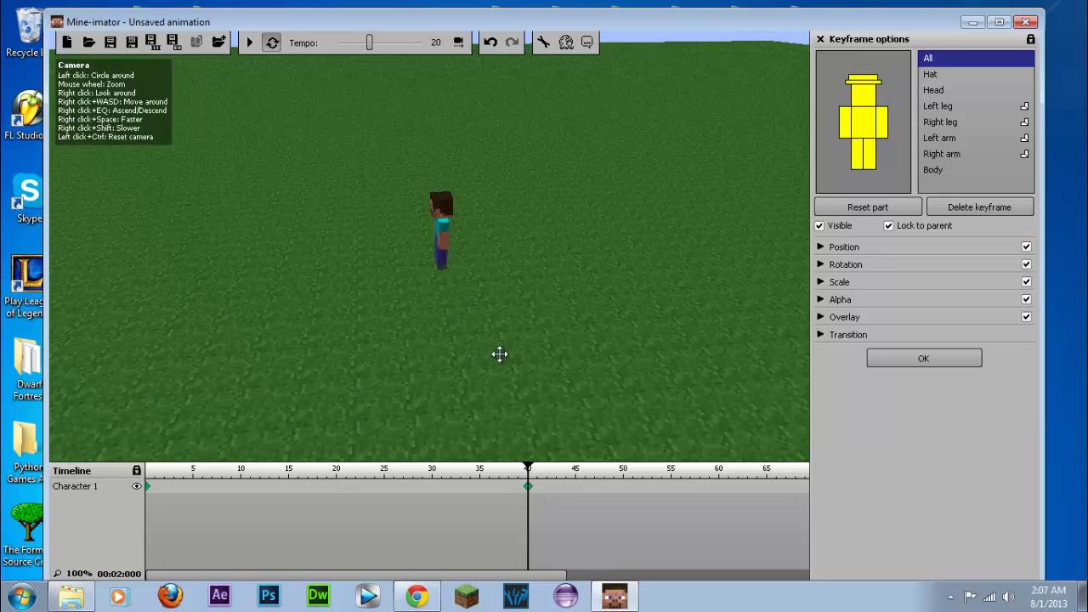
Move Character 1 forward along its red axis at the frame 40 keyframe, using the position controls.
{"action": "right_click_drag", "start_coordinate": [658, 363], "coordinate": [246, 71]}
{"action": "key", "text": "w"}
{"action": "left_click", "coordinate": [820, 248]}
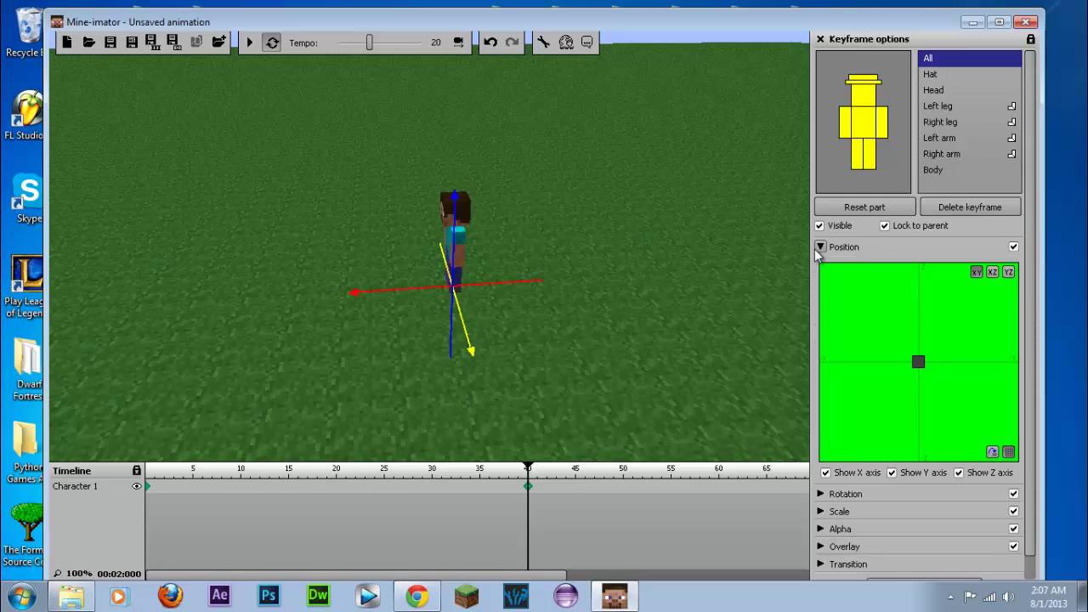
{"action": "middle_click_drag", "start_coordinate": [644, 323], "coordinate": [732, 346]}
{"action": "left_click_drag", "start_coordinate": [732, 346], "coordinate": [748, 314]}
{"action": "right_click_drag", "start_coordinate": [712, 317], "coordinate": [113, 99]}
{"action": "key", "text": "w"}
{"action": "key", "text": "d"}
{"action": "middle_click_drag", "start_coordinate": [113, 99], "coordinate": [94, 101]}
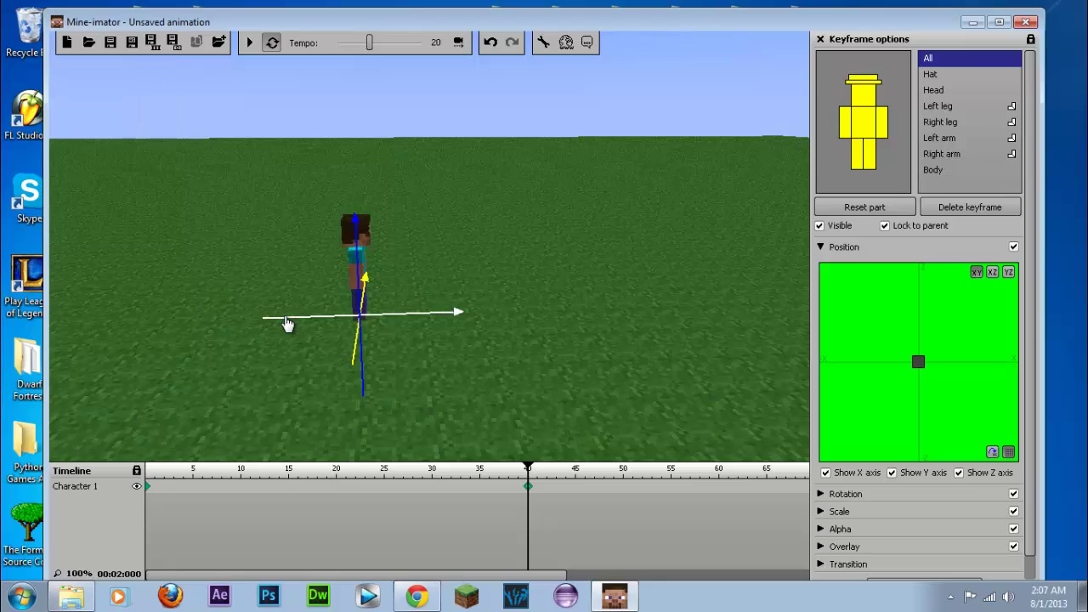
{"action": "mouse_move", "coordinate": [298, 320]}
{"action": "left_mouse_down"}
{"action": "mouse_move", "coordinate": [317, 319]}
{"action": "mouse_move", "coordinate": [267, 320]}
{"action": "mouse_move", "coordinate": [618, 329]}
{"action": "mouse_move", "coordinate": [792, 306]}
{"action": "left_mouse_up"}
{"action": "left_click_drag", "start_coordinate": [609, 377], "coordinate": [139, 91]}
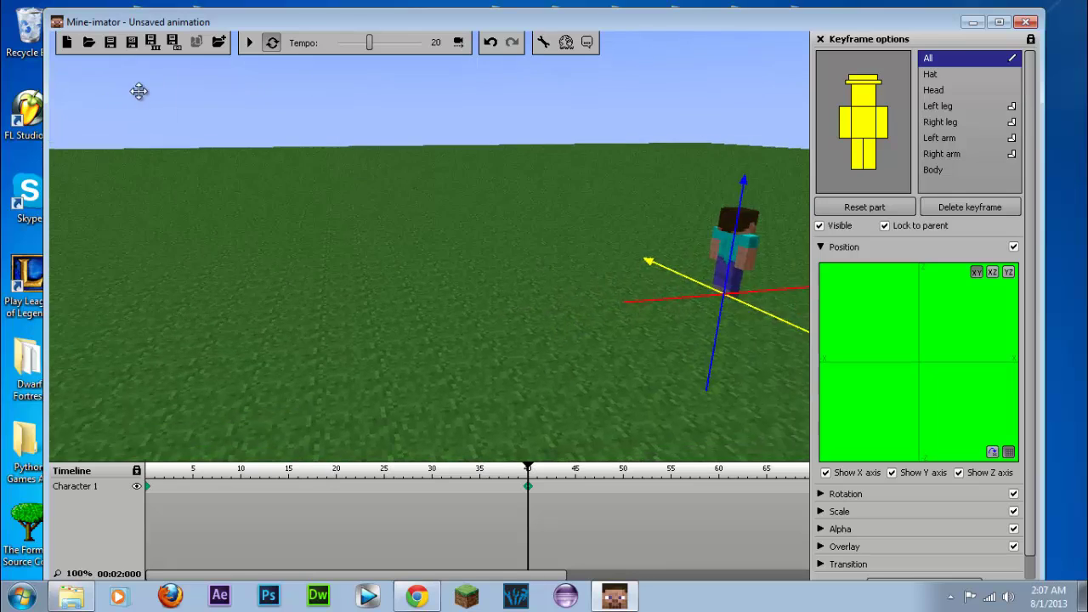
{"action": "right_click_drag", "start_coordinate": [139, 91], "coordinate": [78, 128]}
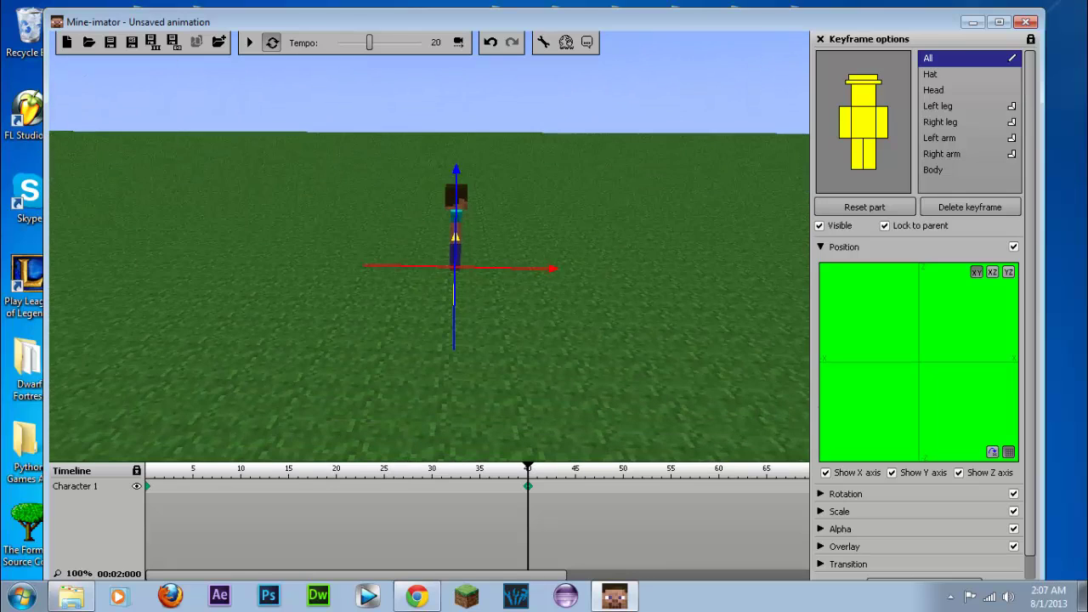
Create a walking animation for Character 1 from the frame 0 keyframe to the next keyframe.
{"action": "left_click", "coordinate": [147, 487]}
{"action": "right_click", "coordinate": [148, 489]}
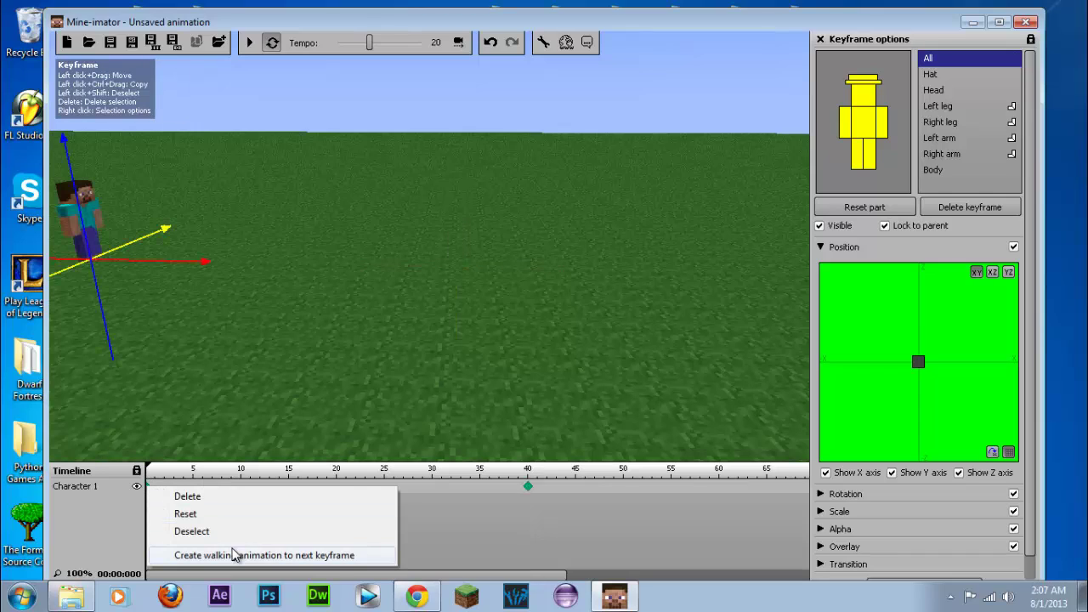
{"action": "left_click", "coordinate": [263, 556]}
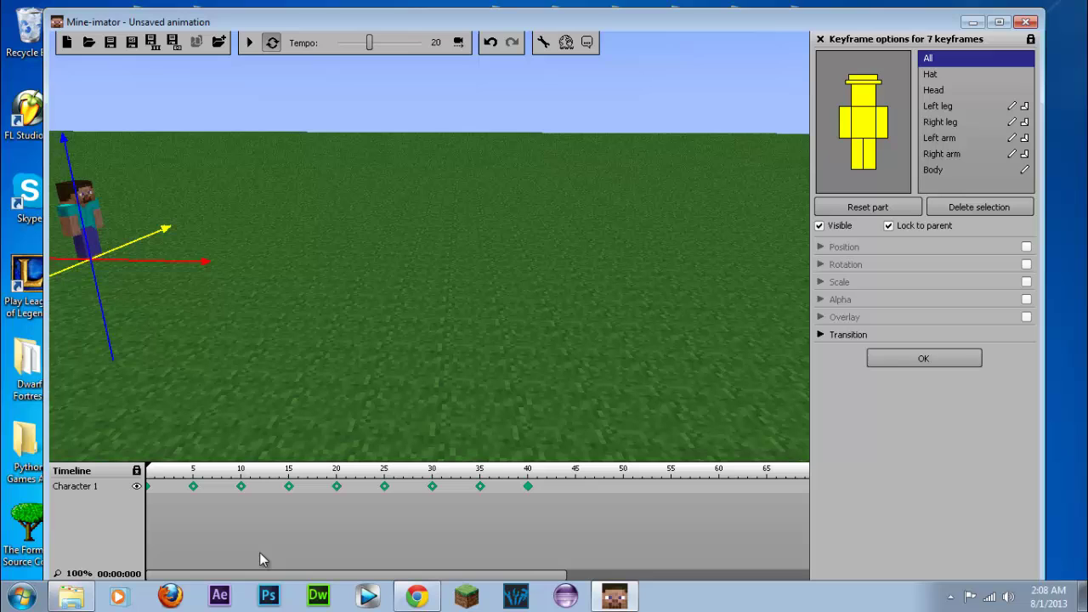
Play the walking animation and watch it from different angles, closing the keyframe options and stopping playback at the end.
{"action": "left_click_drag", "start_coordinate": [240, 289], "coordinate": [66, 92]}
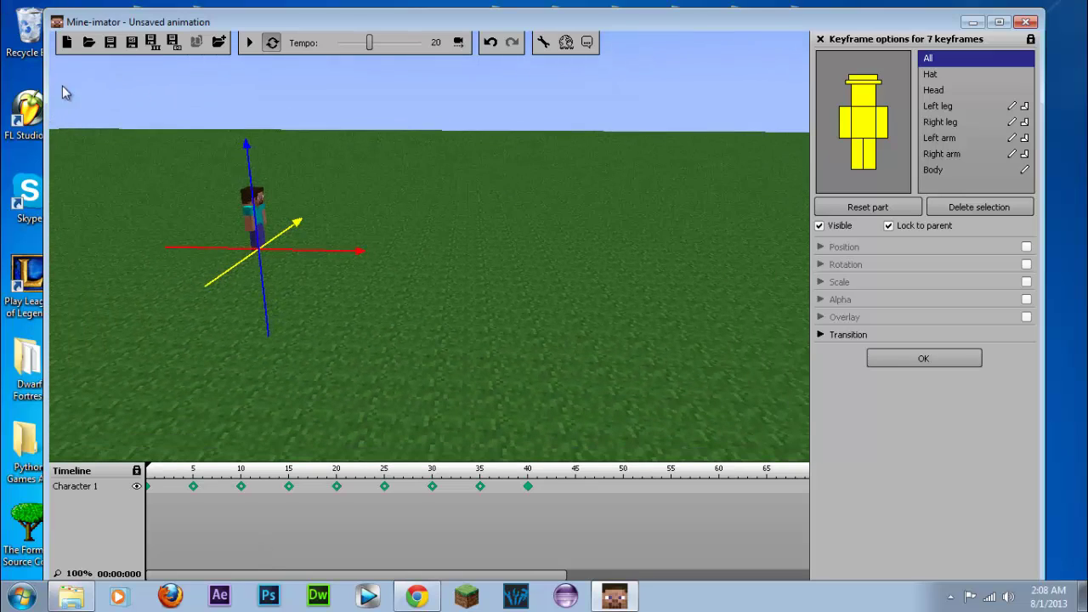
{"action": "left_click", "coordinate": [252, 44]}
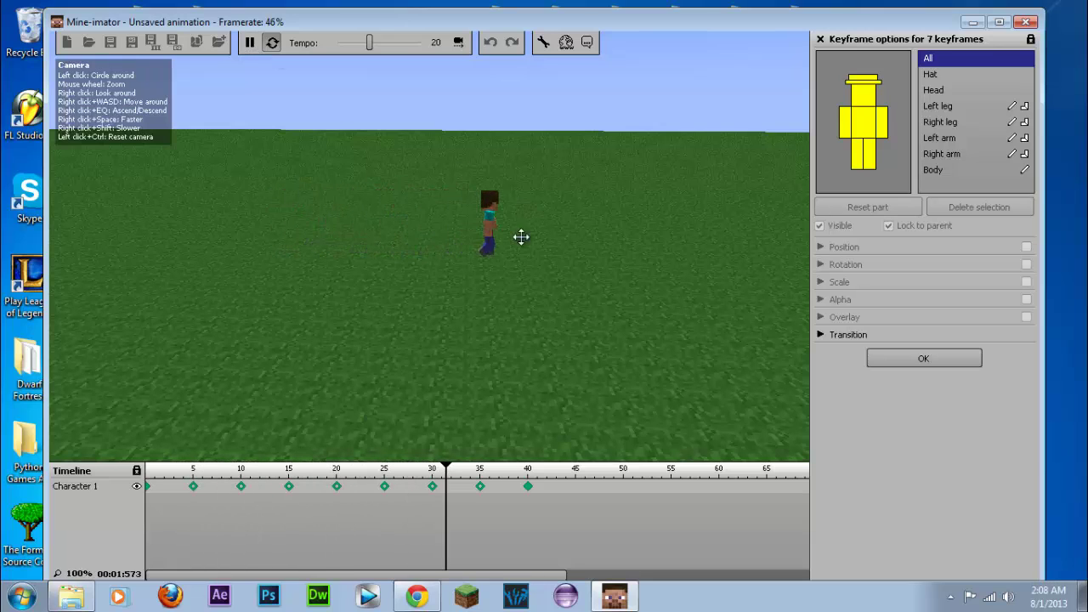
{"action": "left_click_drag", "start_coordinate": [520, 237], "coordinate": [117, 95]}
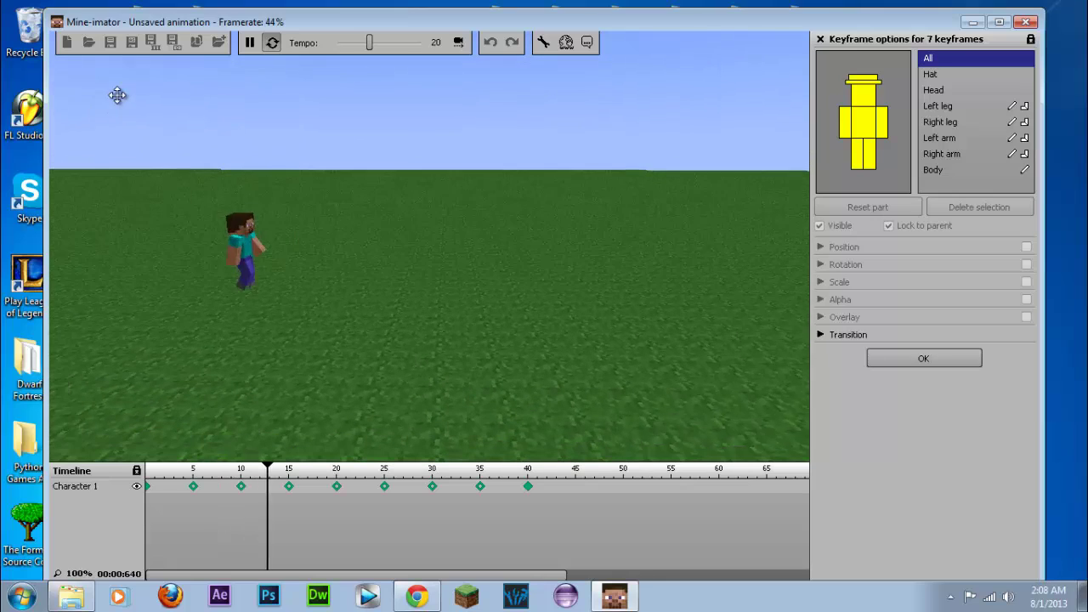
{"action": "left_click", "coordinate": [821, 39]}
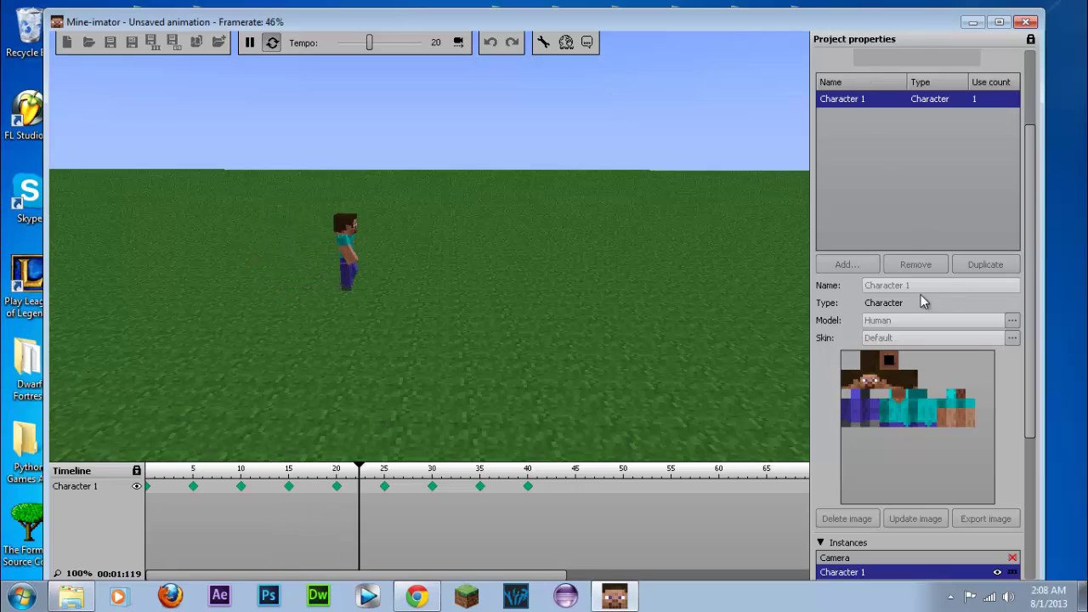
{"action": "left_click", "coordinate": [250, 43]}
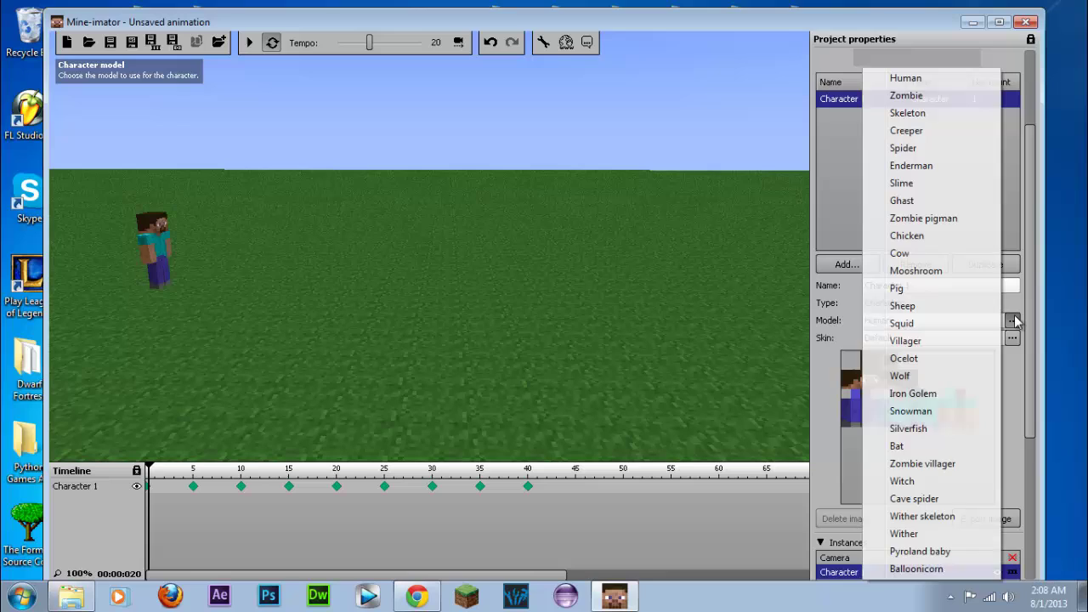
Try the Sheep model on Character 1 and preview its walking animation.
{"action": "left_click", "coordinate": [942, 314]}
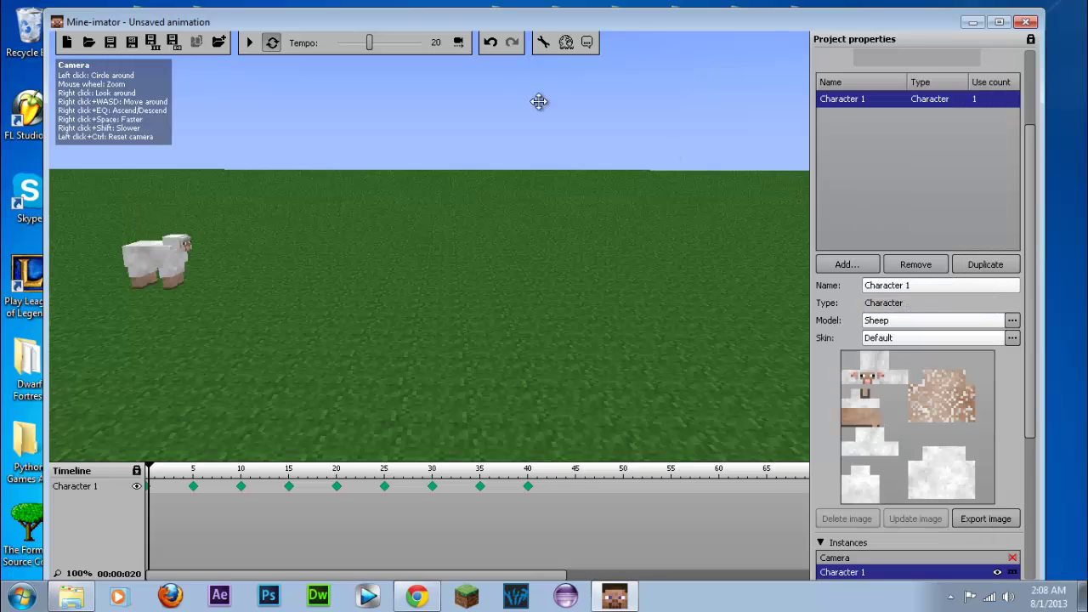
{"action": "left_click", "coordinate": [252, 46]}
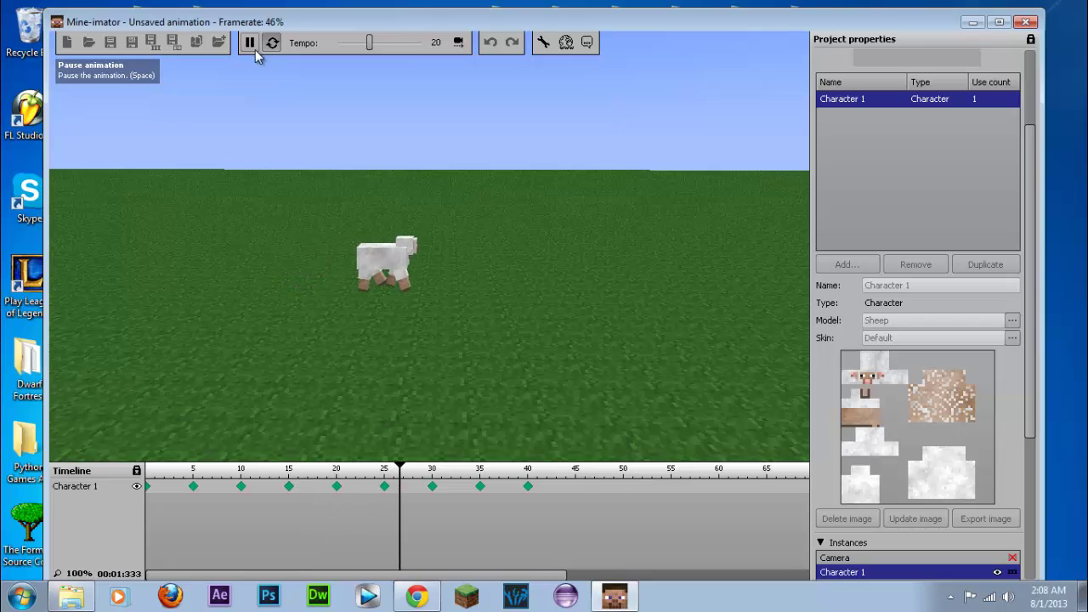
{"action": "left_click", "coordinate": [255, 49]}
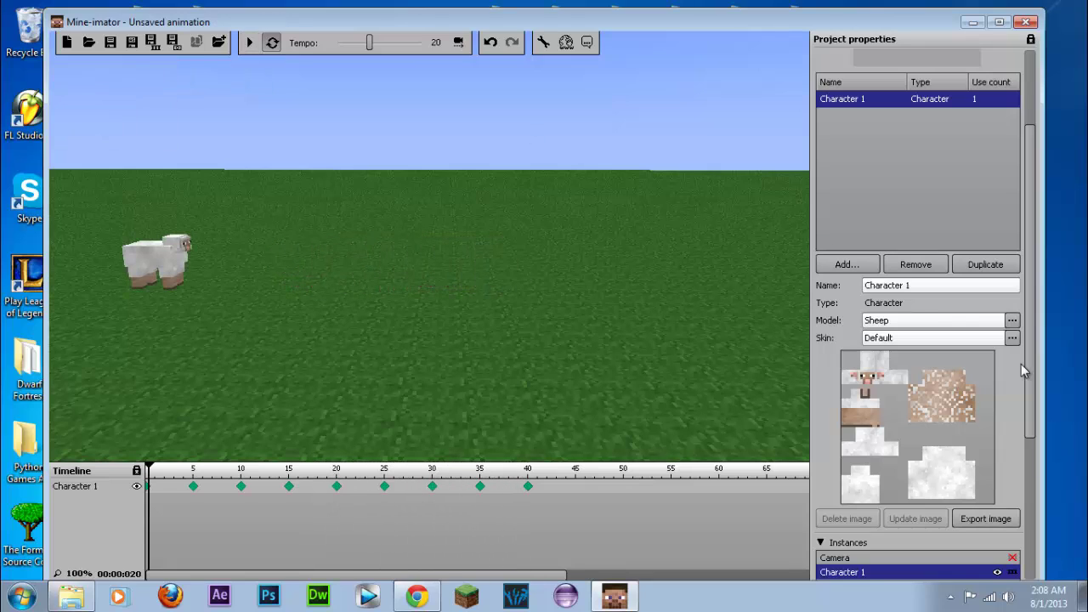
Change Character 1's model to Silverfish and play the animation, raising the tempo to 30.
{"action": "left_click", "coordinate": [1013, 323]}
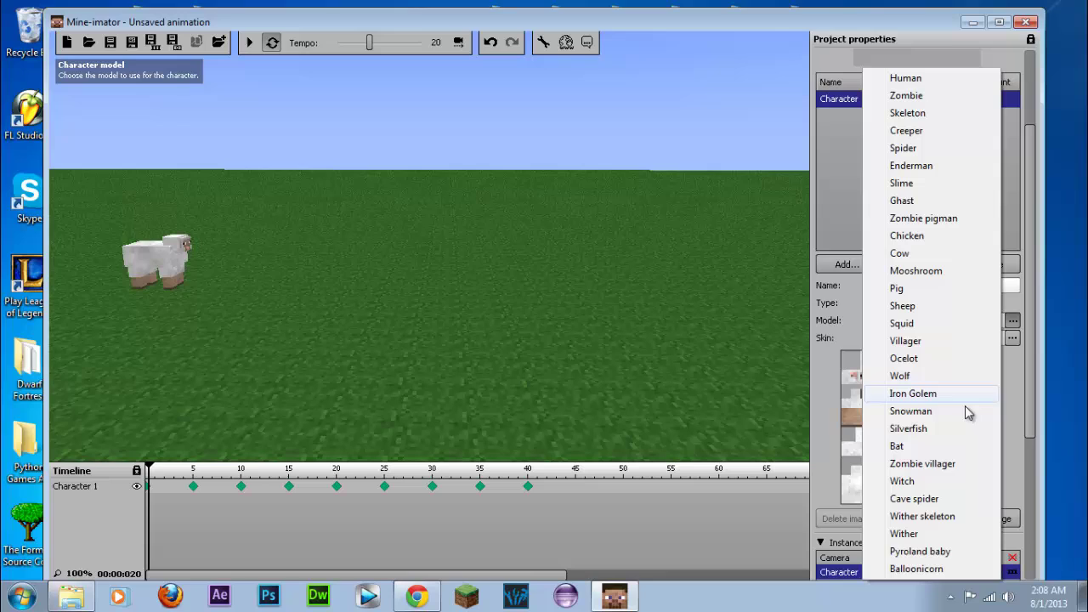
{"action": "left_click", "coordinate": [908, 428]}
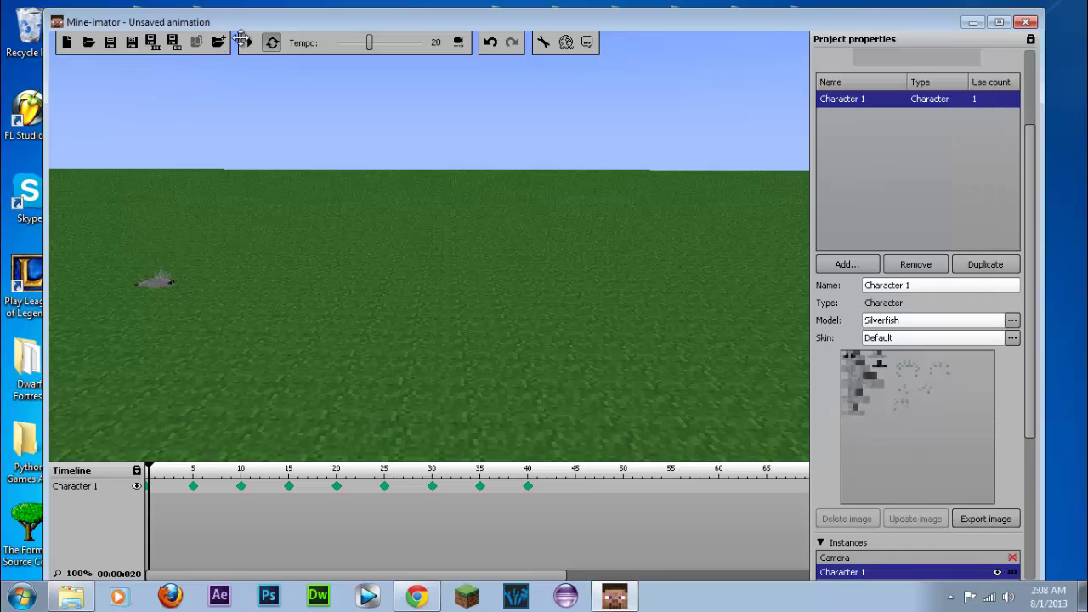
{"action": "left_click", "coordinate": [251, 42]}
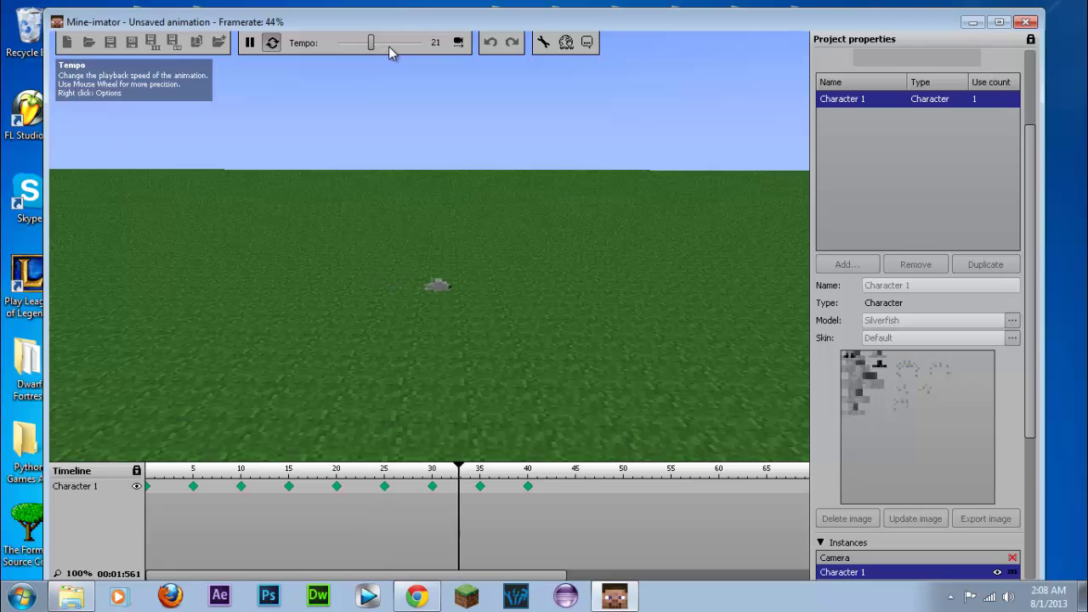
Try the Balloonicorn model on Character 1 and preview its walk from another angle.
{"action": "left_click", "coordinate": [1013, 322]}
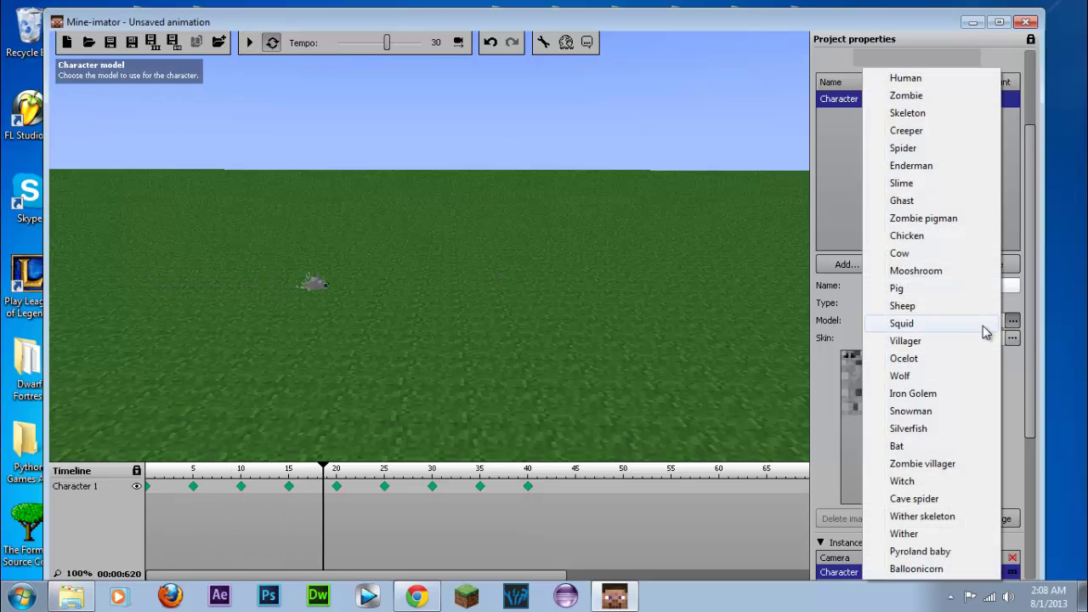
{"action": "left_click", "coordinate": [951, 571]}
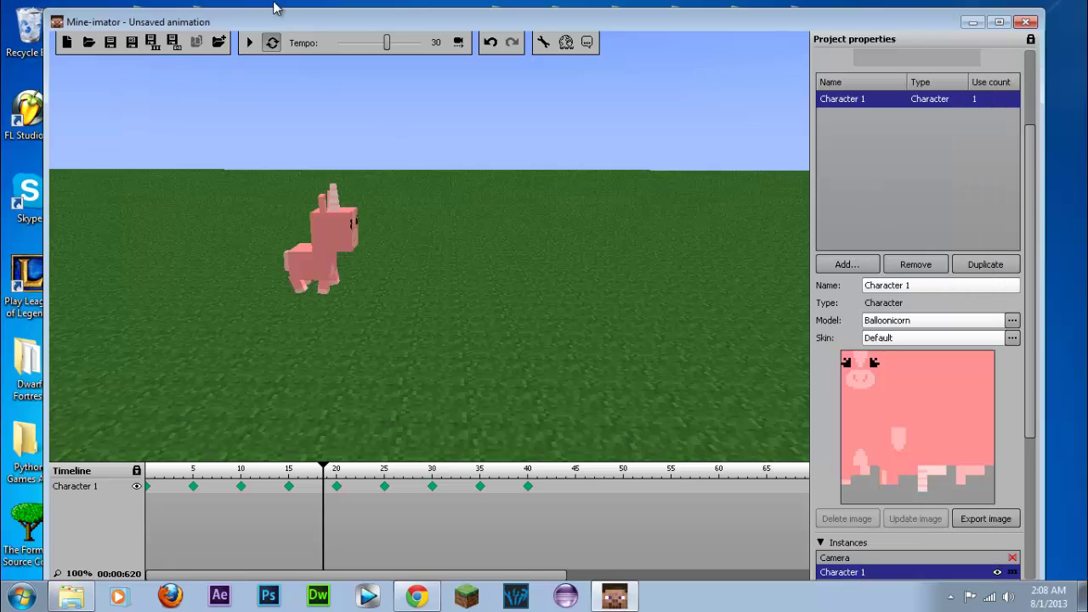
{"action": "left_click", "coordinate": [249, 44]}
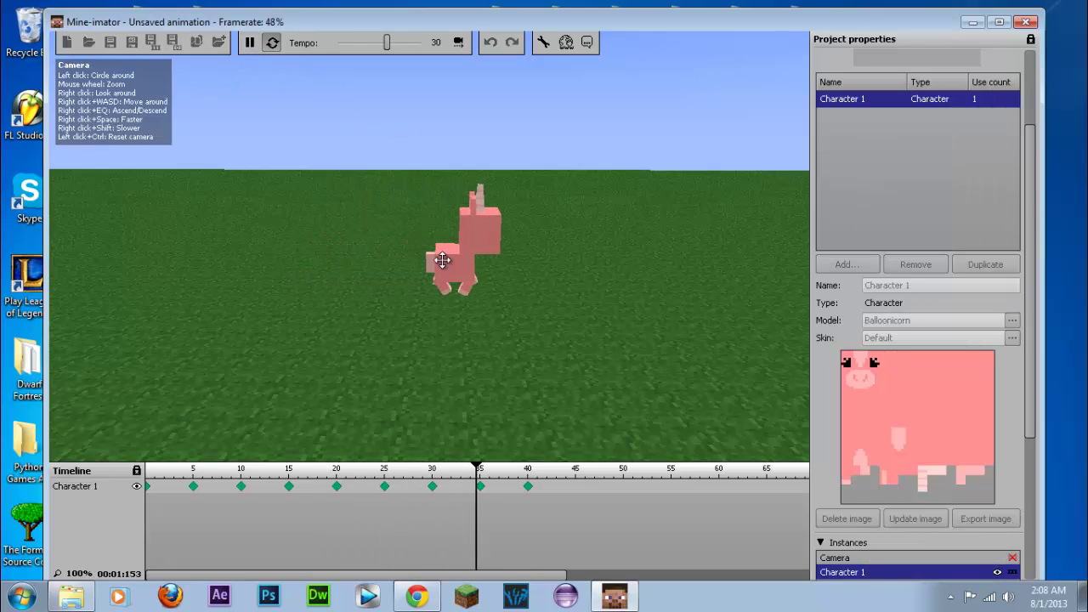
{"action": "left_click_drag", "start_coordinate": [441, 259], "coordinate": [117, 99]}
{"action": "right_click_drag", "start_coordinate": [117, 99], "coordinate": [114, 95]}
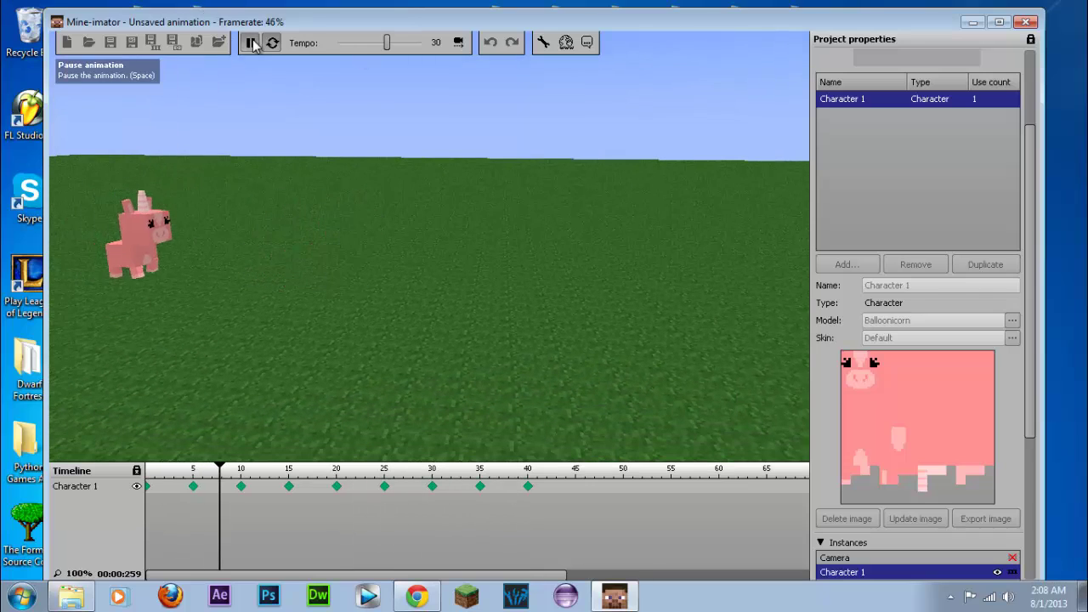
{"action": "left_click", "coordinate": [247, 43]}
Try the Mooshroom model on Character 1, then change the model to Creeper.
{"action": "left_click", "coordinate": [1012, 320]}
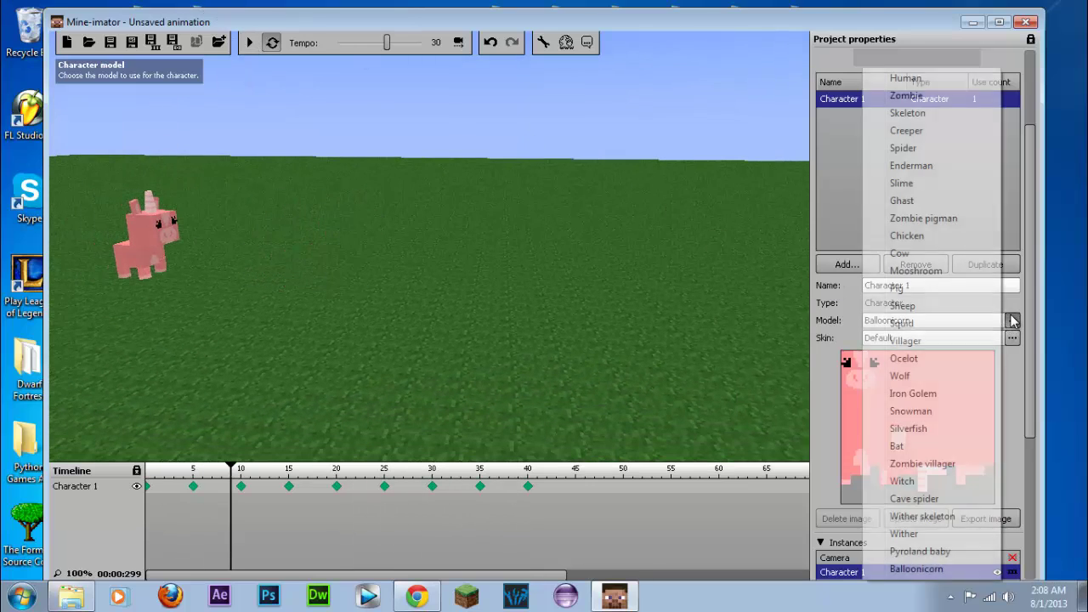
{"action": "left_click", "coordinate": [915, 271]}
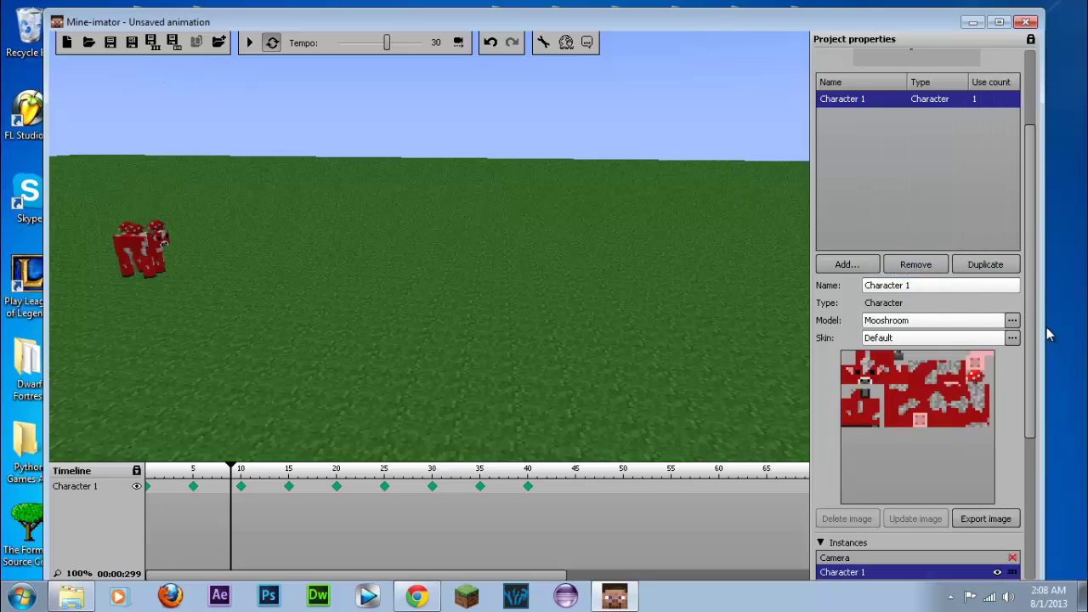
{"action": "left_click", "coordinate": [1011, 320]}
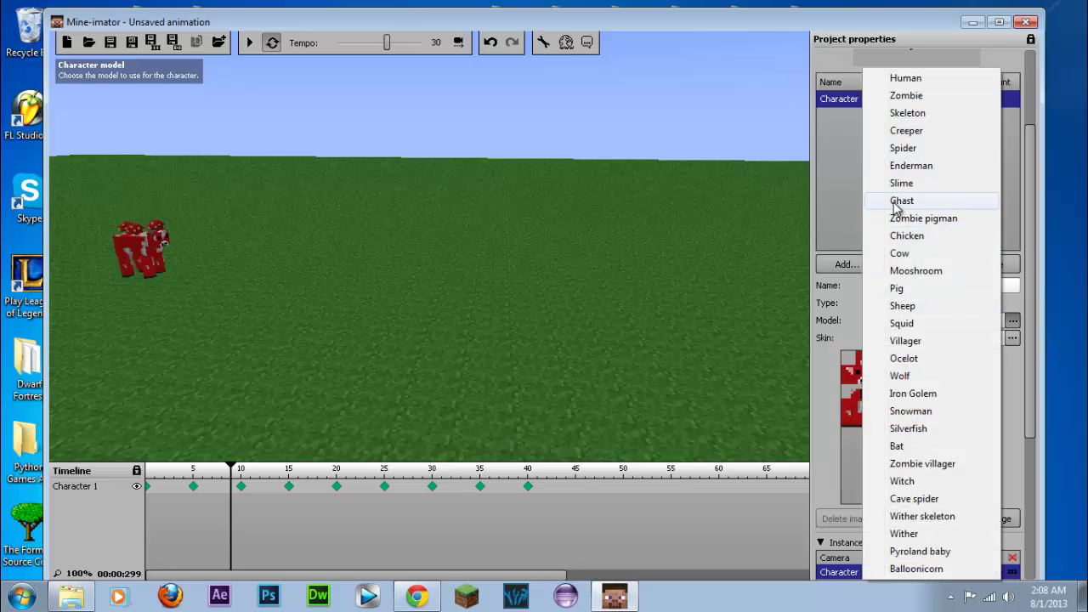
{"action": "left_click", "coordinate": [918, 139]}
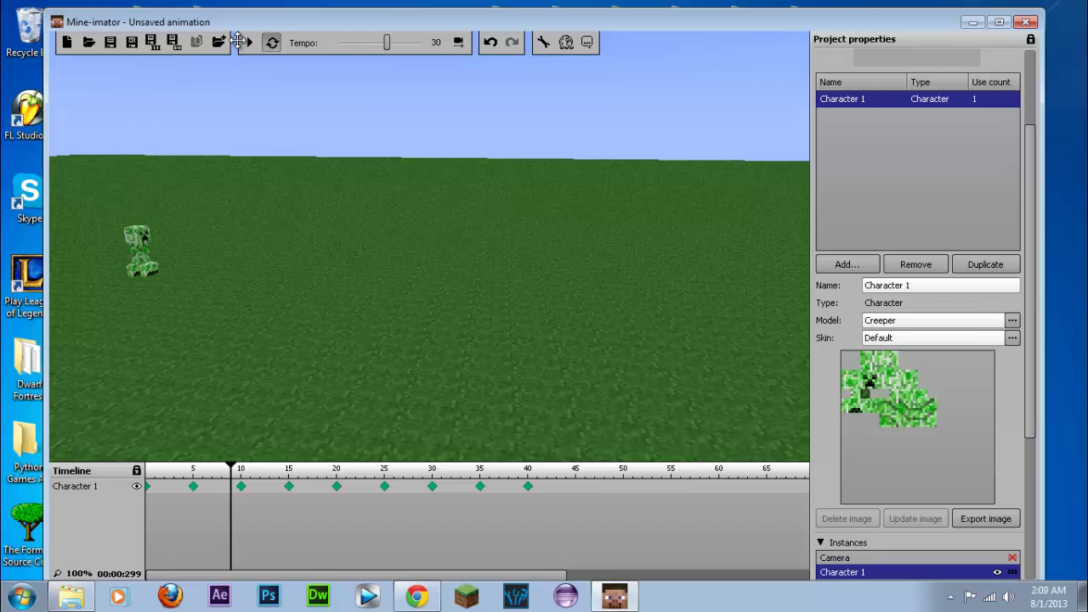
Play the creeper's walking animation, then return to frame 0 and examine the creeper from several angles and up close.
{"action": "left_click", "coordinate": [248, 42]}
{"action": "left_click_drag", "start_coordinate": [78, 100], "coordinate": [113, 95]}
{"action": "mouse_move", "coordinate": [115, 96]}
{"action": "right_mouse_down"}
{"action": "mouse_move", "coordinate": [102, 87]}
{"action": "mouse_move", "coordinate": [110, 96]}
{"action": "mouse_move", "coordinate": [97, 97]}
{"action": "mouse_move", "coordinate": [121, 93]}
{"action": "mouse_move", "coordinate": [109, 92]}
{"action": "mouse_move", "coordinate": [144, 110]}
{"action": "mouse_move", "coordinate": [114, 93]}
{"action": "right_mouse_up"}
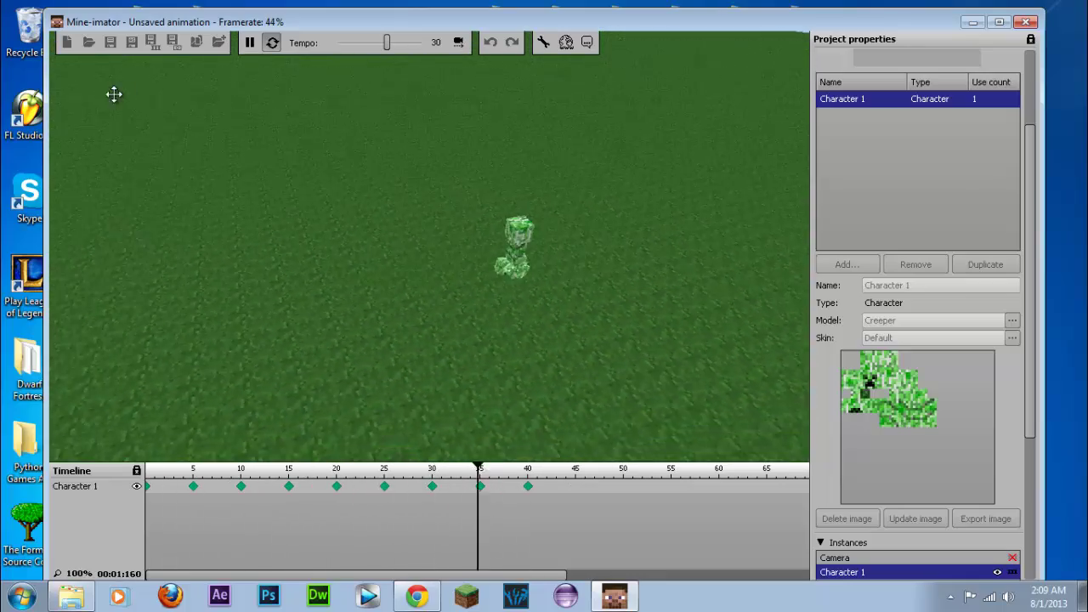
{"action": "left_click", "coordinate": [249, 43]}
{"action": "left_click_drag", "start_coordinate": [551, 274], "coordinate": [110, 97]}
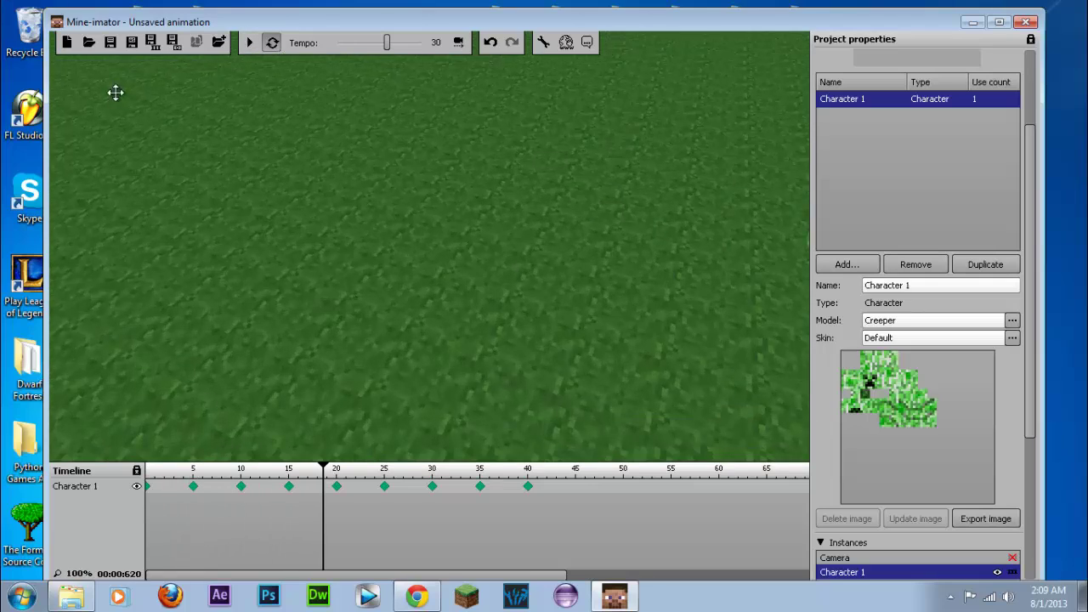
{"action": "right_click_drag", "start_coordinate": [116, 92], "coordinate": [119, 95]}
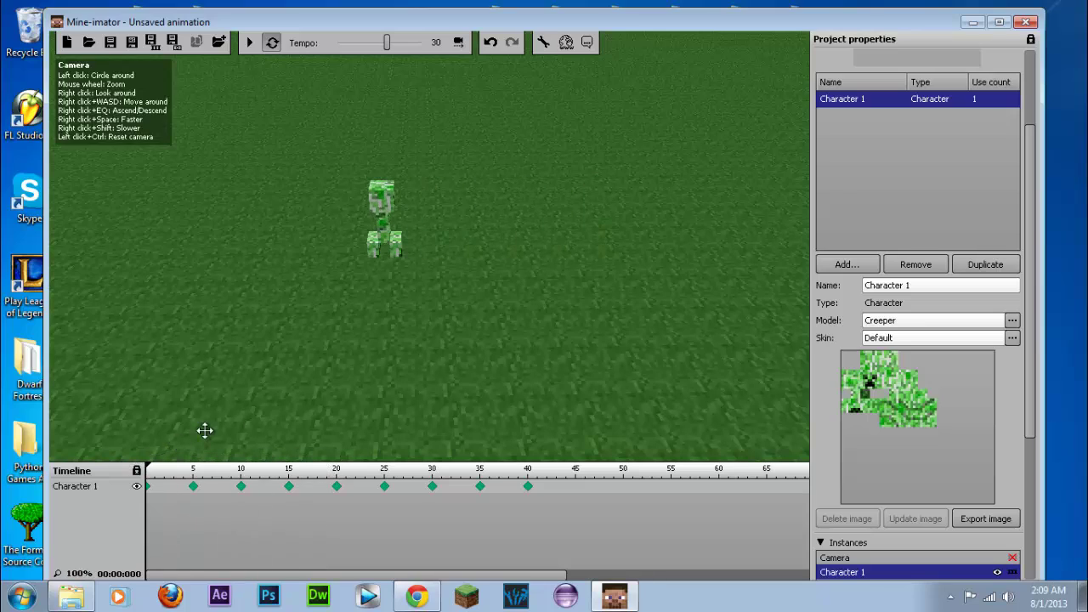
{"action": "right_click_drag", "start_coordinate": [336, 373], "coordinate": [112, 95]}
{"action": "key", "text": "w"}
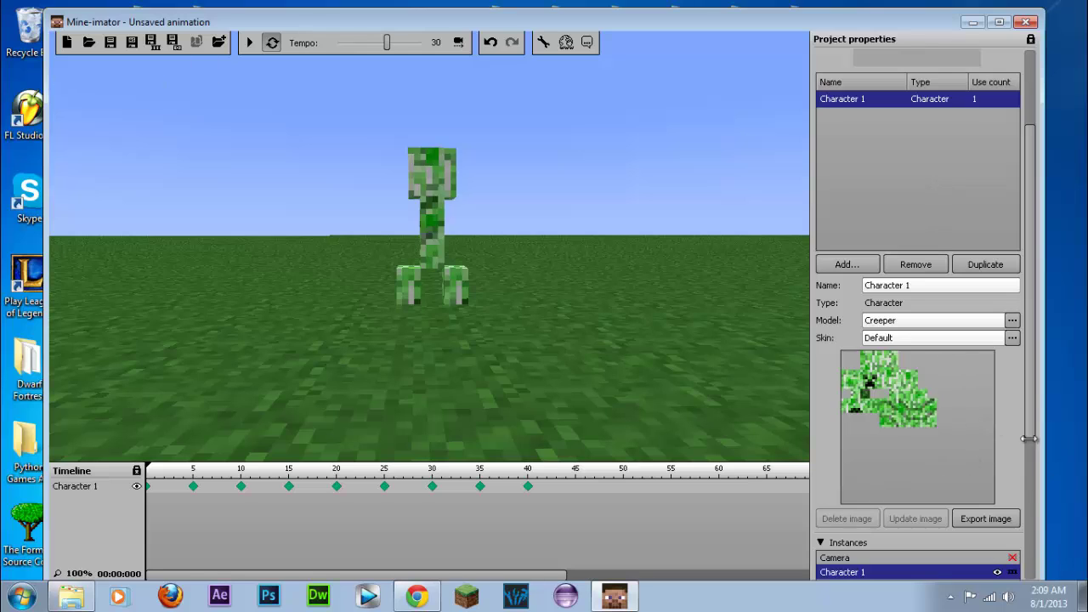
Show the Camera instance in the timeline and view the scene through it.
{"action": "left_click_drag", "start_coordinate": [1028, 384], "coordinate": [1032, 509]}
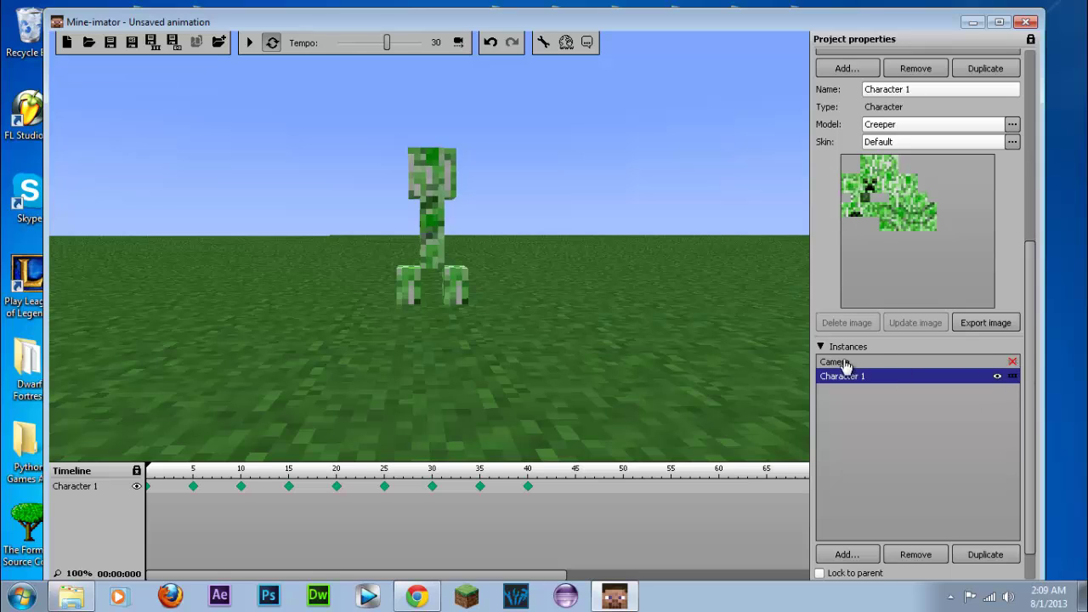
{"action": "left_click", "coordinate": [1012, 363]}
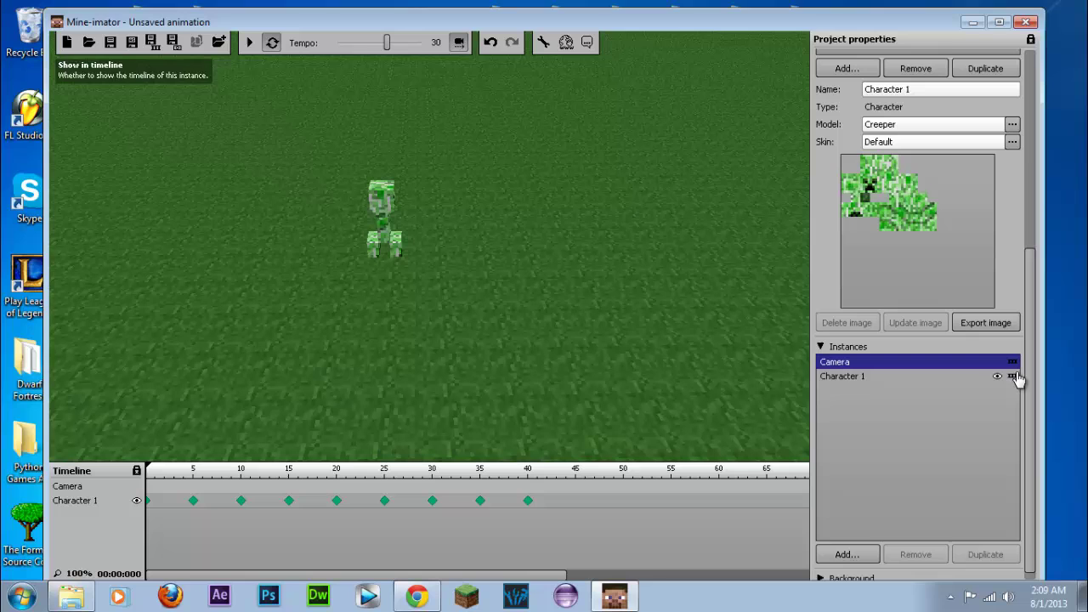
{"action": "right_click", "coordinate": [509, 501]}
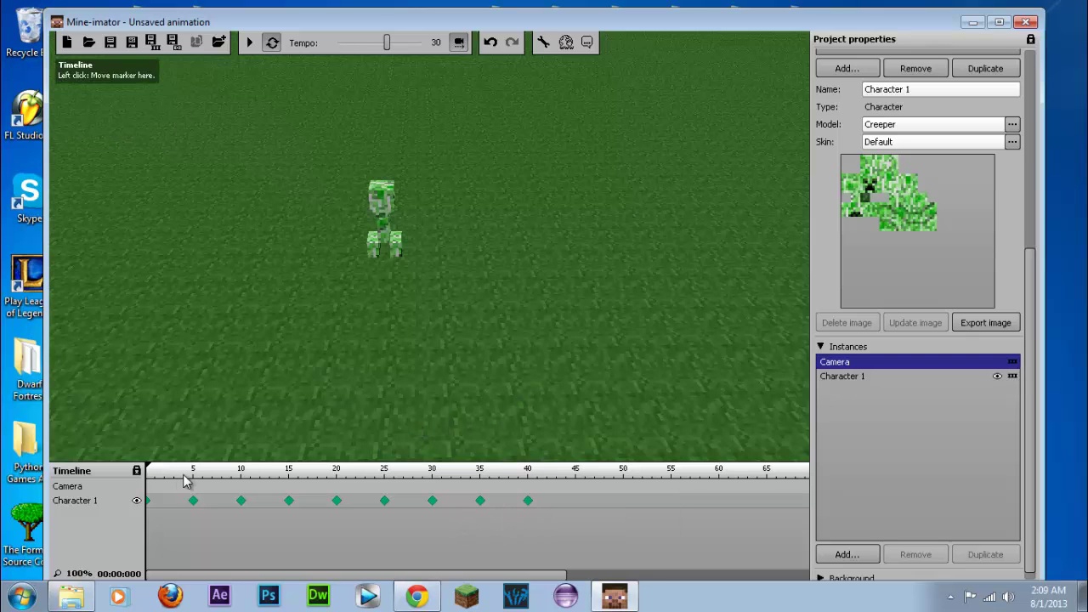
Create a Camera keyframe at frame 0 and position the camera close to the creeper at a low angle.
{"action": "left_click", "coordinate": [147, 487]}
{"action": "left_click_drag", "start_coordinate": [110, 97], "coordinate": [111, 96]}
{"action": "mouse_move", "coordinate": [110, 96]}
{"action": "right_mouse_down"}
{"action": "mouse_move", "coordinate": [107, 68]}
{"action": "mouse_move", "coordinate": [114, 108]}
{"action": "mouse_move", "coordinate": [112, 68]}
{"action": "mouse_move", "coordinate": [112, 97]}
{"action": "right_mouse_up"}
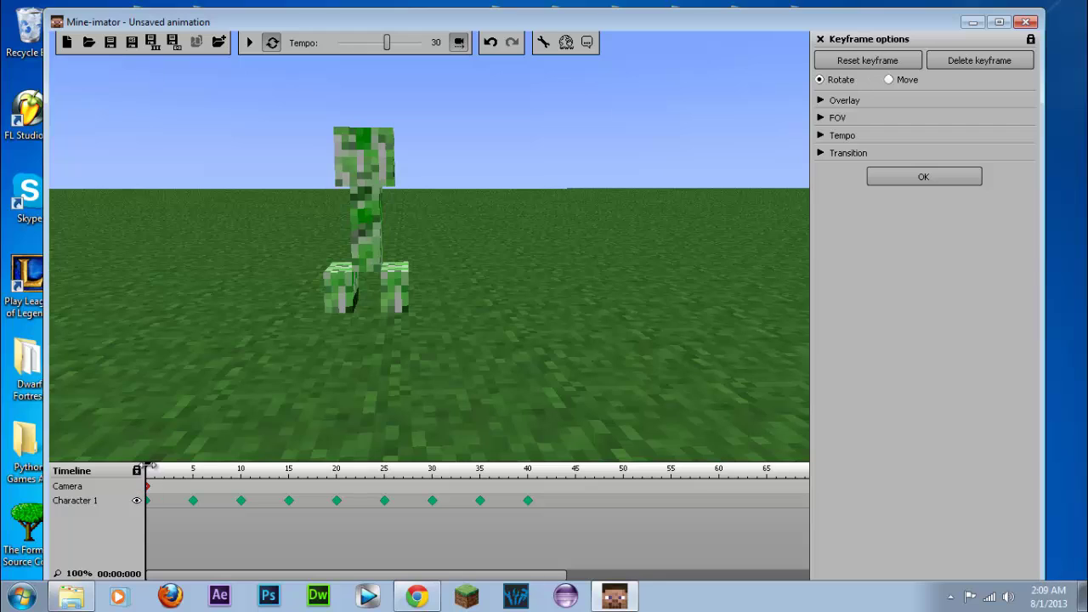
Create a second Camera keyframe at frame 40, level with the character's last keyframe.
{"action": "left_click_drag", "start_coordinate": [151, 466], "coordinate": [504, 461]}
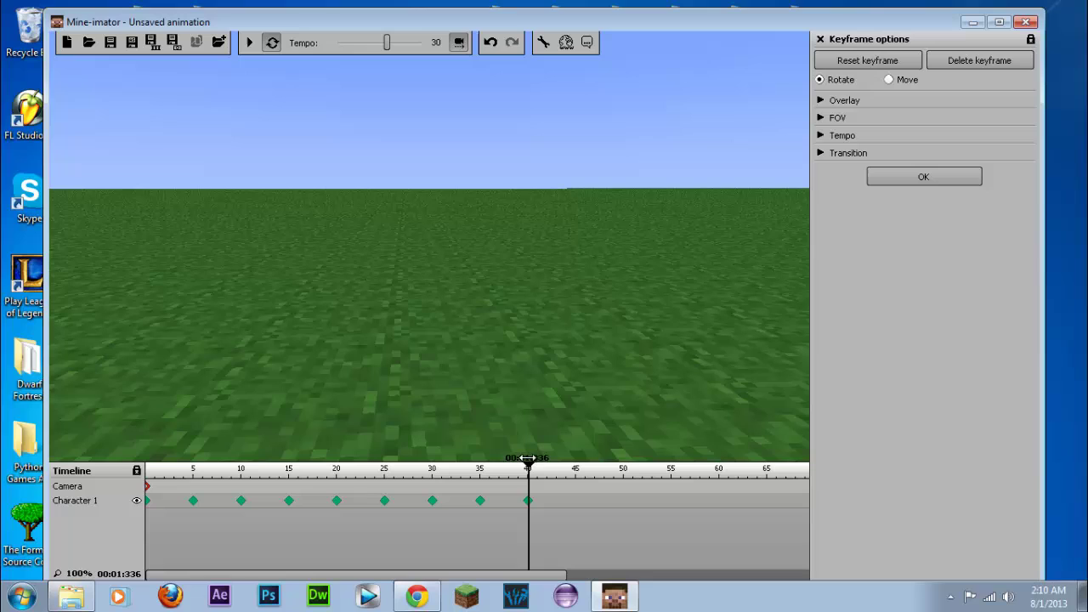
{"action": "left_click", "coordinate": [528, 487]}
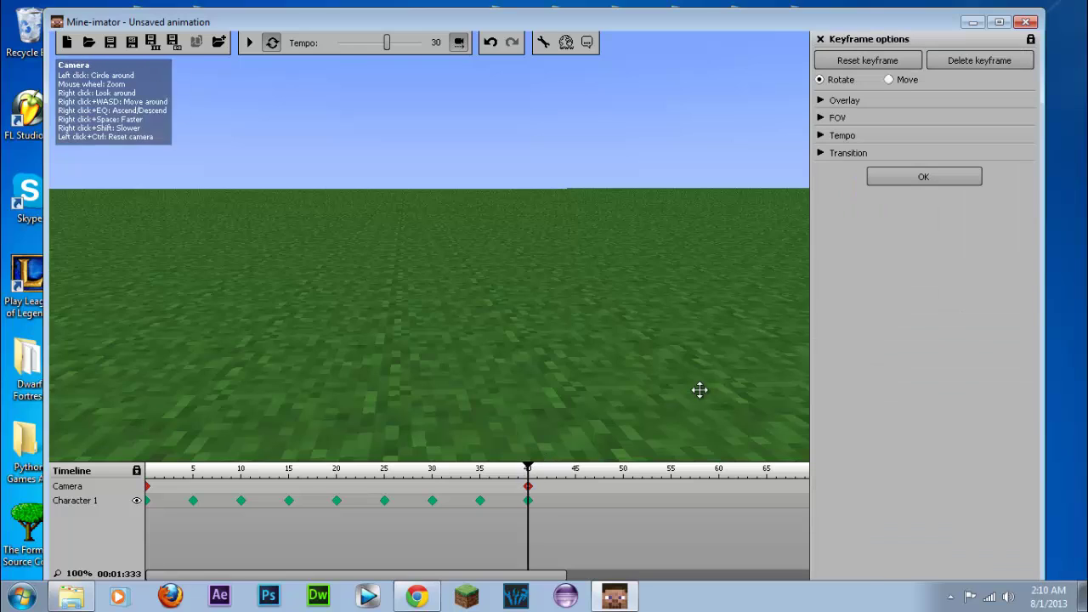
Reposition the camera at its frame 40 keyframe so the creeper is centred and seen from behind at a low angle.
{"action": "left_click_drag", "start_coordinate": [699, 390], "coordinate": [114, 95]}
{"action": "key", "text": "w"}
{"action": "key", "text": "w"}
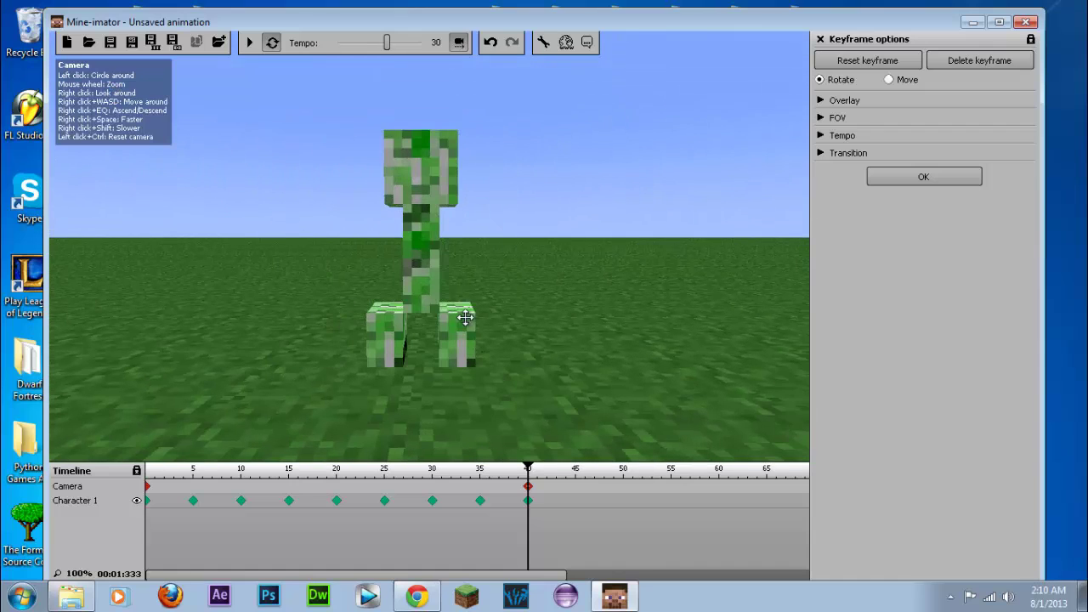
Play the animation to preview the camera movement, then return to the Camera keyframe at frame 40.
{"action": "left_click", "coordinate": [251, 42]}
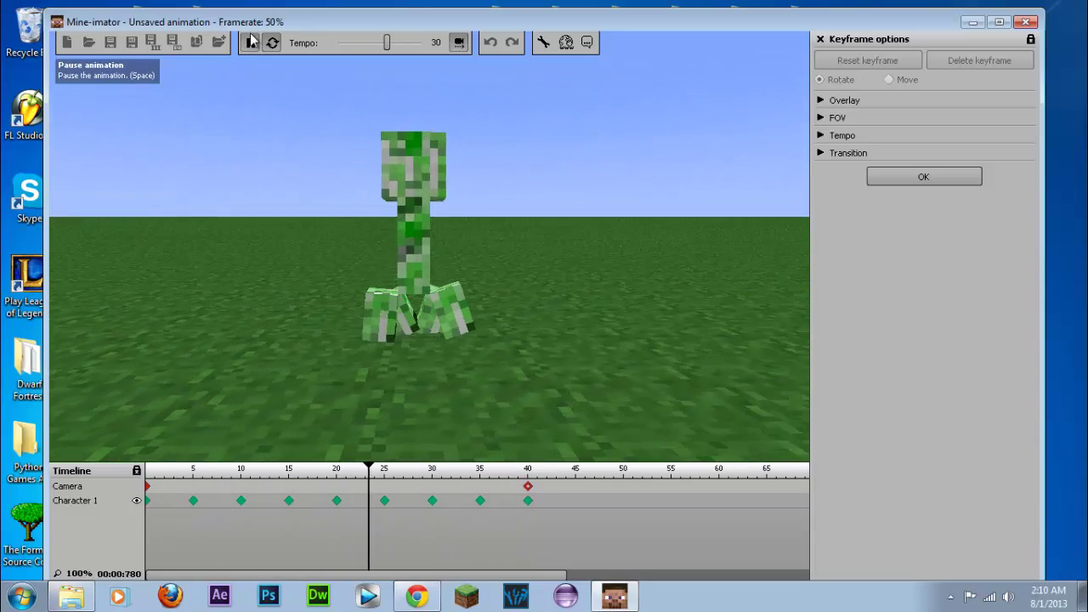
{"action": "left_click", "coordinate": [250, 43]}
{"action": "left_click_drag", "start_coordinate": [367, 472], "coordinate": [552, 483]}
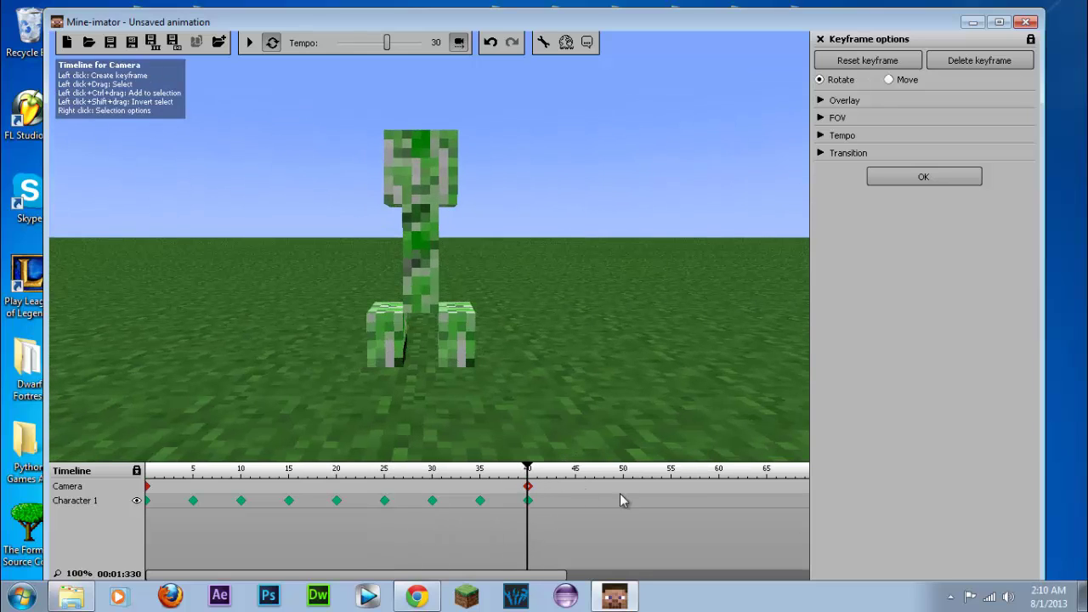
Create a Camera keyframe at frame 55 with a close, low view of the creeper's face, and preview the animation.
{"action": "left_click", "coordinate": [672, 490]}
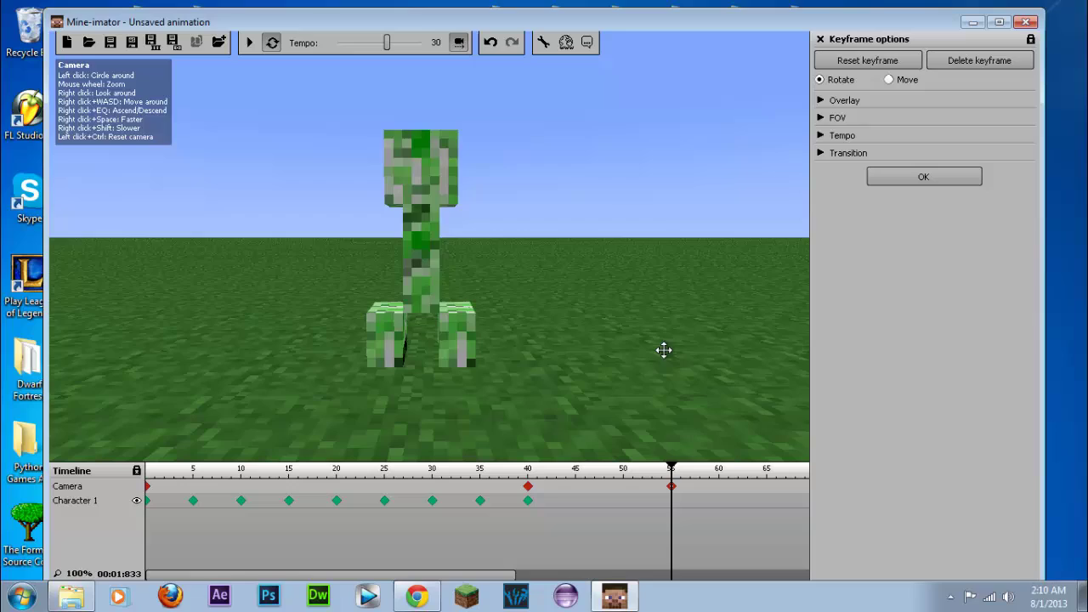
{"action": "mouse_move", "coordinate": [663, 349]}
{"action": "right_mouse_down"}
{"action": "mouse_move", "coordinate": [111, 95]}
{"action": "mouse_move", "coordinate": [89, 103]}
{"action": "mouse_move", "coordinate": [111, 97]}
{"action": "mouse_move", "coordinate": [119, 66]}
{"action": "mouse_move", "coordinate": [115, 97]}
{"action": "right_mouse_up"}
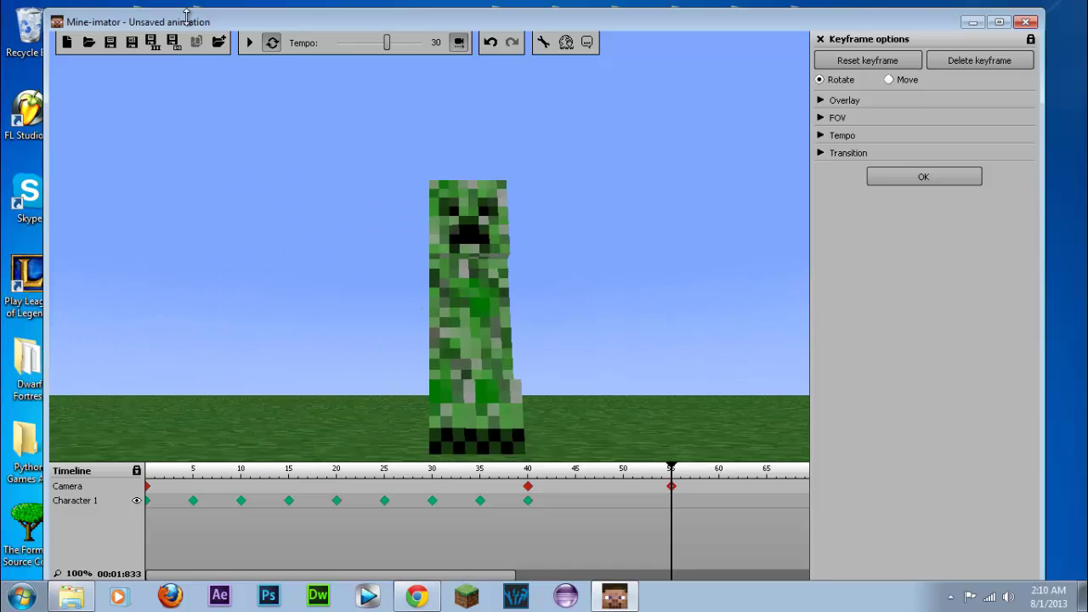
{"action": "left_click", "coordinate": [249, 43]}
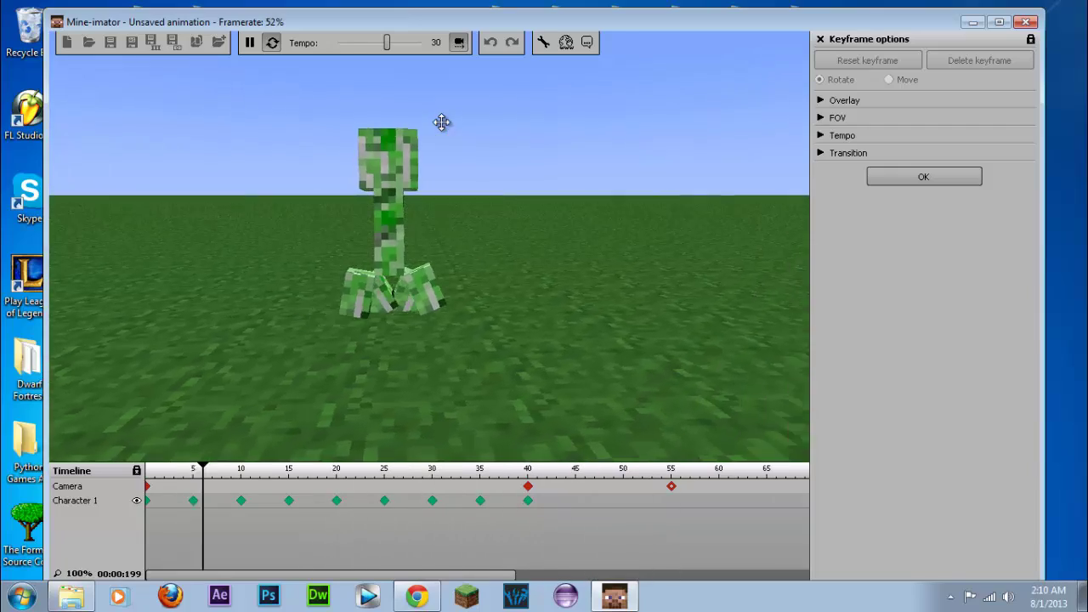
{"action": "left_click", "coordinate": [249, 43]}
Create a Camera keyframe at frame 65, preview the animation, and place the camera high and far behind the creeper.
{"action": "left_click_drag", "start_coordinate": [382, 466], "coordinate": [670, 467]}
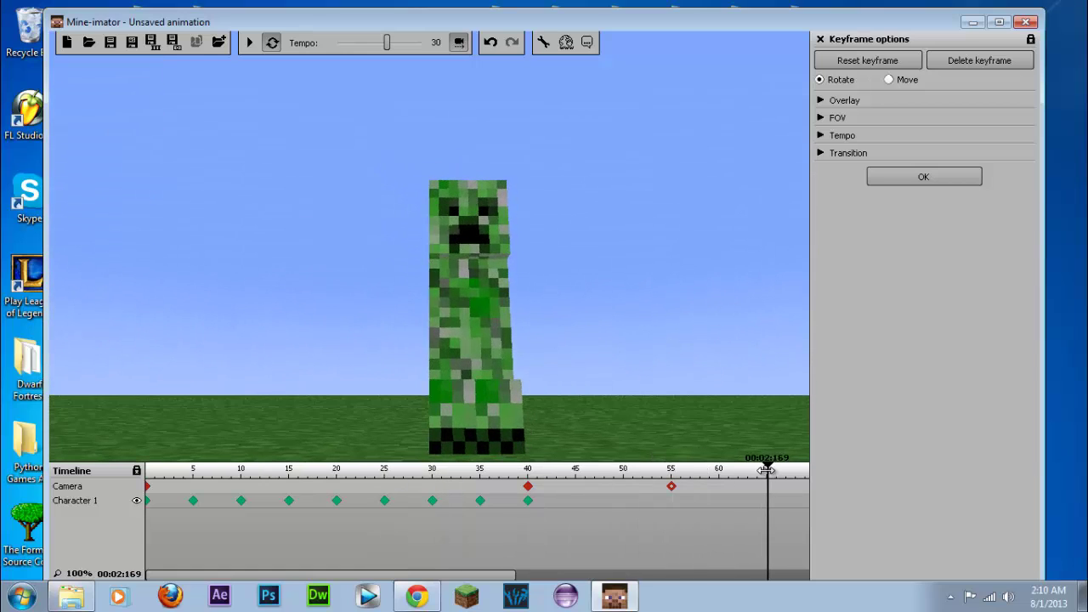
{"action": "left_click", "coordinate": [767, 486]}
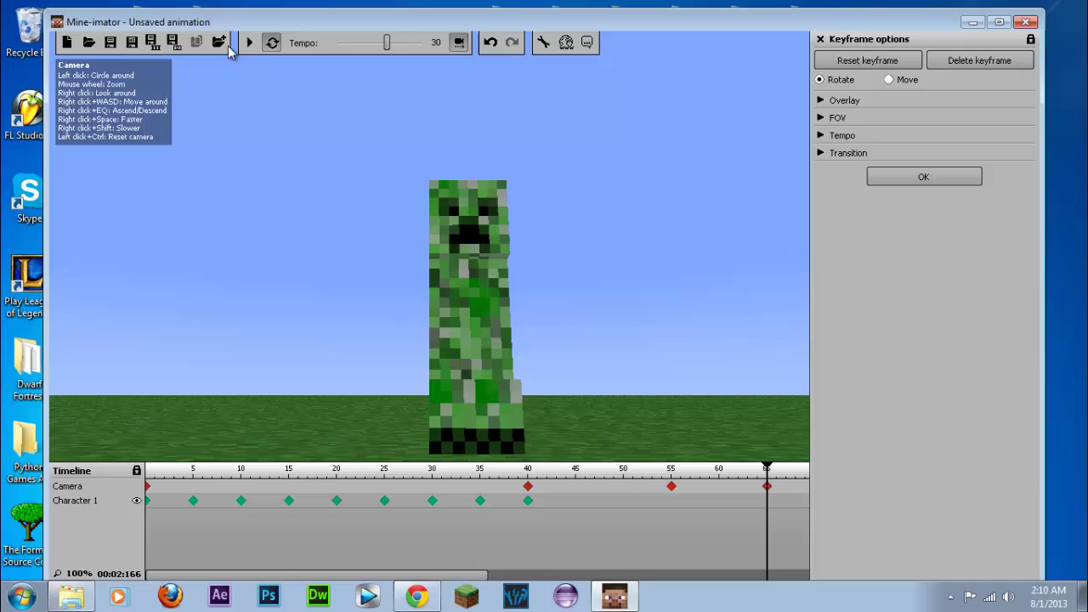
{"action": "left_click", "coordinate": [249, 43]}
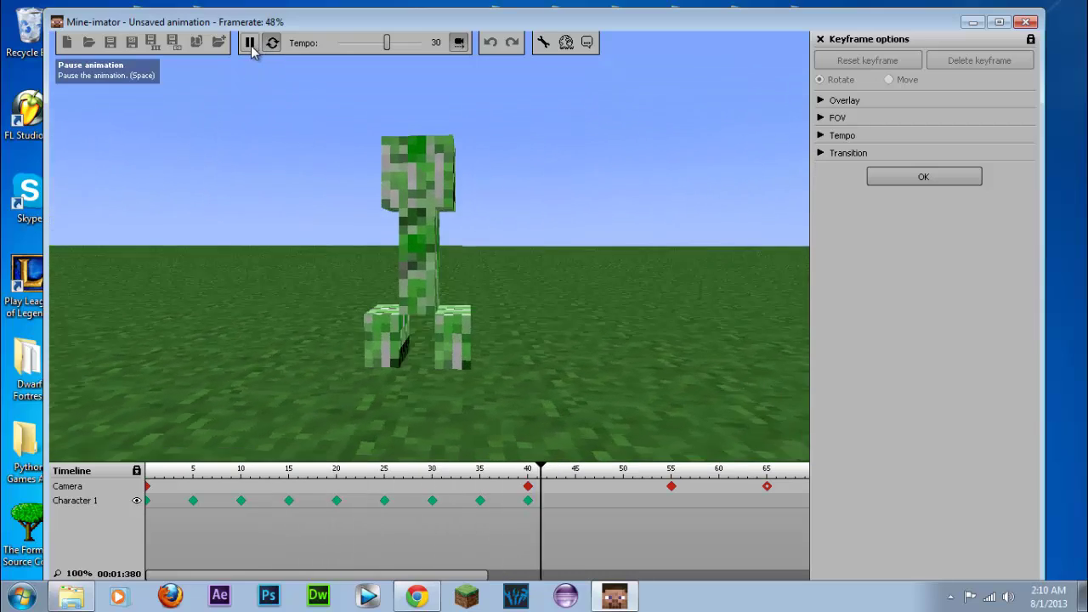
{"action": "left_click", "coordinate": [251, 45]}
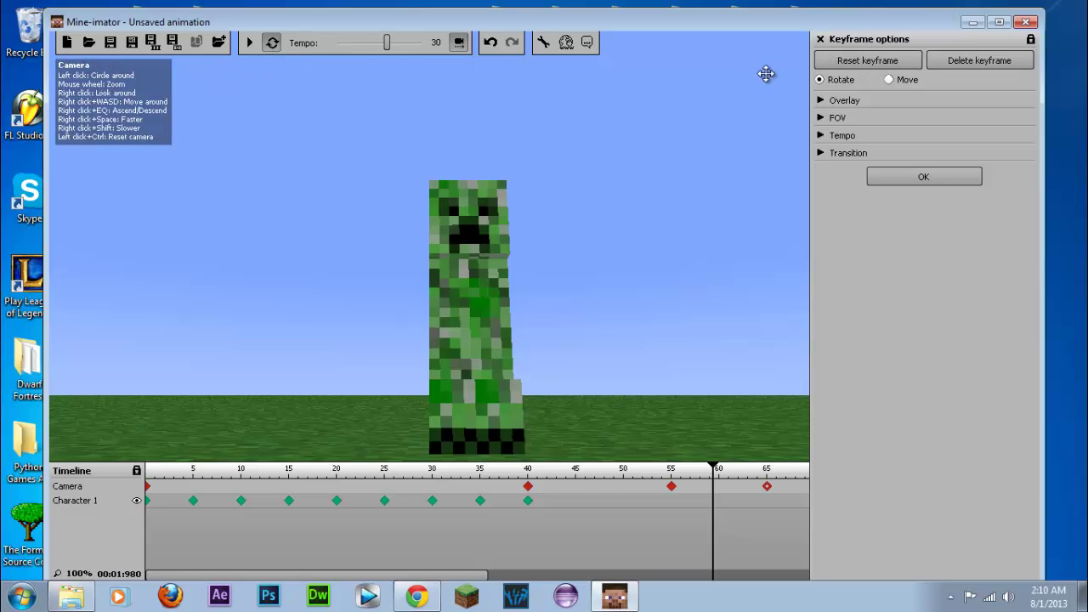
{"action": "left_click_drag", "start_coordinate": [541, 224], "coordinate": [162, 83]}
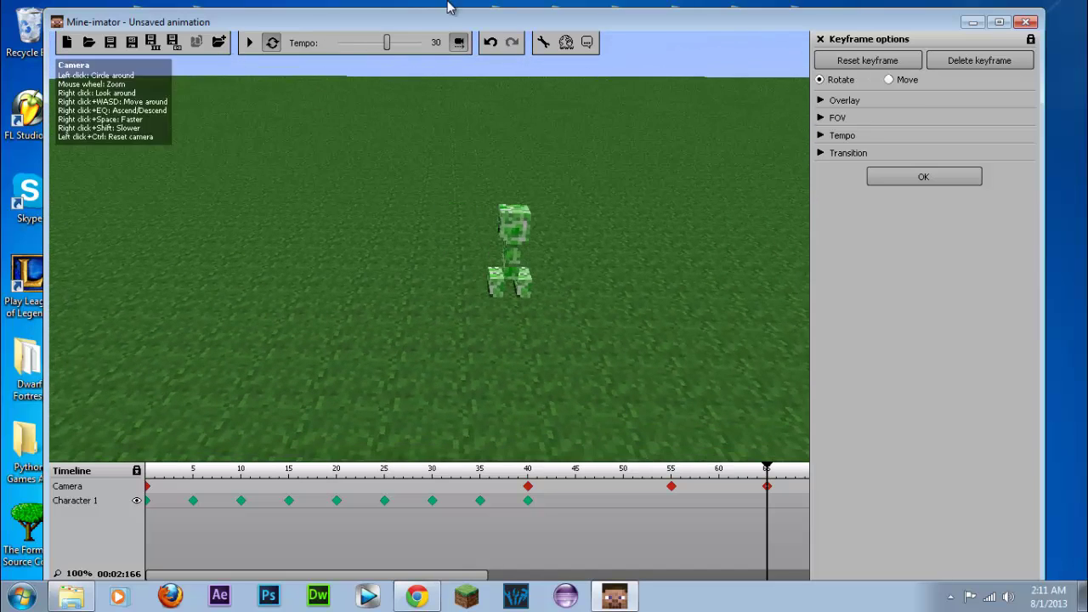
Add a special block with the Chest model to the project library and bring it into view beside the creeper.
{"action": "left_click", "coordinate": [820, 39]}
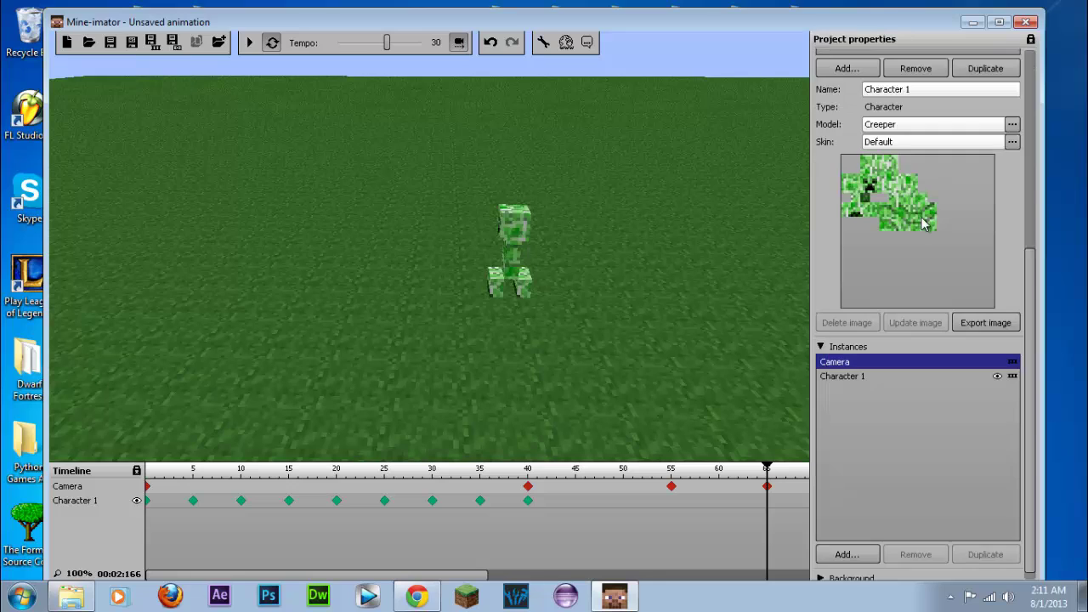
{"action": "left_click_drag", "start_coordinate": [1030, 278], "coordinate": [1031, 51]}
{"action": "left_click", "coordinate": [826, 392]}
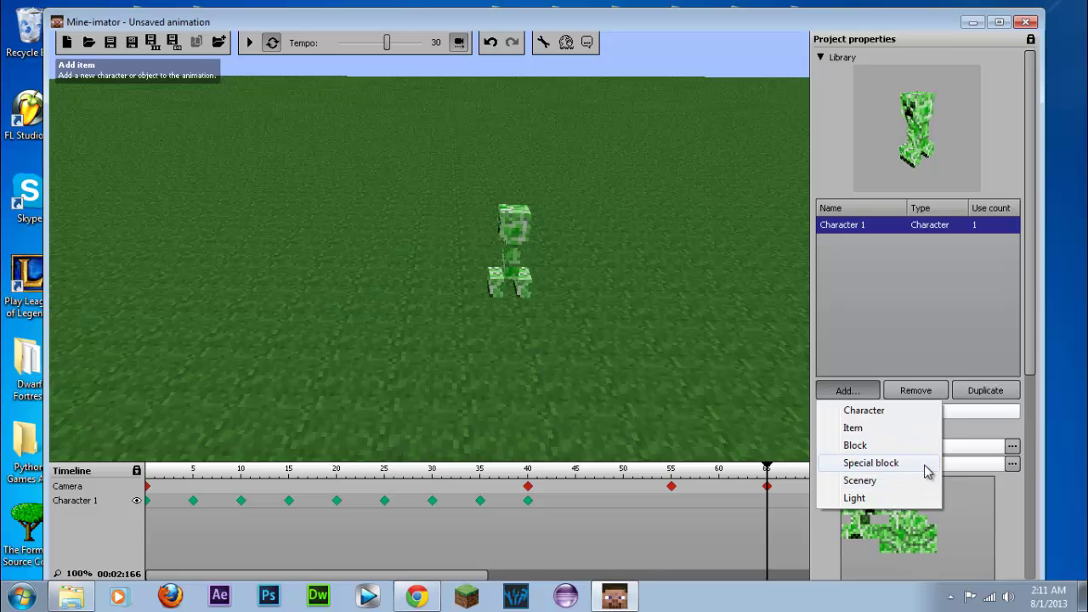
{"action": "left_click", "coordinate": [872, 463]}
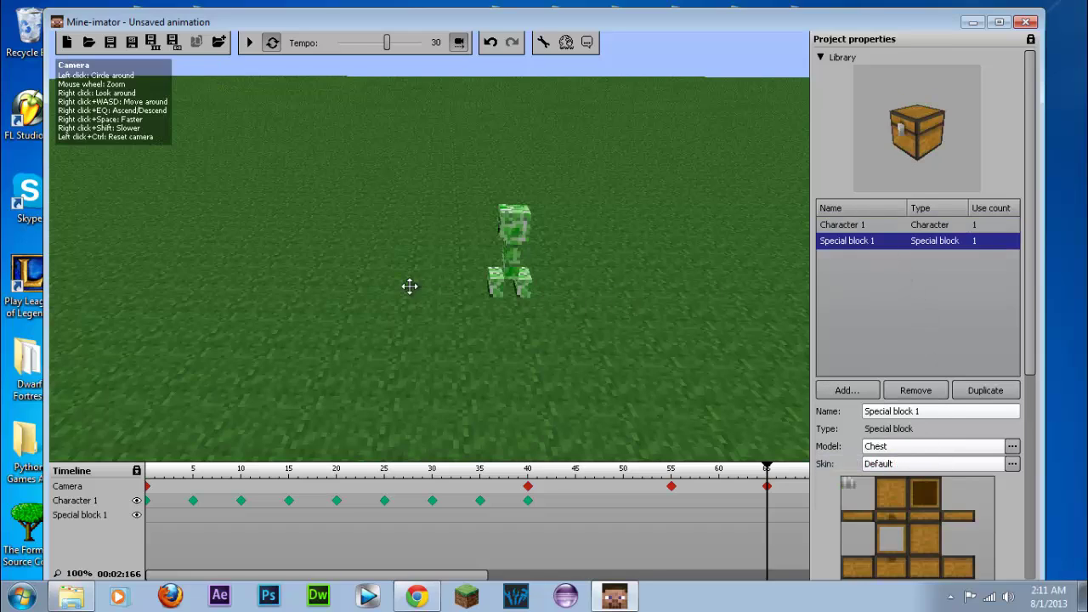
{"action": "left_click_drag", "start_coordinate": [687, 342], "coordinate": [119, 95]}
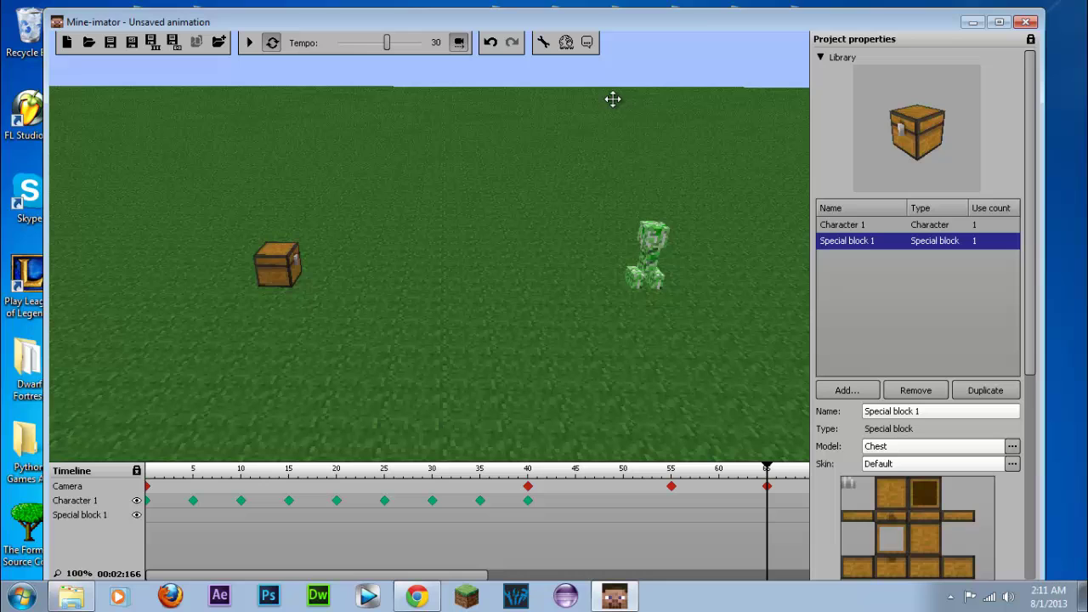
Create a Special block 1 keyframe at frame 0 and move the chest well away from the creeper.
{"action": "left_click", "coordinate": [148, 515]}
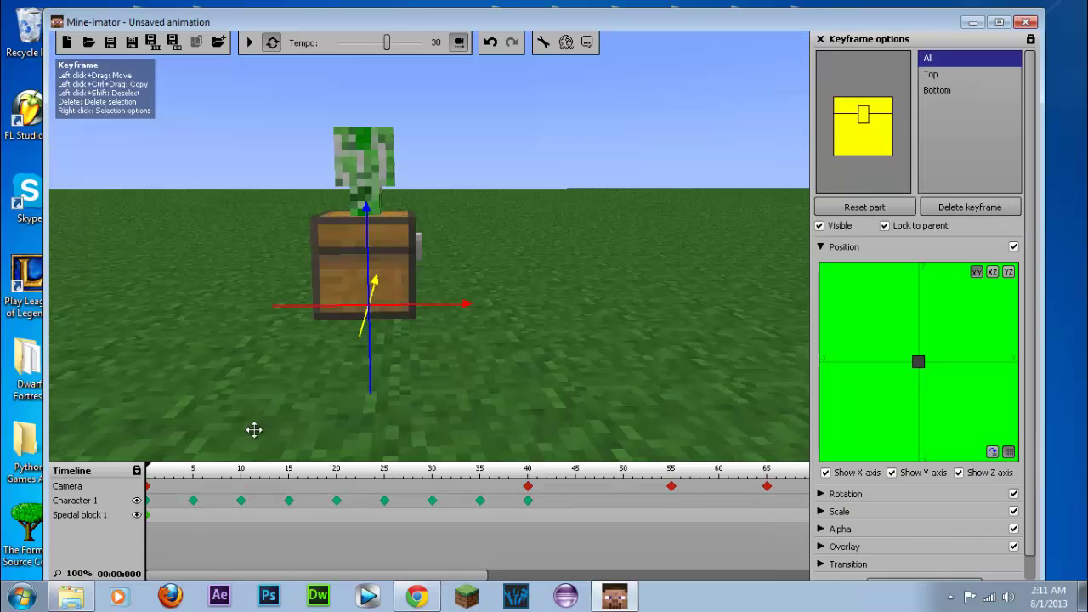
{"action": "right_click_drag", "start_coordinate": [697, 240], "coordinate": [113, 95]}
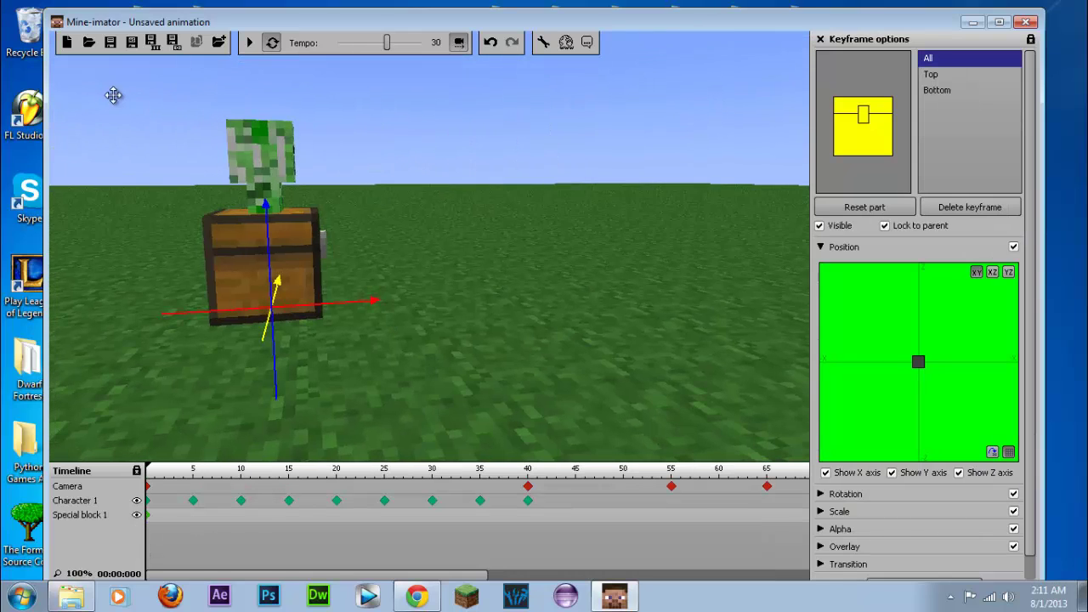
{"action": "left_click_drag", "start_coordinate": [340, 303], "coordinate": [551, 310]}
{"action": "left_click_drag", "start_coordinate": [674, 295], "coordinate": [960, 284]}
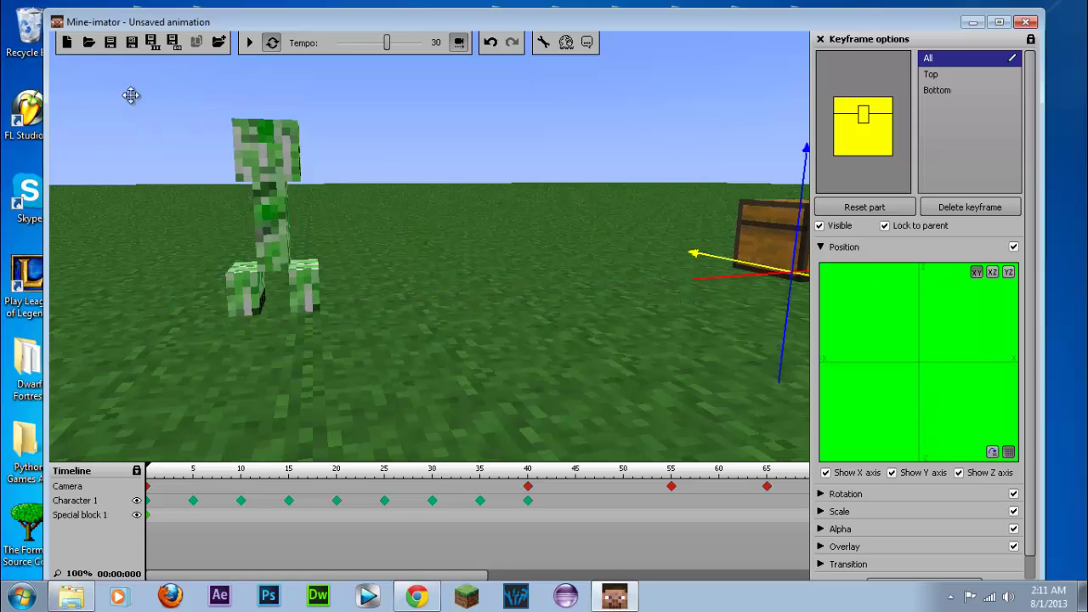
{"action": "right_click_drag", "start_coordinate": [133, 96], "coordinate": [73, 107]}
{"action": "key", "text": "s"}
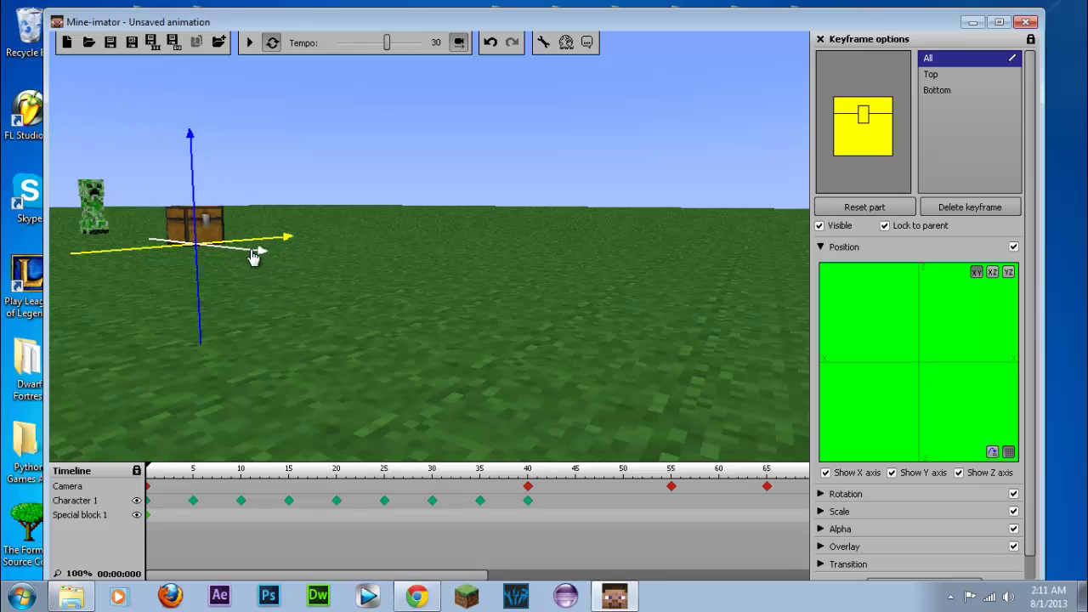
{"action": "left_click_drag", "start_coordinate": [254, 258], "coordinate": [672, 324]}
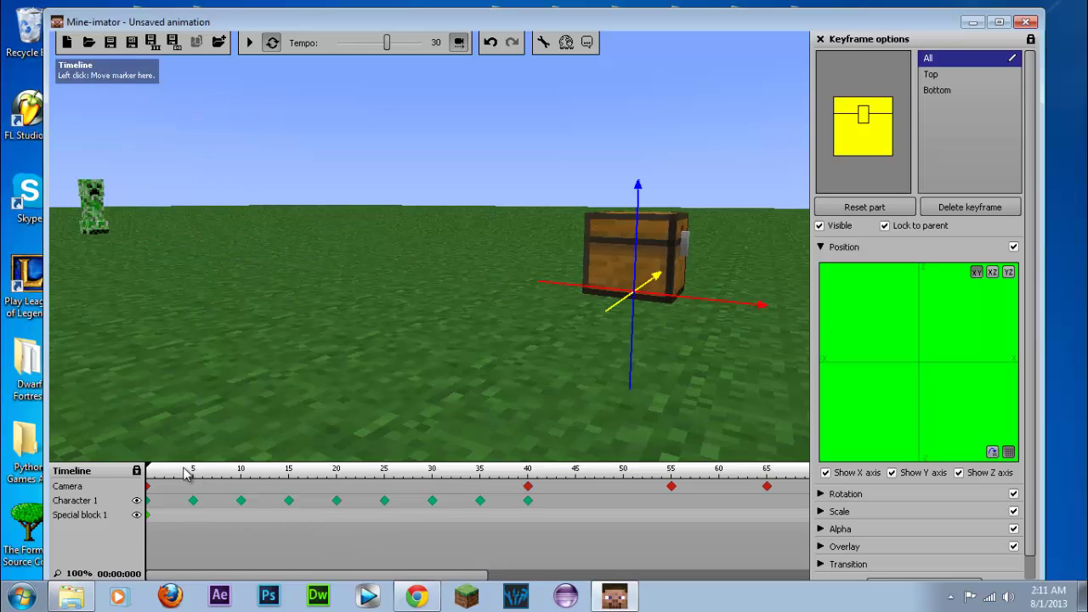
Create a Special block 1 keyframe at frame 40 and move the chest along its X axis to beside the creeper.
{"action": "left_click", "coordinate": [526, 518]}
{"action": "right_click_drag", "start_coordinate": [547, 346], "coordinate": [114, 95]}
{"action": "key", "text": "s"}
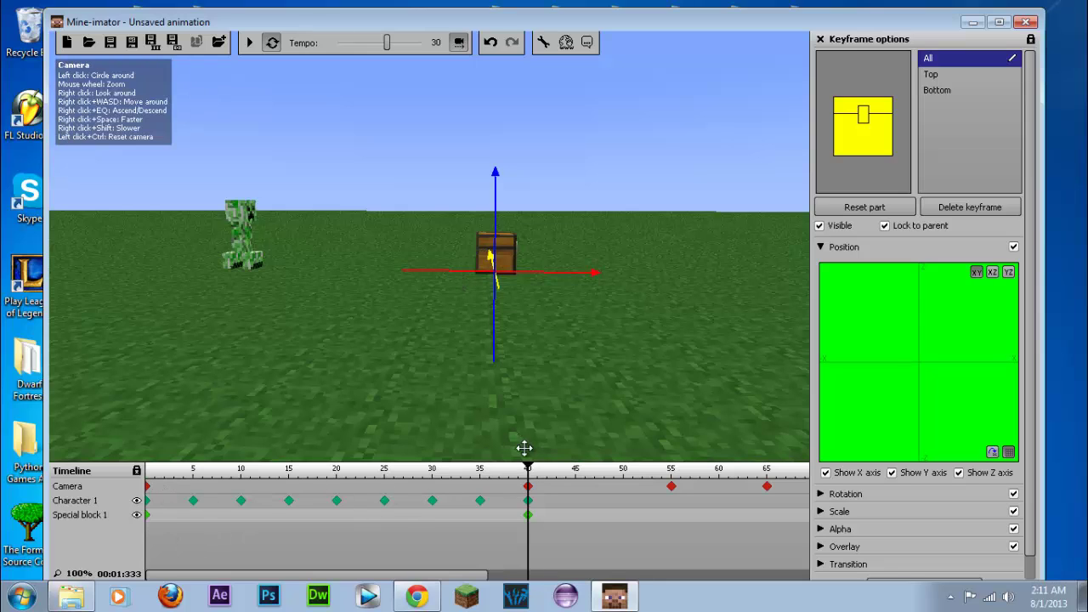
{"action": "left_click_drag", "start_coordinate": [529, 467], "coordinate": [380, 470]}
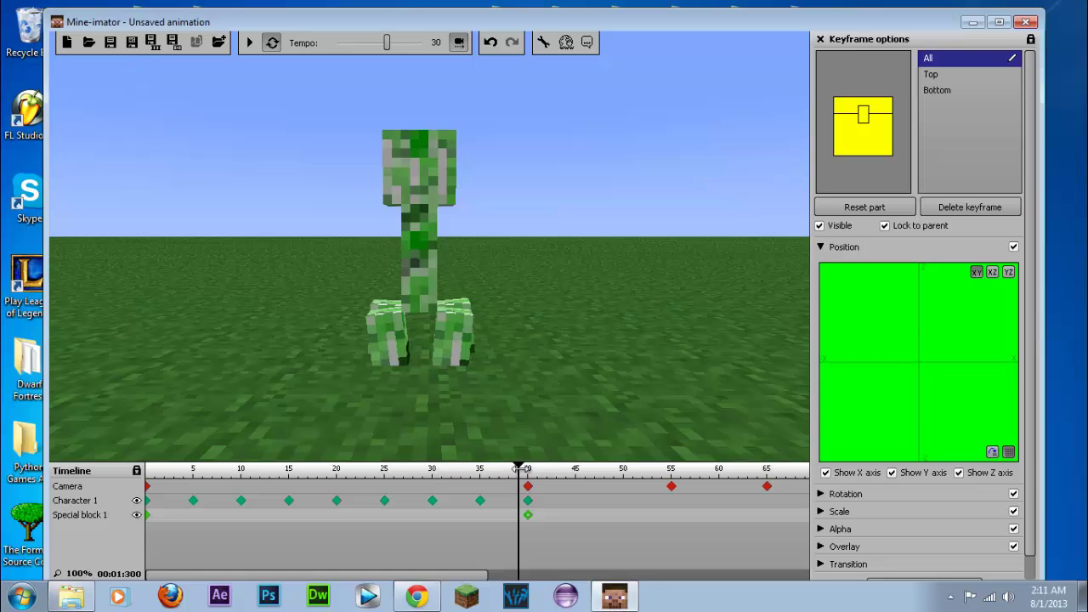
{"action": "mouse_move", "coordinate": [520, 467]}
{"action": "left_mouse_down"}
{"action": "mouse_move", "coordinate": [147, 466]}
{"action": "mouse_move", "coordinate": [558, 467]}
{"action": "mouse_move", "coordinate": [528, 471]}
{"action": "left_mouse_up"}
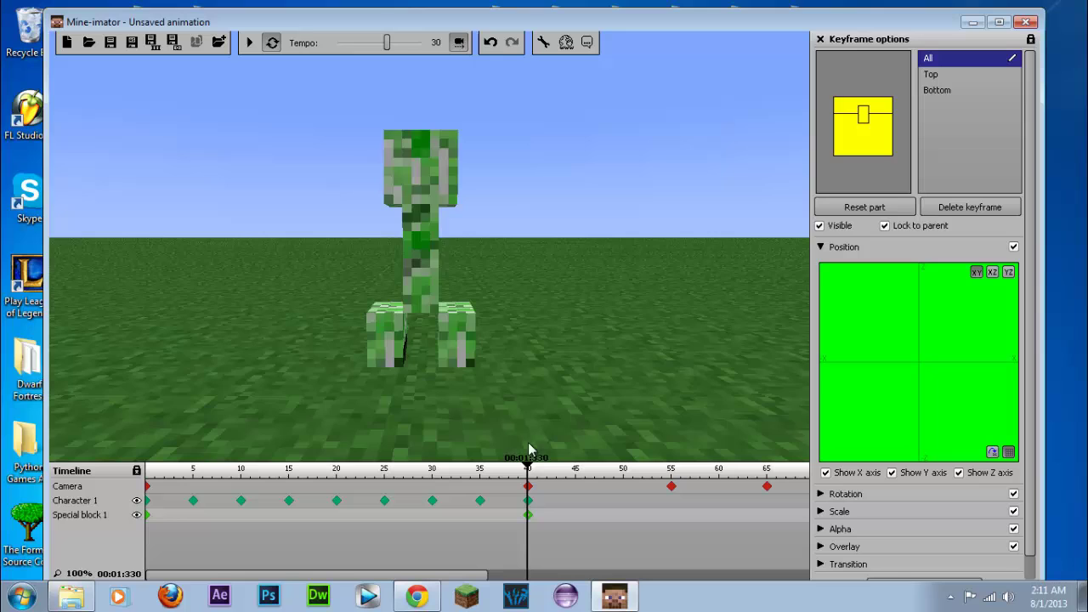
{"action": "left_click_drag", "start_coordinate": [114, 94], "coordinate": [115, 96]}
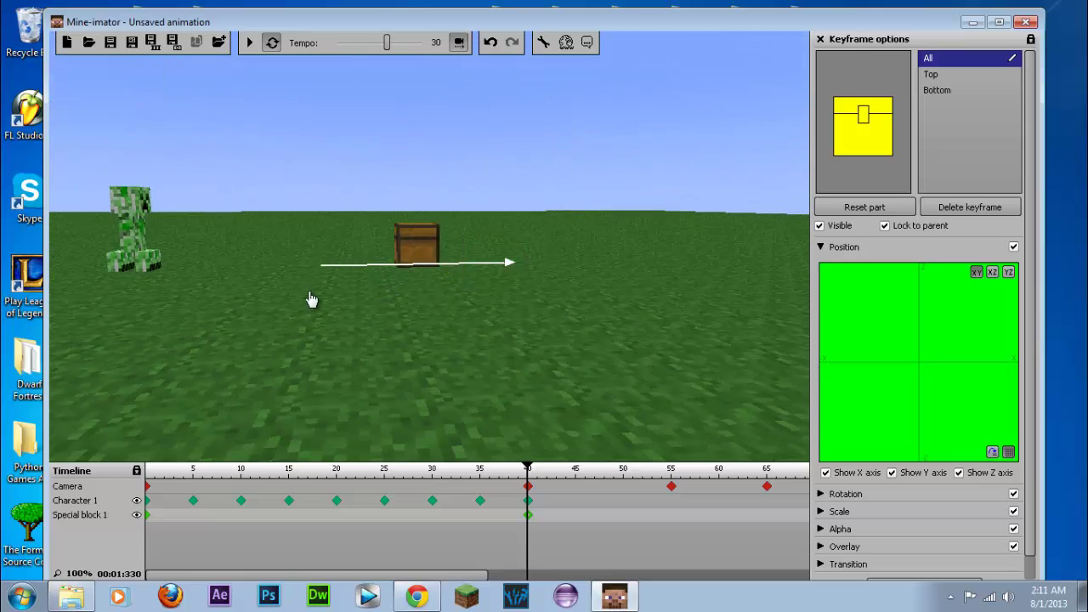
{"action": "left_click_drag", "start_coordinate": [311, 299], "coordinate": [145, 313]}
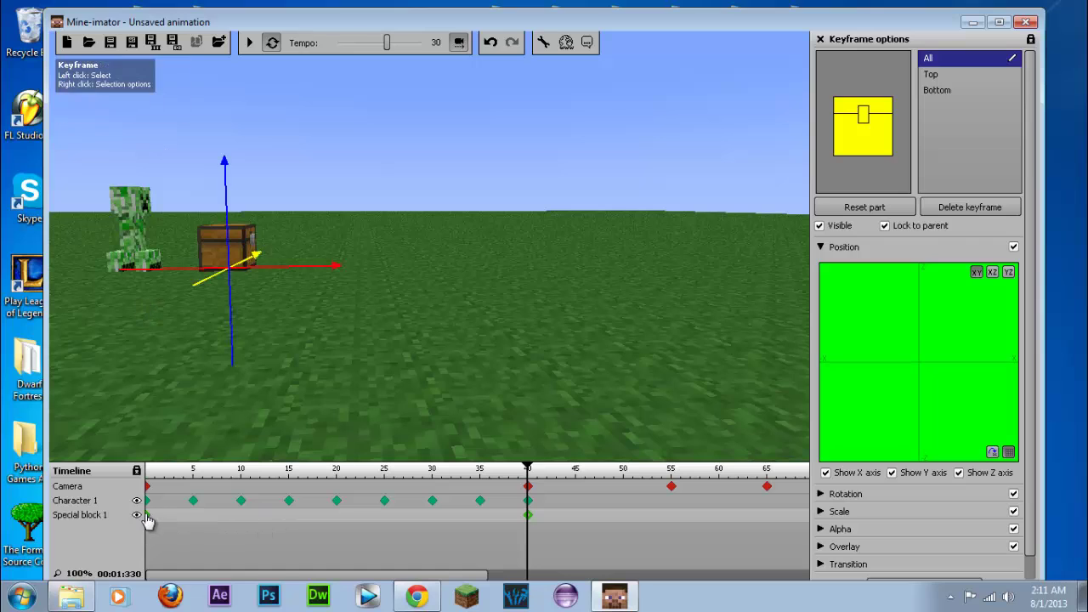
Delete the Special block 1 keyframe at frame 0.
{"action": "left_click", "coordinate": [147, 515]}
{"action": "right_click", "coordinate": [145, 515]}
{"action": "left_click", "coordinate": [191, 477]}
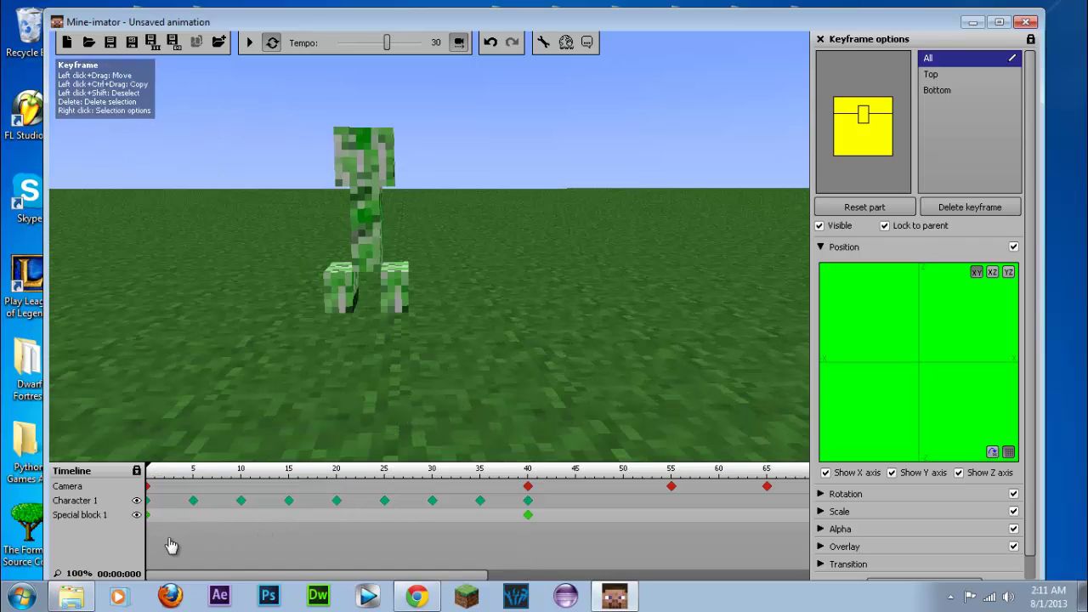
{"action": "right_click", "coordinate": [148, 516]}
{"action": "left_click", "coordinate": [218, 448]}
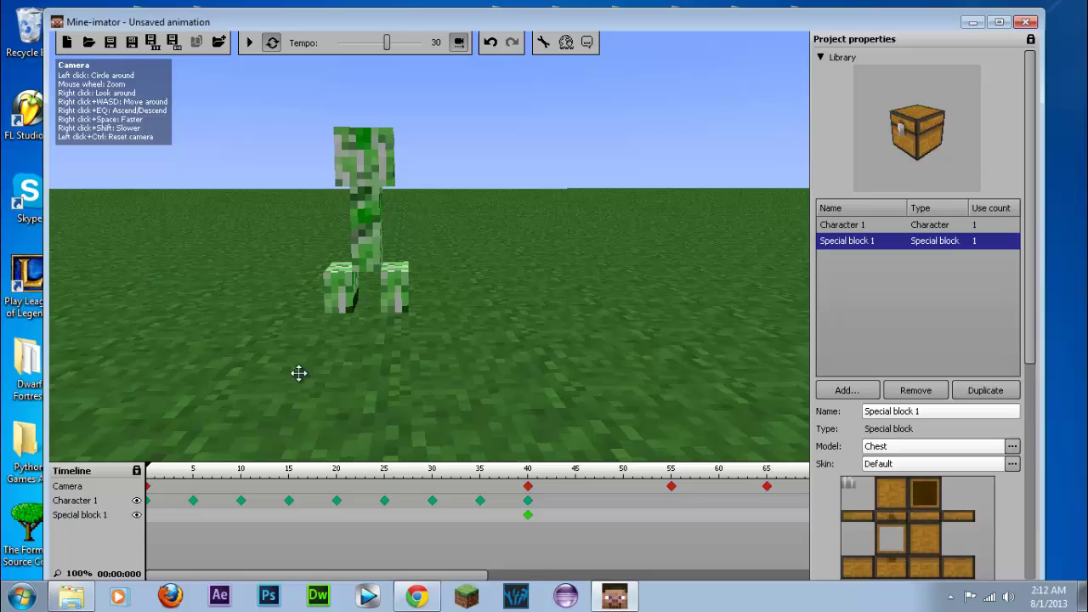
View the chest and creeper together, play the animation, and scrub the timeline to frame 40 to check the chest's placement.
{"action": "right_click_drag", "start_coordinate": [297, 372], "coordinate": [114, 97]}
{"action": "key", "text": "w"}
{"action": "key", "text": "s"}
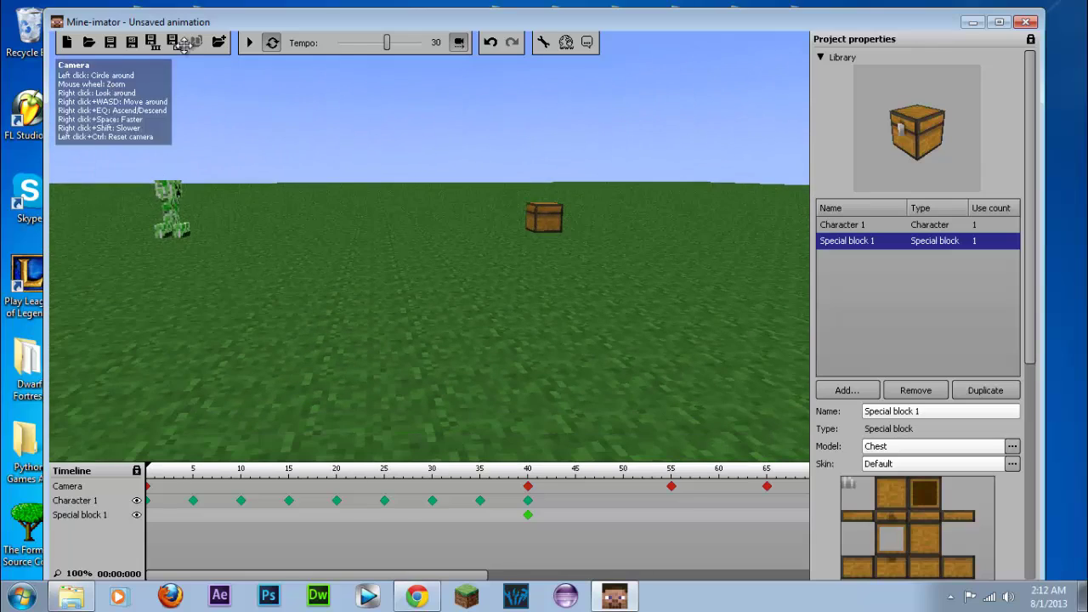
{"action": "left_click", "coordinate": [249, 43]}
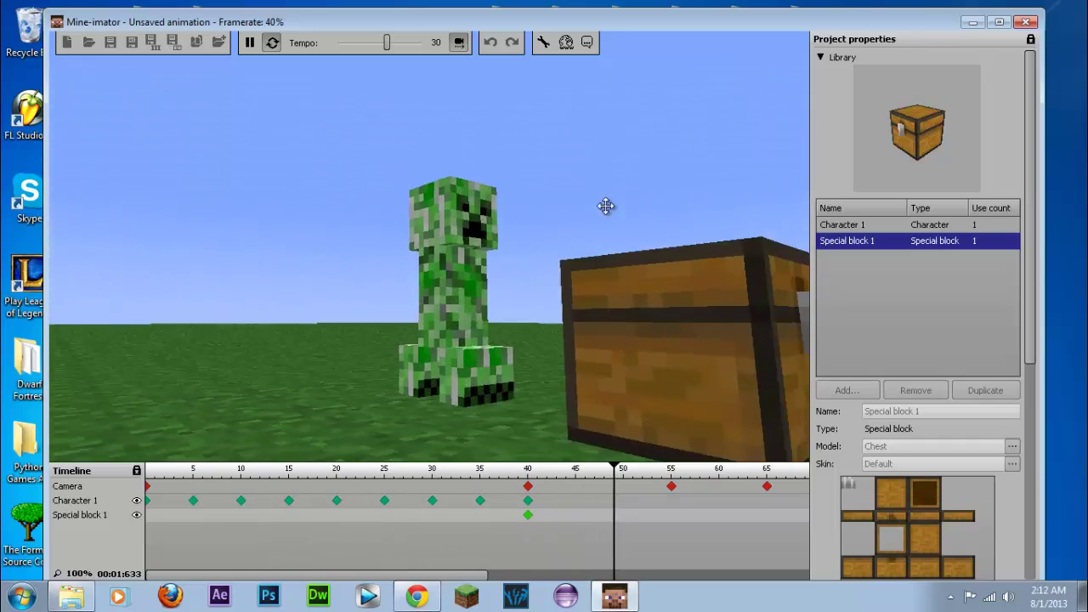
{"action": "left_click", "coordinate": [252, 44]}
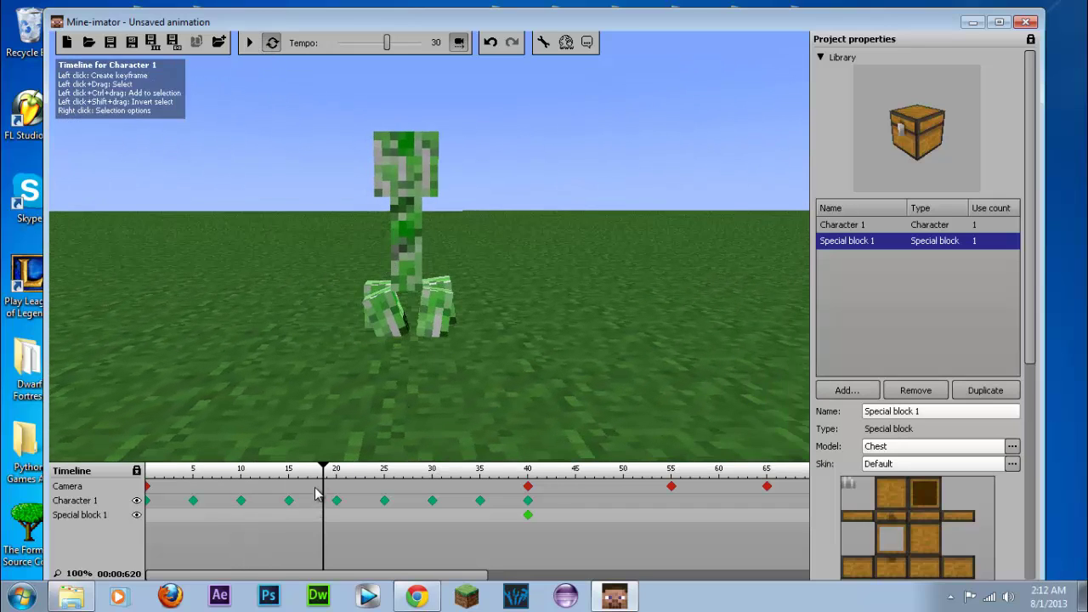
{"action": "left_click", "coordinate": [334, 471]}
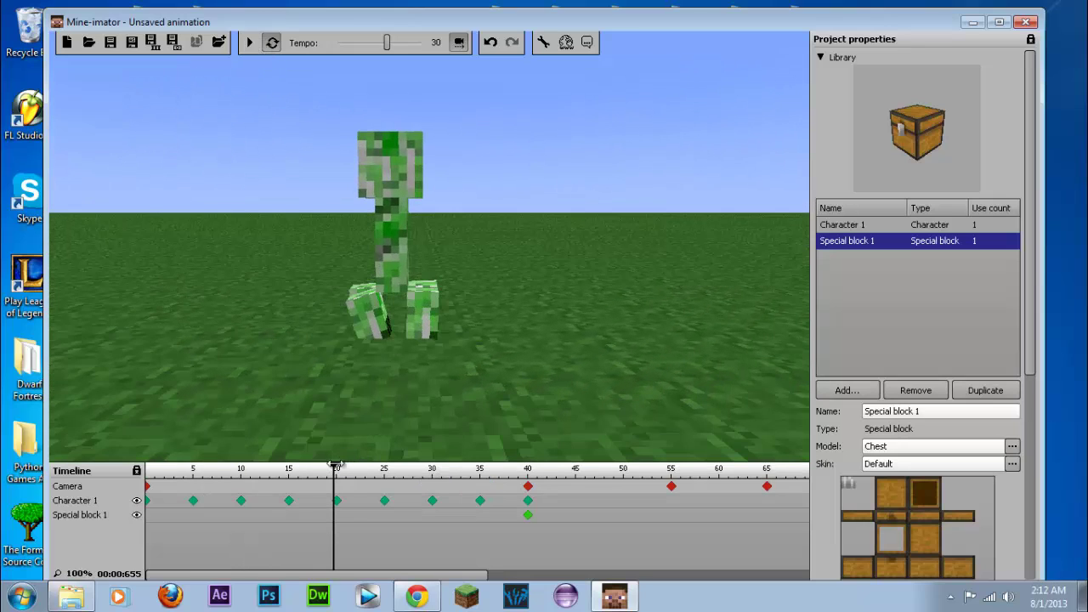
{"action": "left_click_drag", "start_coordinate": [340, 467], "coordinate": [528, 466]}
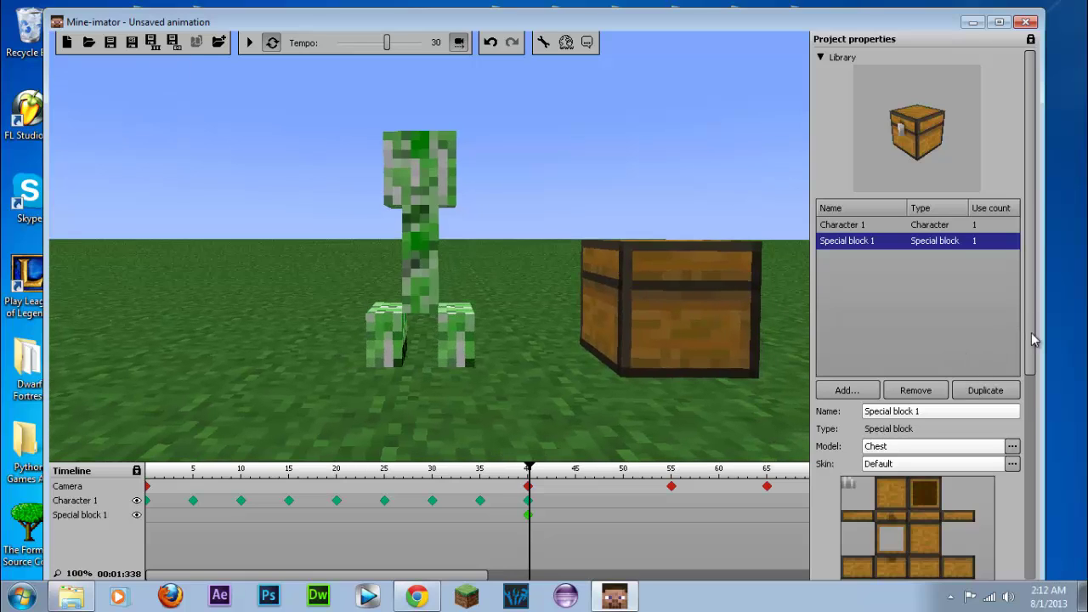
Expand the Background section of the project properties.
{"action": "scroll", "coordinate": [1032, 332], "scroll_direction": "down", "scroll_amount": 5}
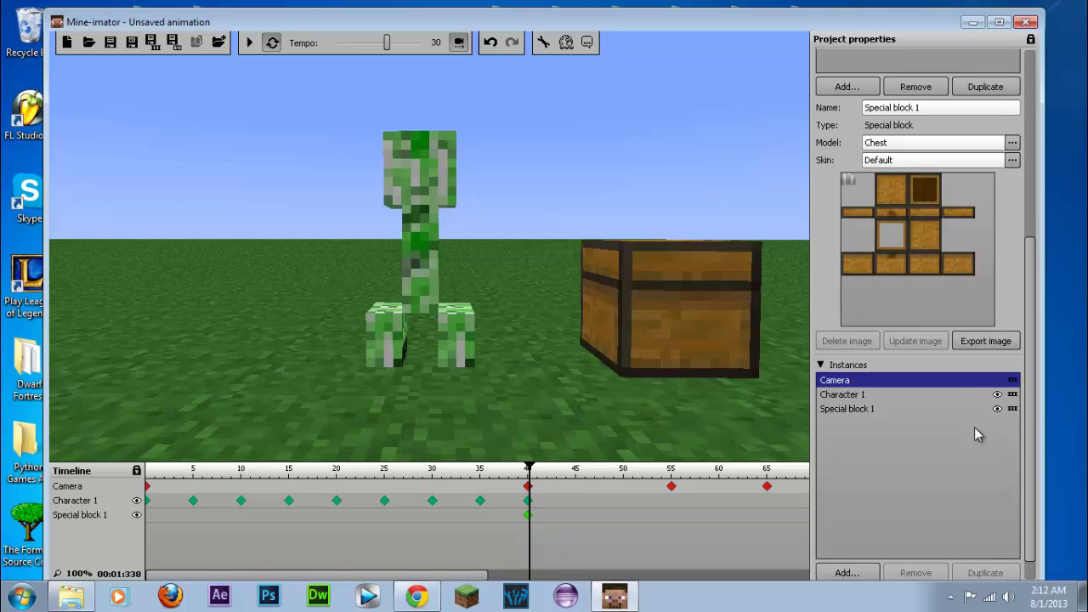
{"action": "scroll", "coordinate": [1033, 468], "scroll_direction": "down", "scroll_amount": 1}
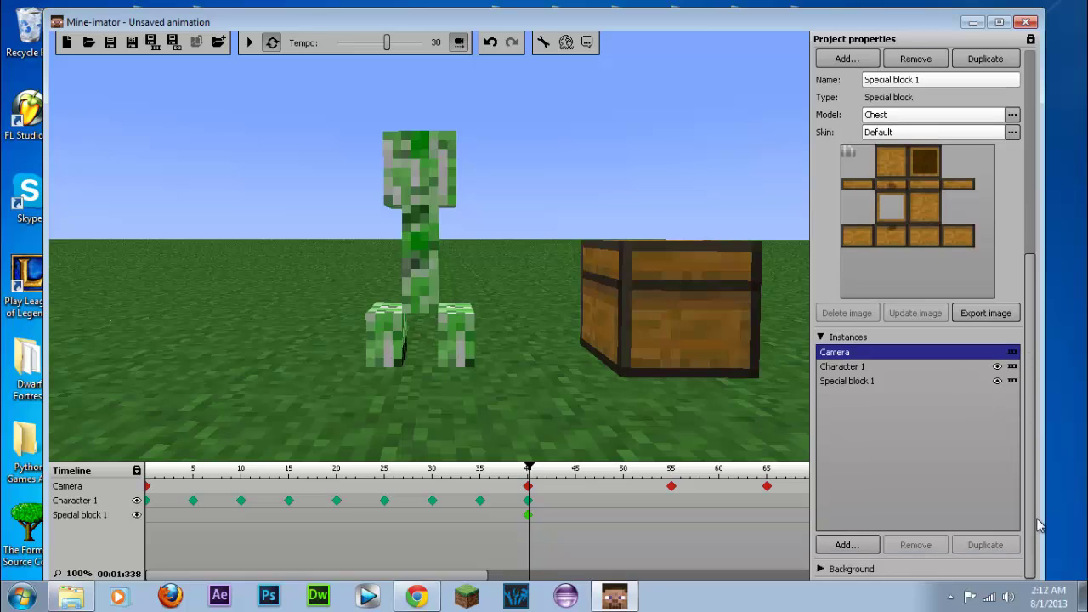
{"action": "left_click", "coordinate": [822, 569]}
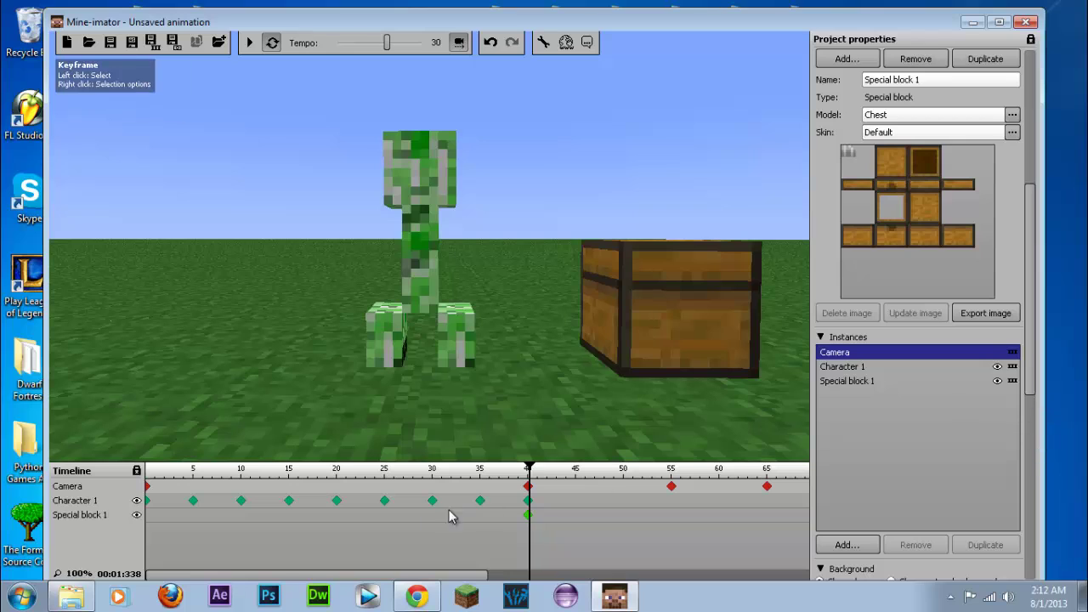
Rotate the whole chest to Z -177 in the Special block 1 keyframe at frame 40.
{"action": "left_click", "coordinate": [528, 515]}
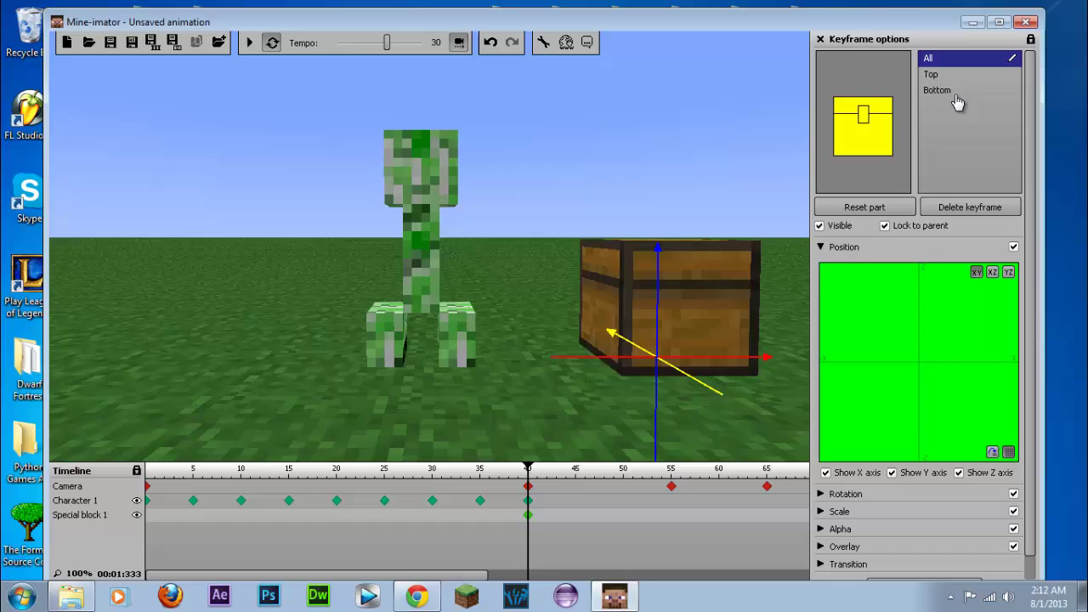
{"action": "left_click", "coordinate": [823, 497]}
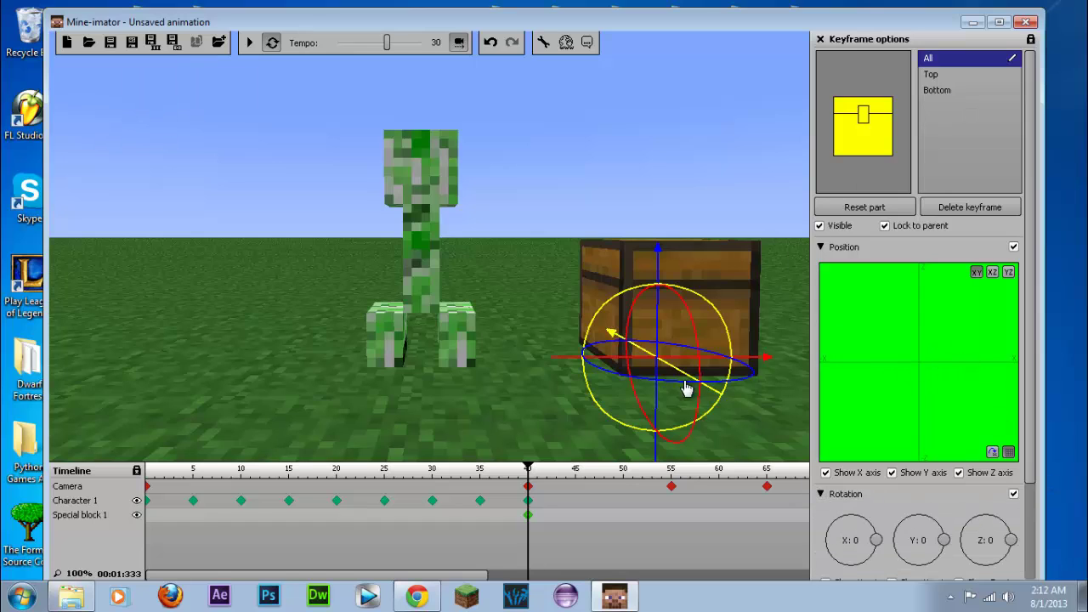
{"action": "left_click_drag", "start_coordinate": [609, 386], "coordinate": [189, 240]}
{"action": "left_click_drag", "start_coordinate": [620, 382], "coordinate": [571, 389]}
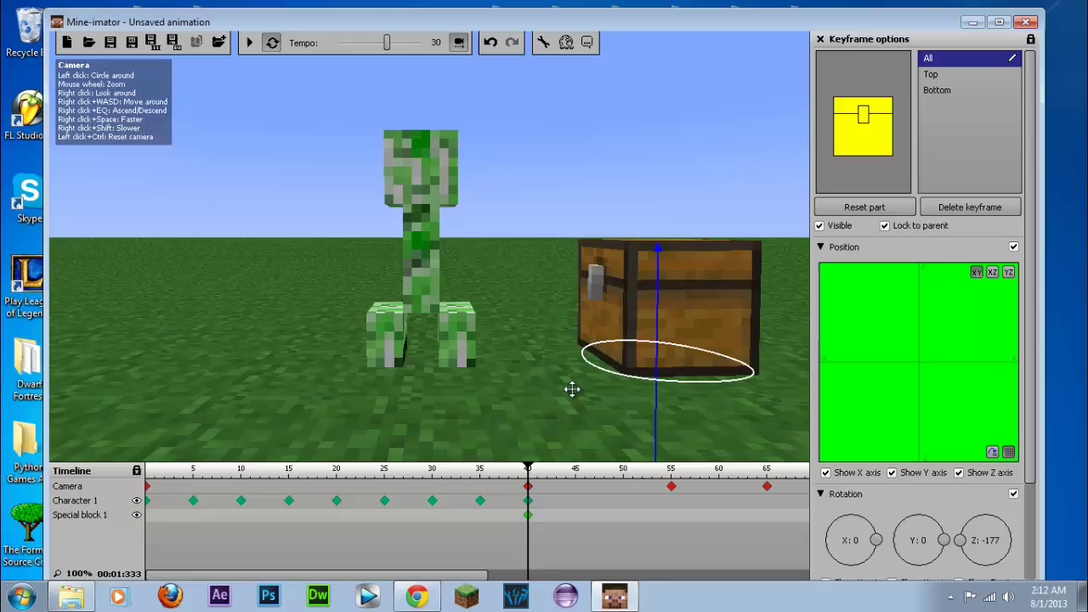
{"action": "mouse_move", "coordinate": [127, 95]}
{"action": "right_mouse_down"}
{"action": "mouse_move", "coordinate": [104, 97]}
{"action": "mouse_move", "coordinate": [115, 86]}
{"action": "mouse_move", "coordinate": [92, 107]}
{"action": "mouse_move", "coordinate": [124, 97]}
{"action": "right_mouse_up"}
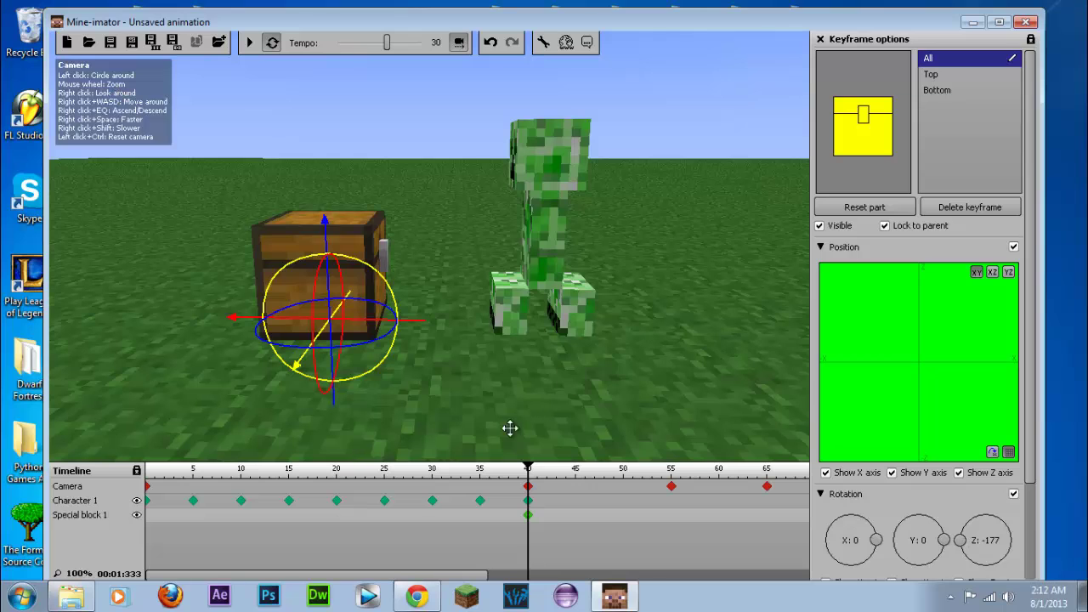
Create a Character 1 keyframe at frame 75 and move the creeper along its X axis to right beside the chest.
{"action": "left_click_drag", "start_coordinate": [528, 466], "coordinate": [779, 470]}
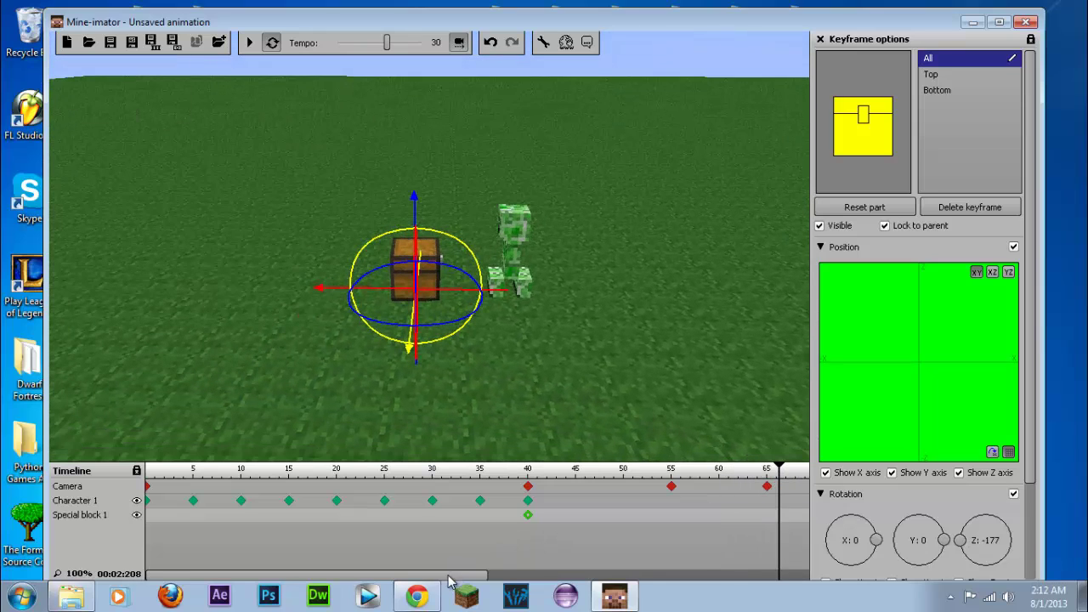
{"action": "left_click_drag", "start_coordinate": [485, 576], "coordinate": [600, 577]}
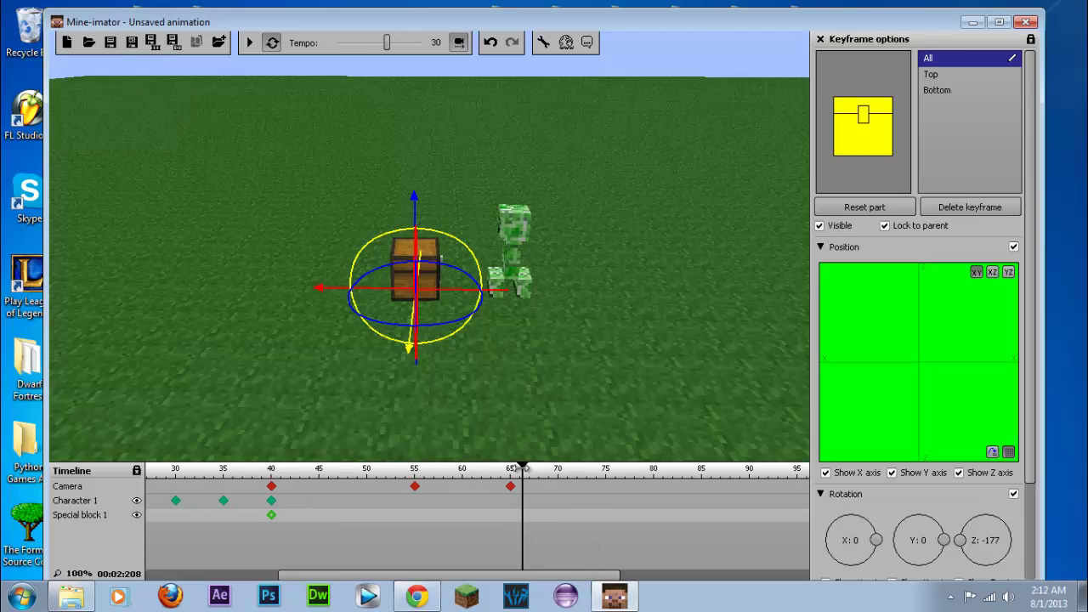
{"action": "left_click_drag", "start_coordinate": [527, 472], "coordinate": [600, 479]}
{"action": "left_click", "coordinate": [601, 479]}
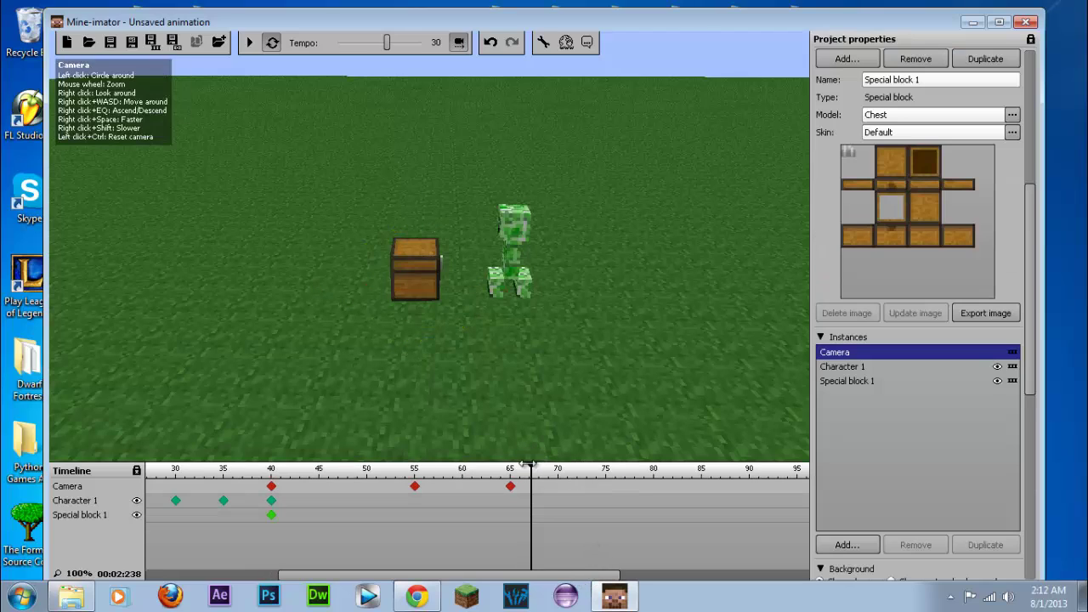
{"action": "left_click_drag", "start_coordinate": [529, 466], "coordinate": [605, 472]}
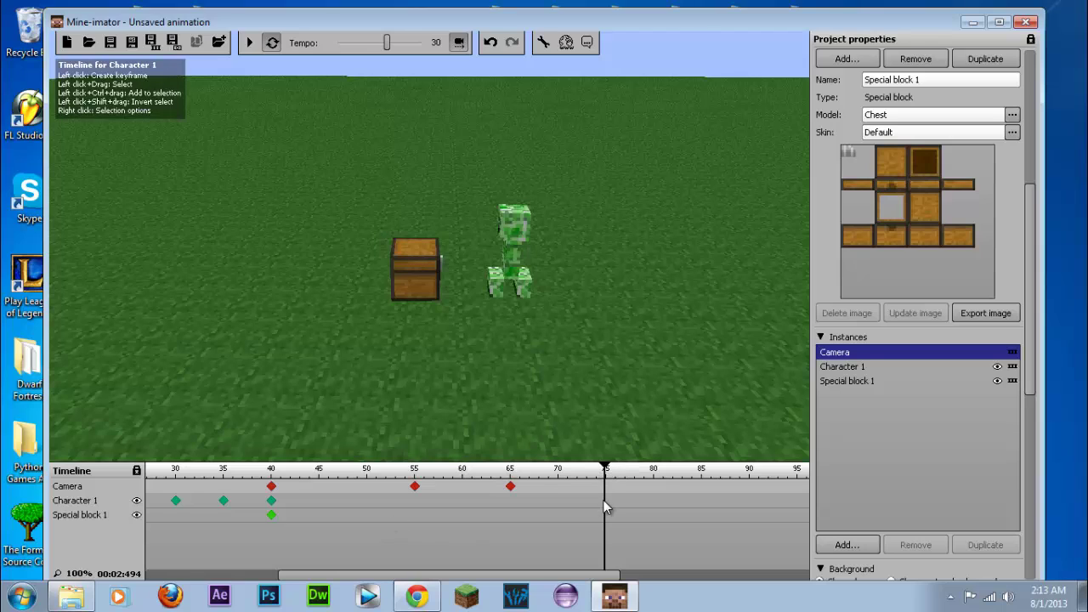
{"action": "left_click", "coordinate": [605, 502]}
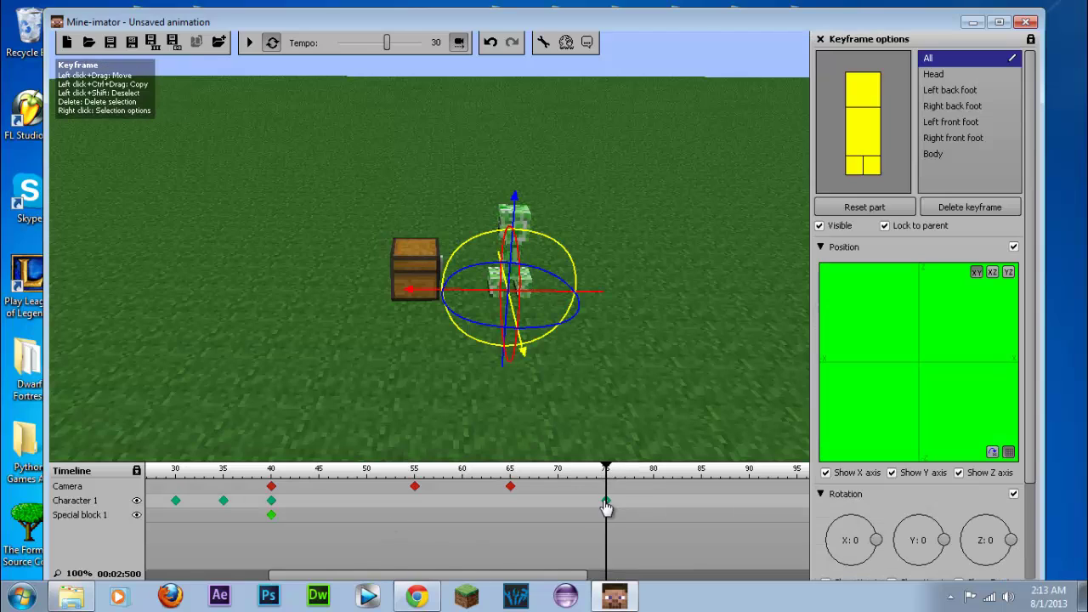
{"action": "left_click_drag", "start_coordinate": [544, 301], "coordinate": [497, 301]}
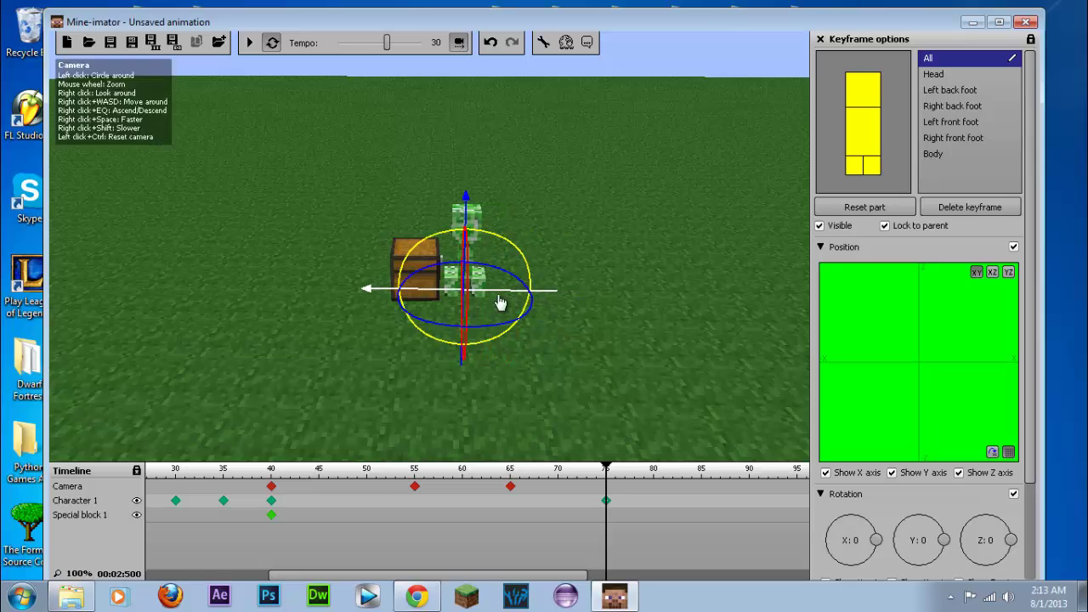
Add a Character 1 keyframe at frame 65 and a walking-pose keyframe with moved feet at frame 70.
{"action": "left_click_drag", "start_coordinate": [606, 462], "coordinate": [510, 466]}
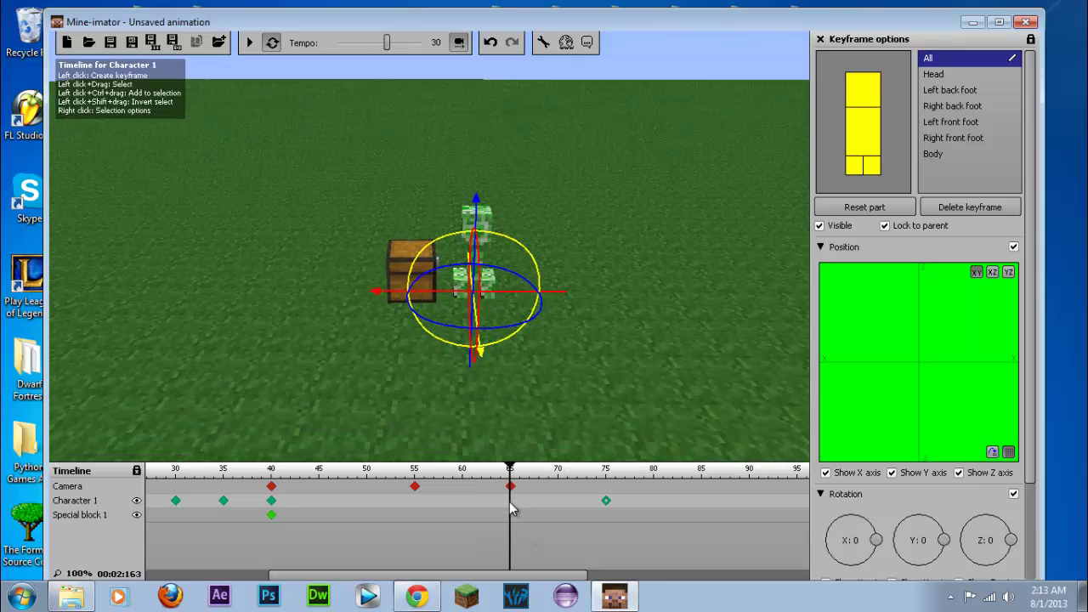
{"action": "left_click", "coordinate": [511, 503]}
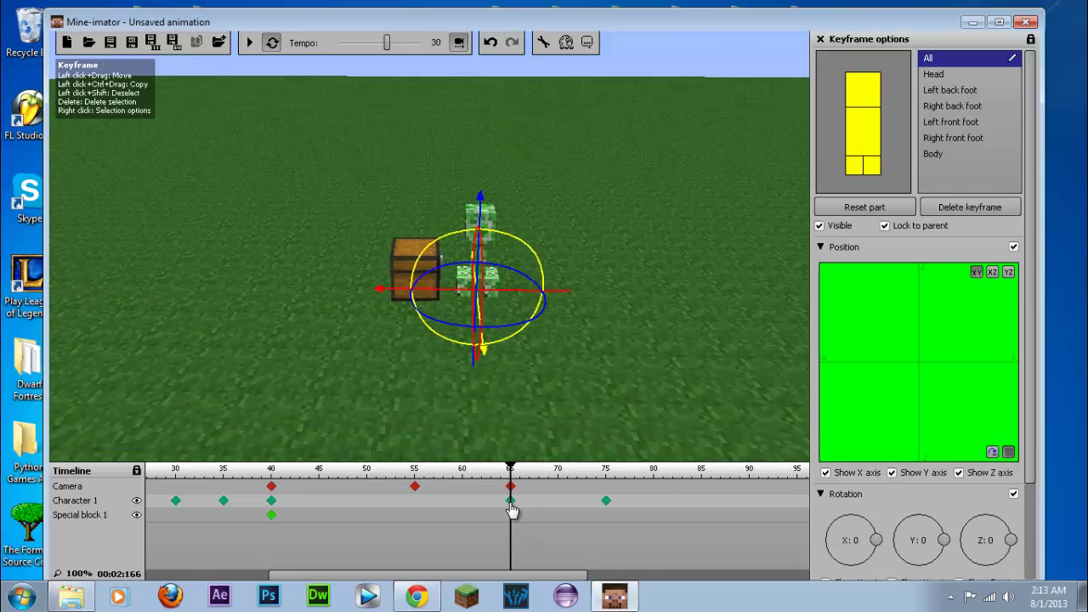
{"action": "left_click_drag", "start_coordinate": [511, 466], "coordinate": [617, 464]}
{"action": "left_click", "coordinate": [535, 502]}
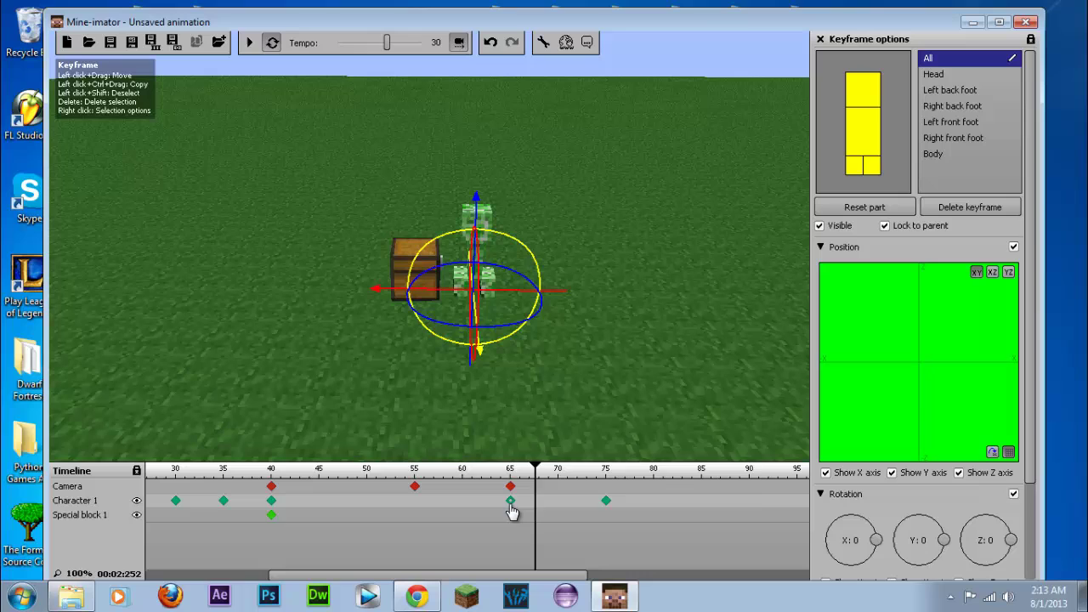
{"action": "right_click", "coordinate": [510, 501]}
{"action": "left_click", "coordinate": [547, 496]}
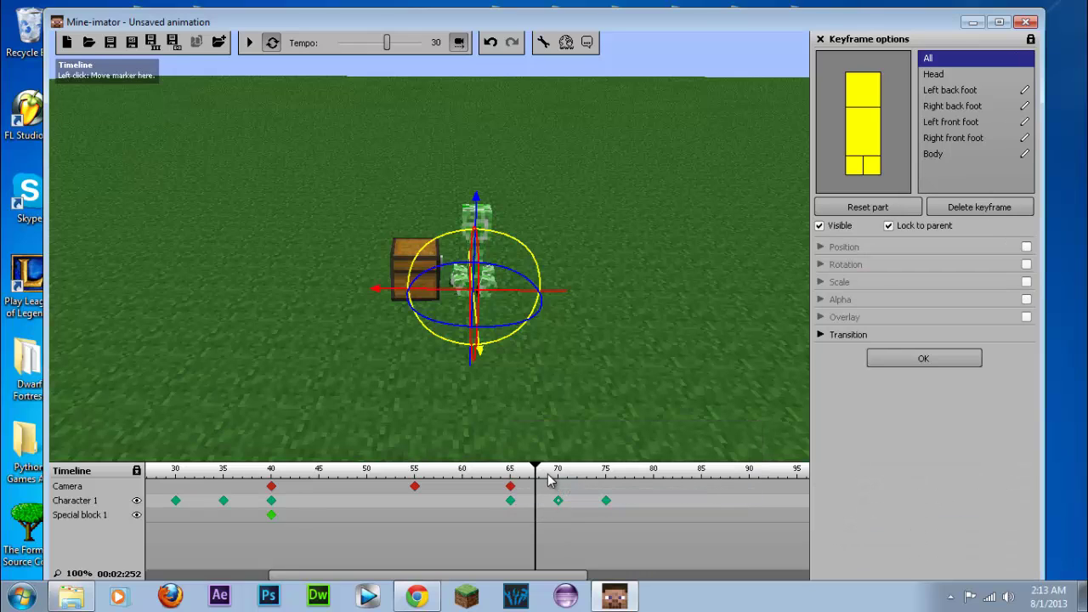
Create Special block 1 keyframes at frames 75 and 85, and rotate the chest's Top part to X -89 at frame 85.
{"action": "left_click_drag", "start_coordinate": [535, 467], "coordinate": [608, 472]}
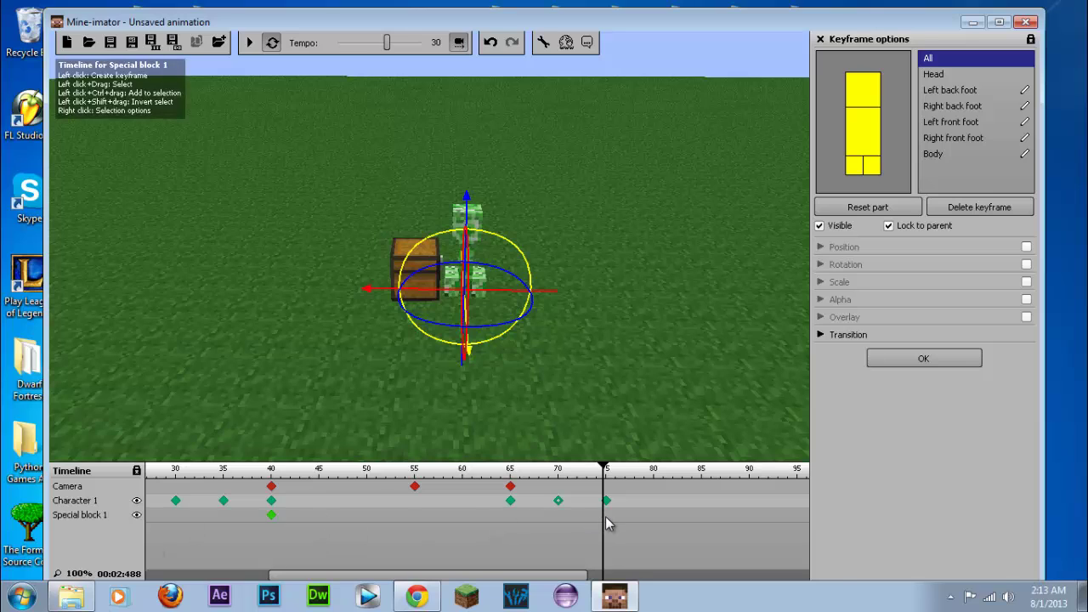
{"action": "left_click", "coordinate": [606, 515]}
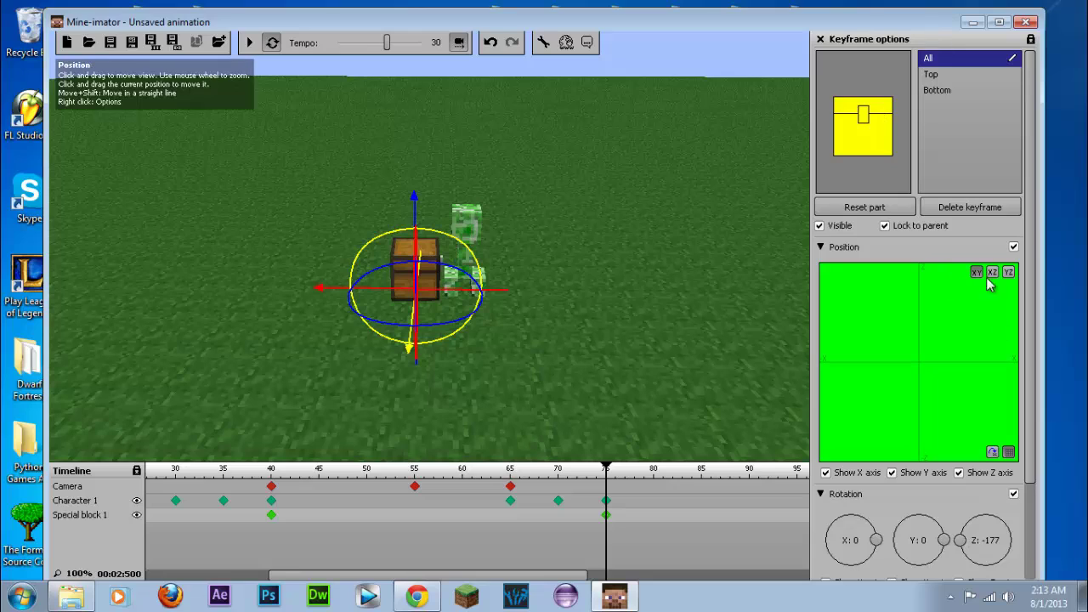
{"action": "left_click", "coordinate": [878, 110]}
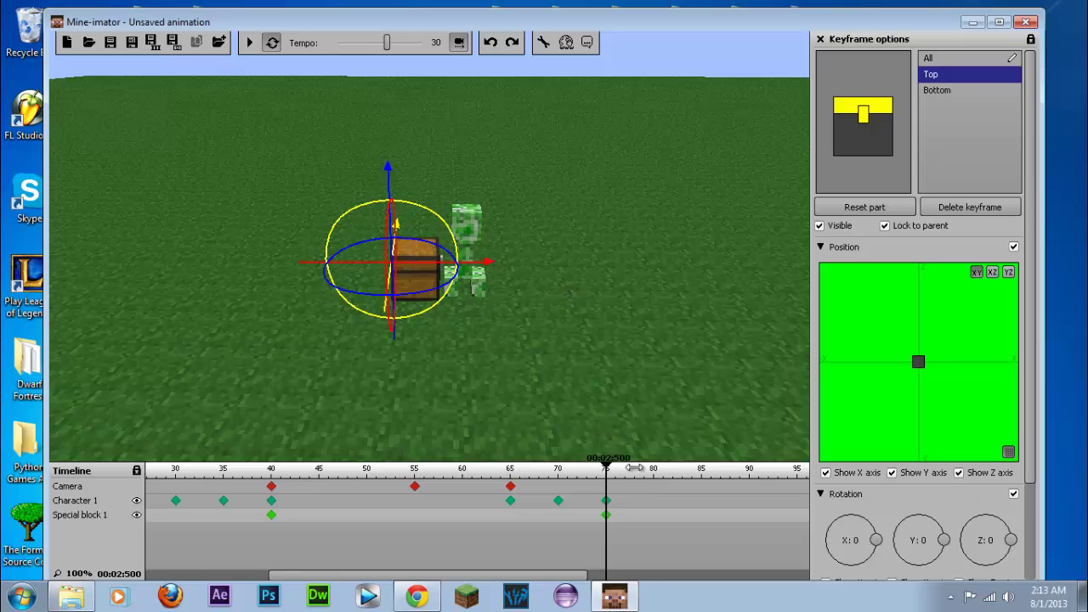
{"action": "left_click_drag", "start_coordinate": [635, 467], "coordinate": [725, 474]}
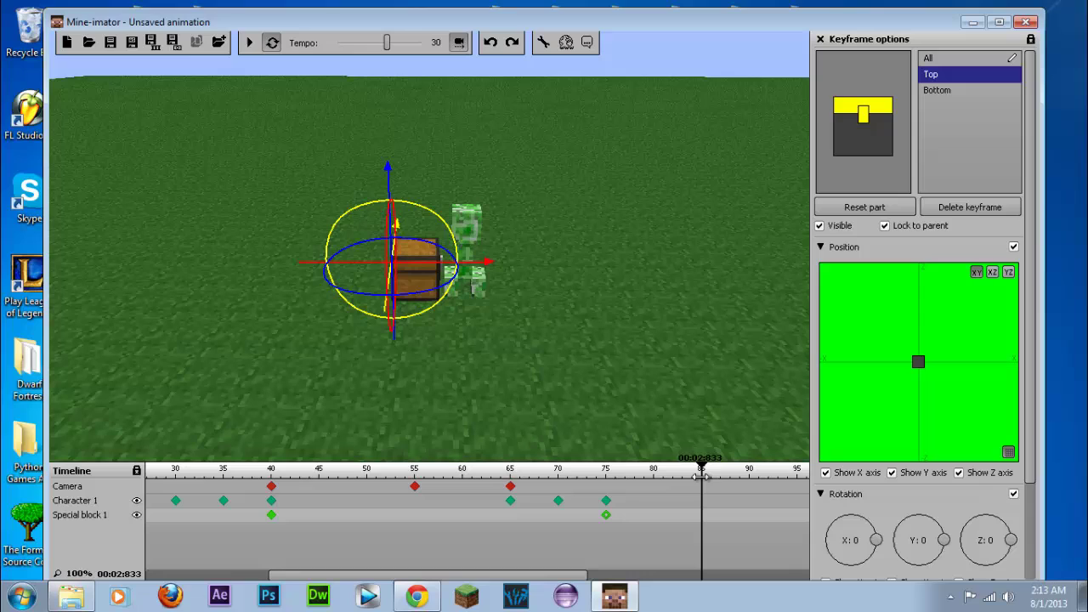
{"action": "double_click", "coordinate": [701, 516]}
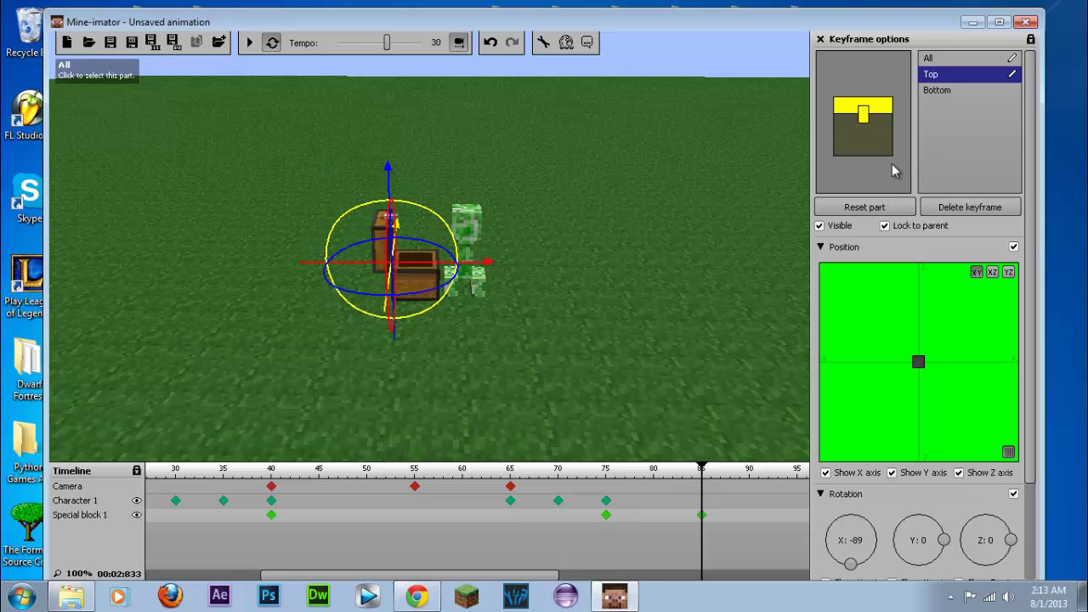
Play the animation and scrub the timeline up to frame 85 to check the chest lid opening.
{"action": "left_click", "coordinate": [249, 44]}
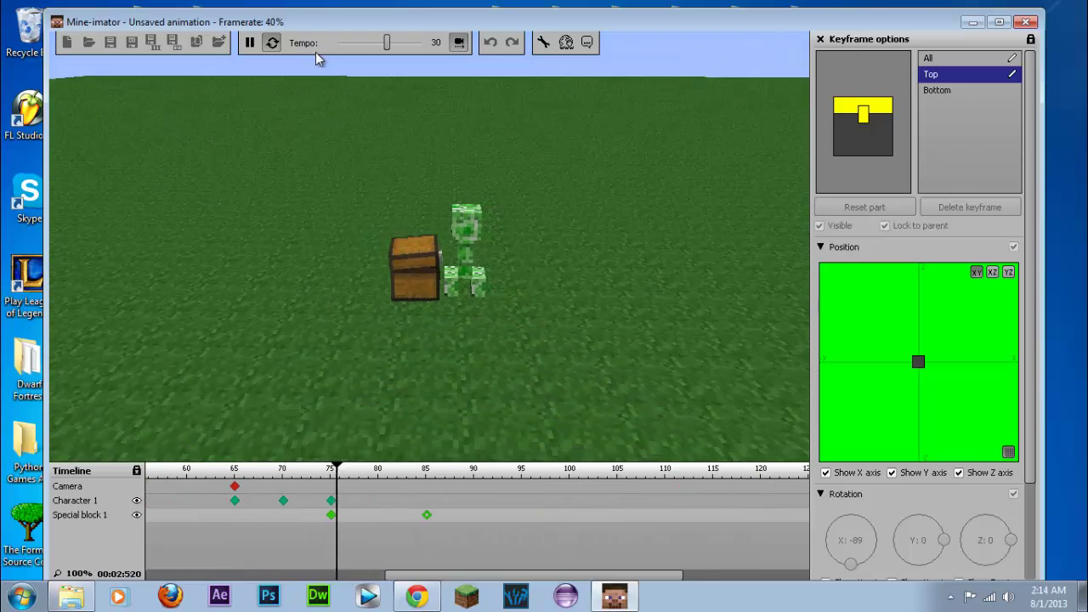
{"action": "left_click", "coordinate": [249, 42]}
{"action": "left_click_drag", "start_coordinate": [289, 469], "coordinate": [783, 490]}
{"action": "left_click_drag", "start_coordinate": [473, 582], "coordinate": [607, 581]}
{"action": "left_click", "coordinate": [438, 467]}
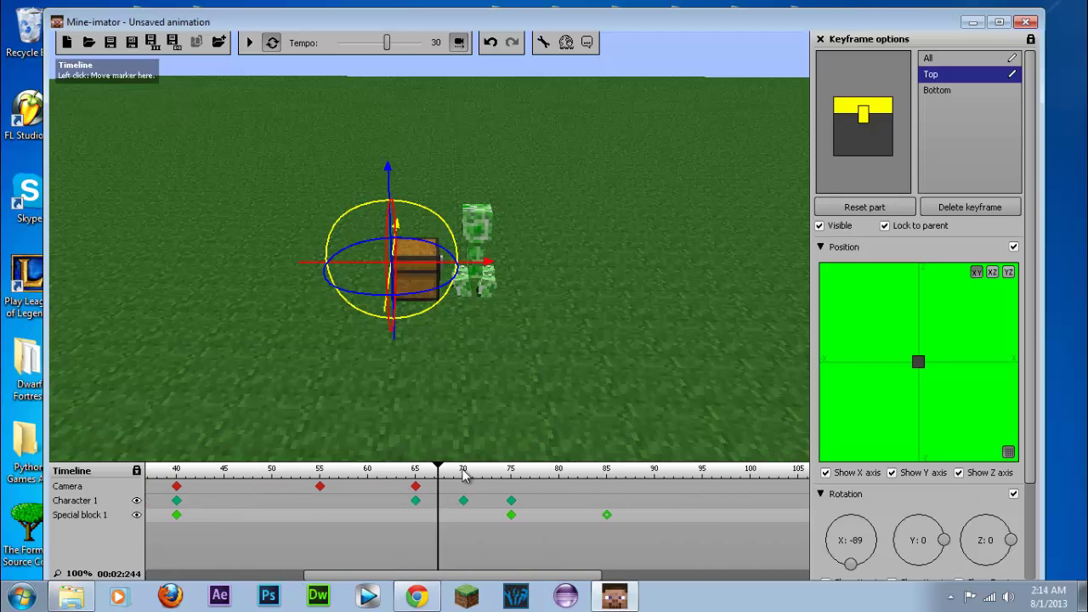
{"action": "left_click_drag", "start_coordinate": [441, 466], "coordinate": [600, 477]}
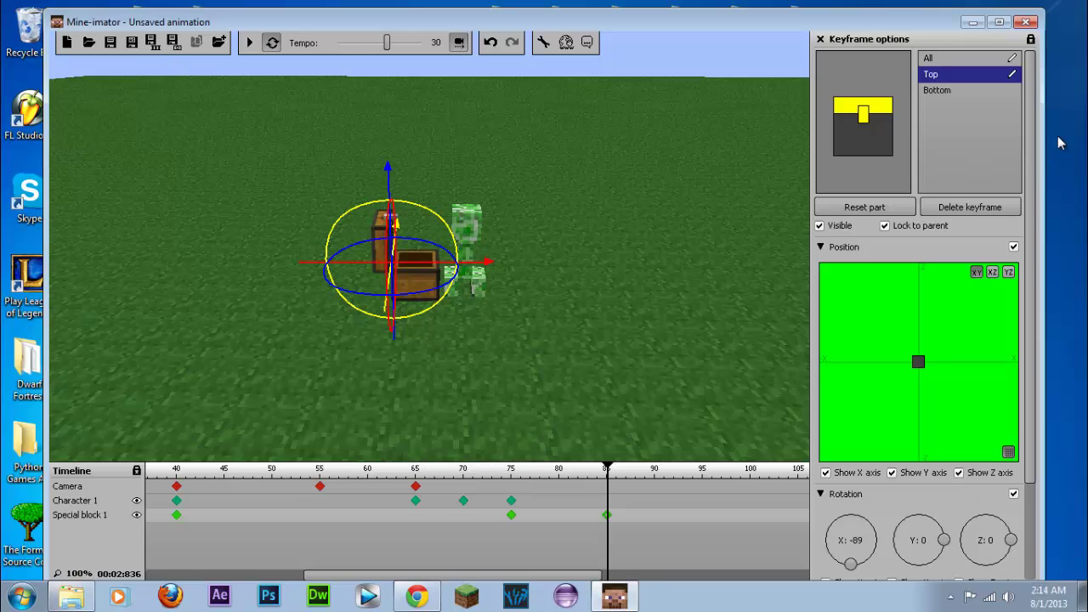
Add an Item to the library, set it to the diamond pickaxe, and view it in the scene.
{"action": "left_click", "coordinate": [822, 39]}
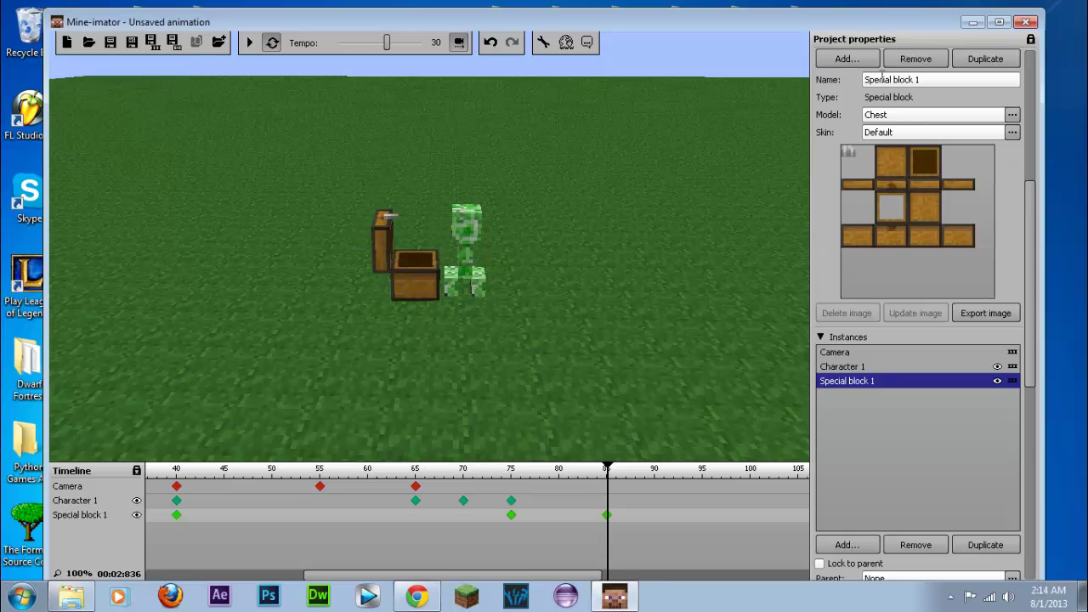
{"action": "left_click_drag", "start_coordinate": [1032, 329], "coordinate": [1029, 189]}
{"action": "left_click", "coordinate": [847, 390]}
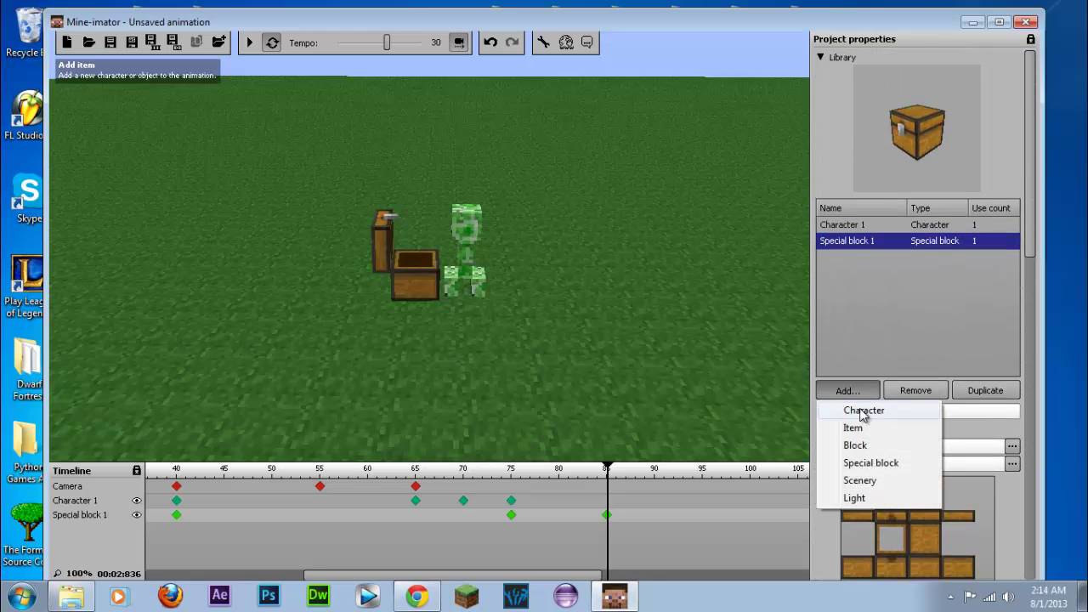
{"action": "left_click", "coordinate": [871, 429]}
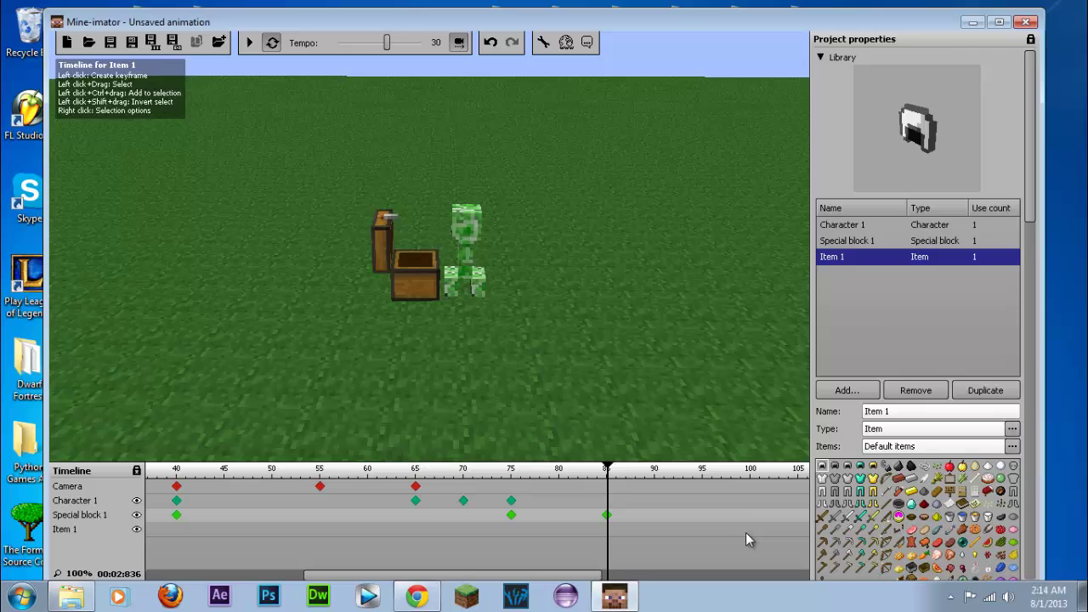
{"action": "right_click_drag", "start_coordinate": [527, 250], "coordinate": [646, 228]}
{"action": "right_click_drag", "start_coordinate": [114, 94], "coordinate": [136, 82]}
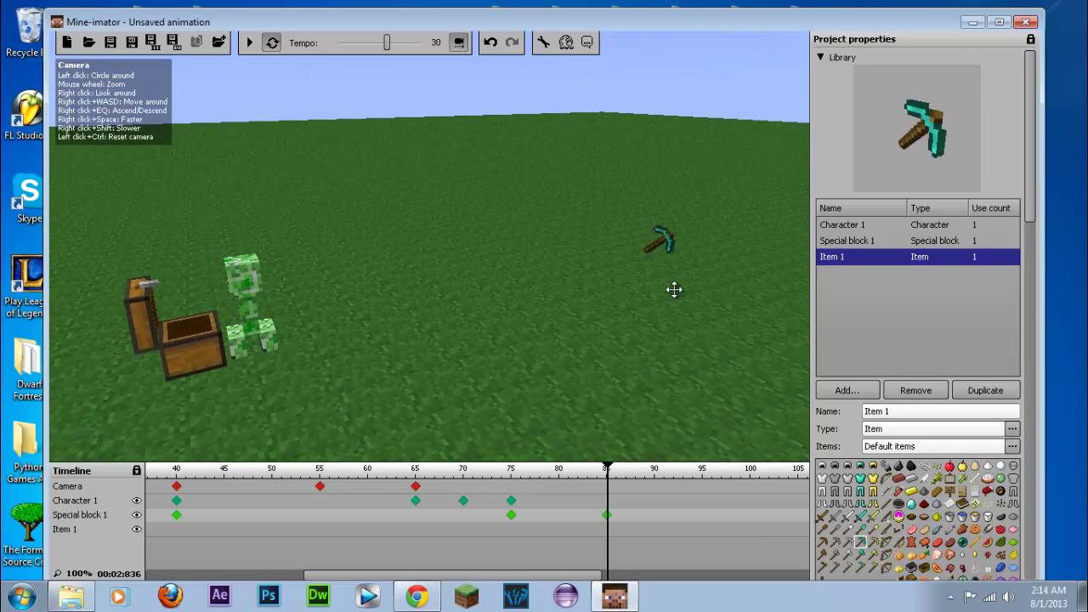
{"action": "mouse_move", "coordinate": [666, 238]}
{"action": "right_mouse_down"}
{"action": "mouse_move", "coordinate": [632, 246]}
{"action": "mouse_move", "coordinate": [681, 246]}
{"action": "right_mouse_up"}
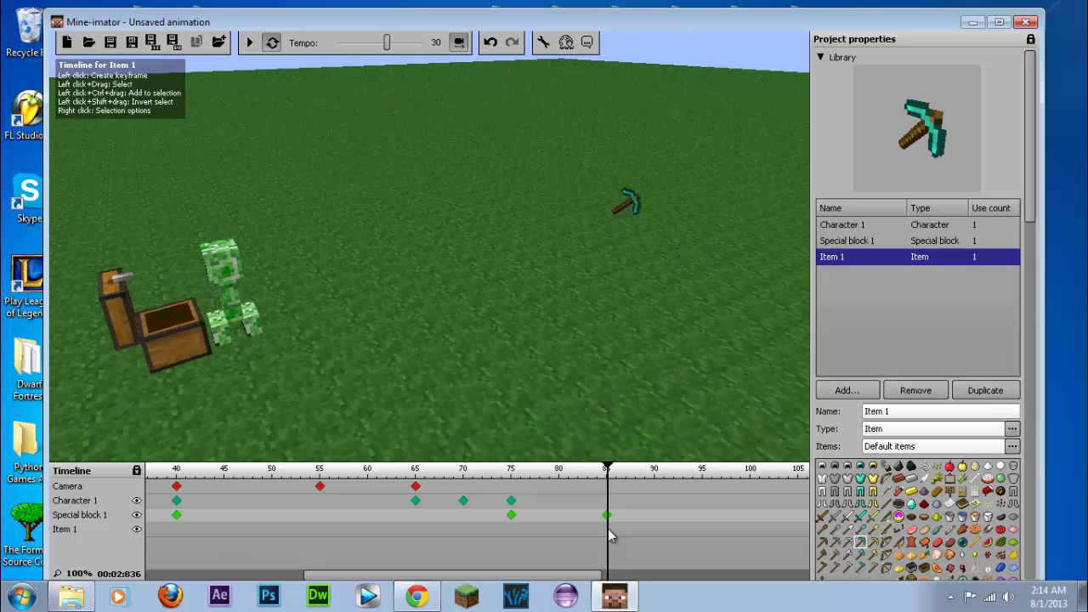
Create an Item 1 keyframe at frame 0 and set the pickaxe's scale to x0.01.
{"action": "left_click_drag", "start_coordinate": [575, 576], "coordinate": [355, 570]}
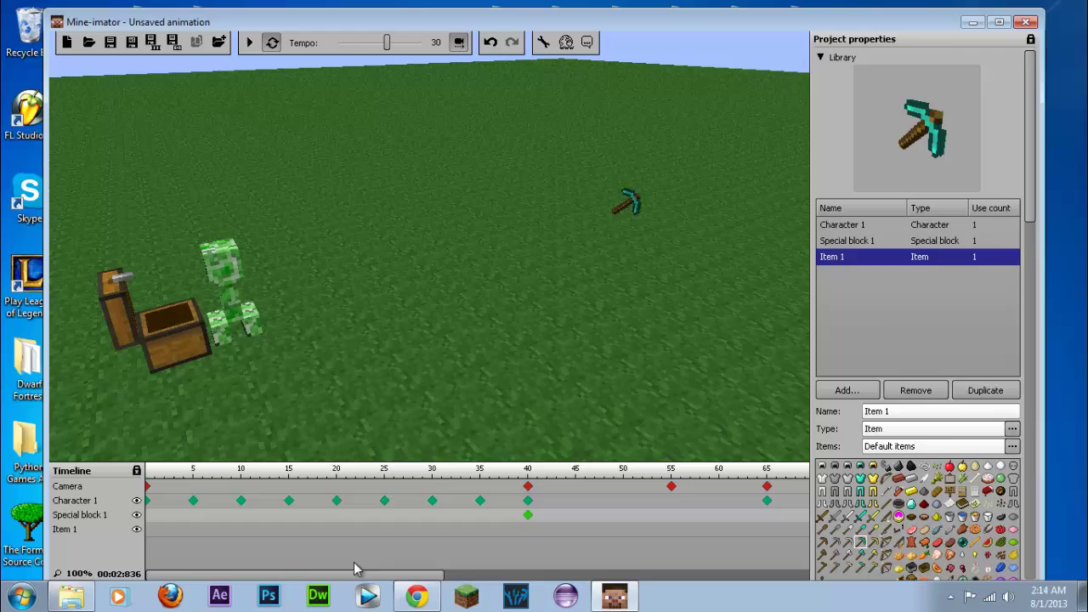
{"action": "left_click", "coordinate": [145, 528]}
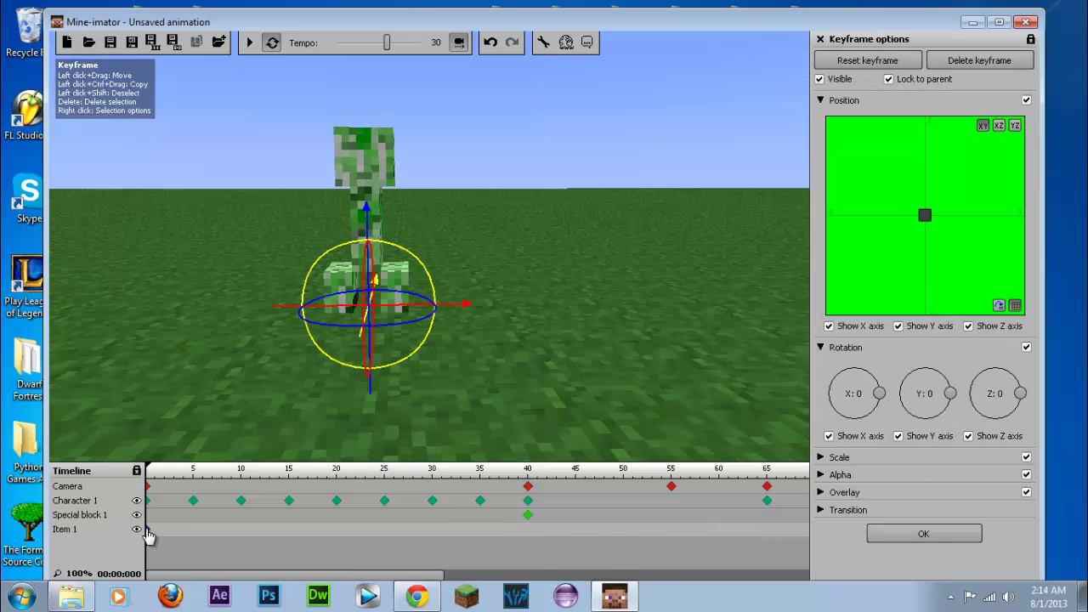
{"action": "right_click_drag", "start_coordinate": [499, 376], "coordinate": [116, 95]}
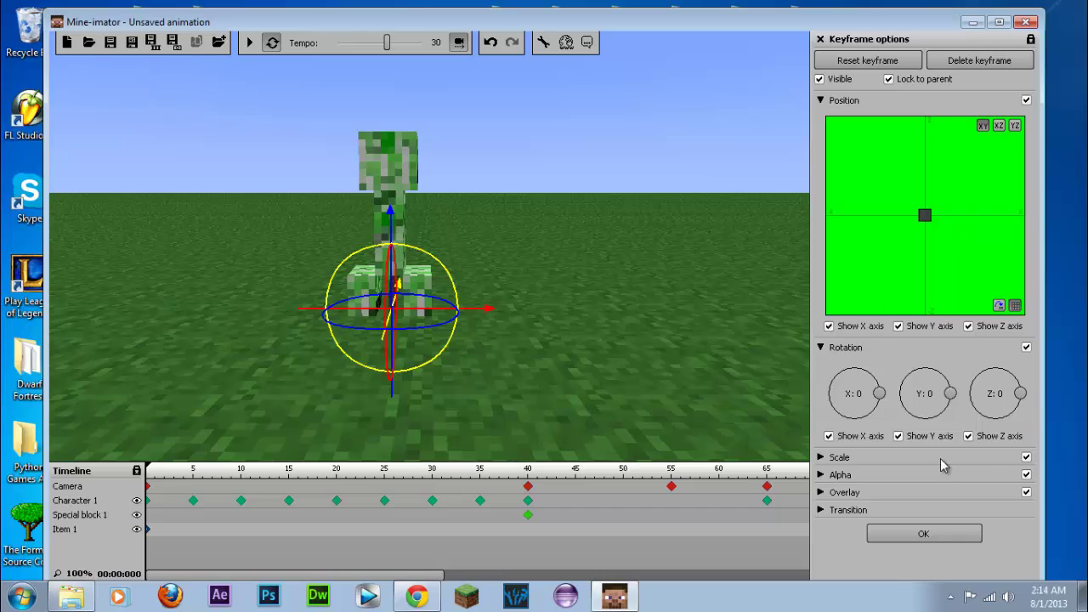
{"action": "left_click", "coordinate": [819, 460]}
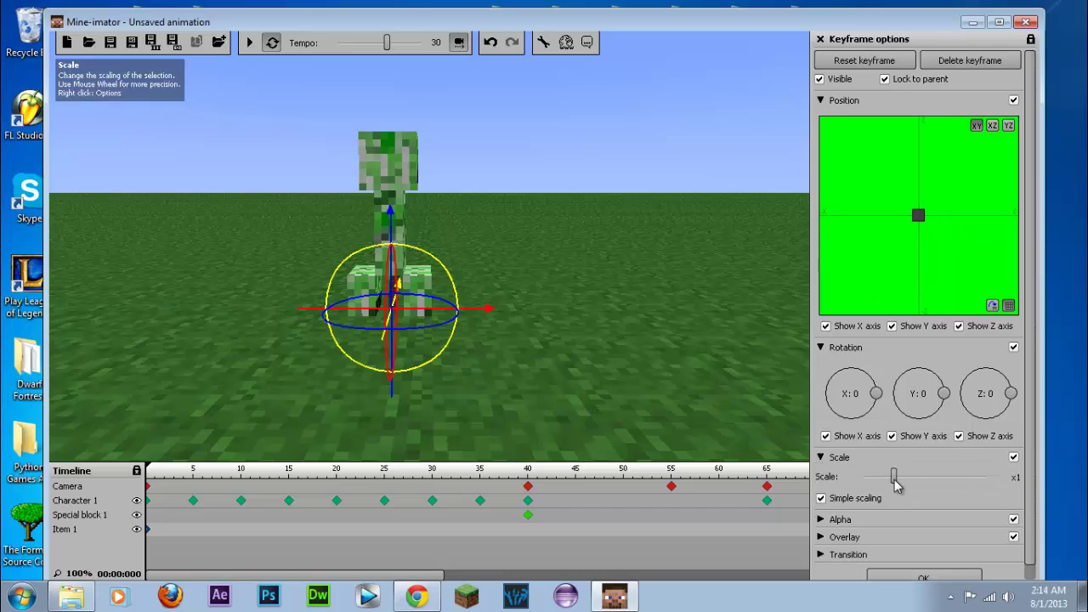
{"action": "left_click_drag", "start_coordinate": [894, 477], "coordinate": [856, 483]}
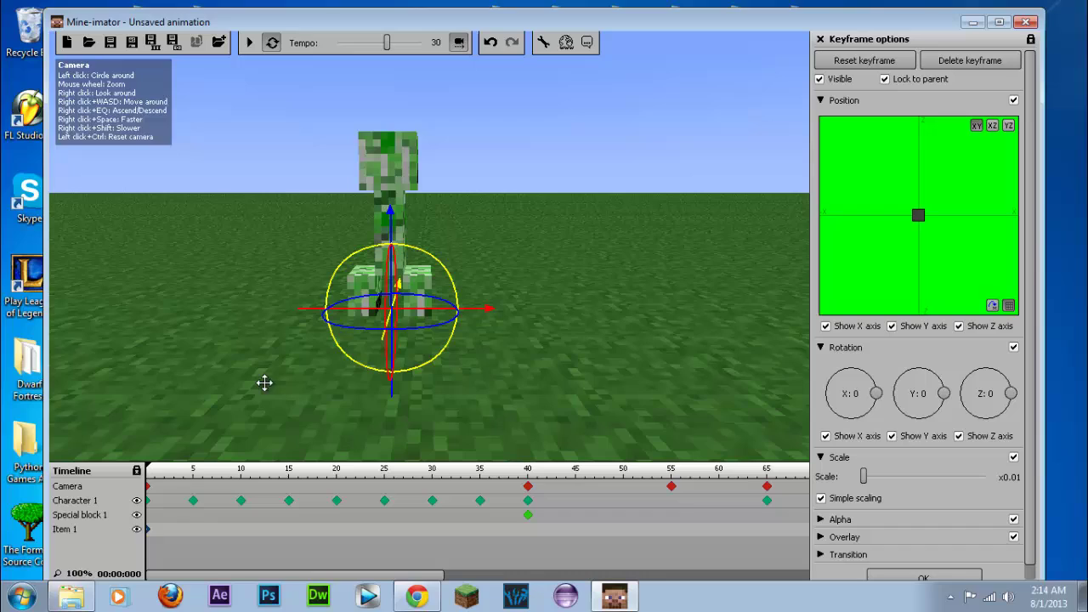
Move the pickaxe along its X axis to the creeper's feet, scrubbing the timeline forward to about frame 41.
{"action": "mouse_move", "coordinate": [149, 472]}
{"action": "left_mouse_down"}
{"action": "mouse_move", "coordinate": [595, 477]}
{"action": "mouse_move", "coordinate": [359, 476]}
{"action": "left_mouse_up"}
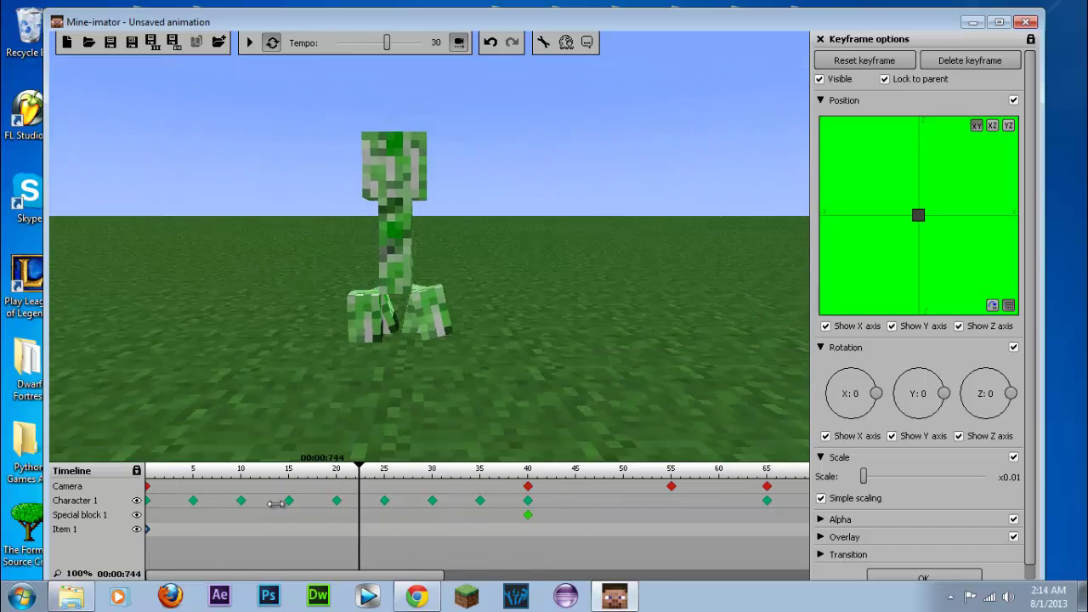
{"action": "left_click_drag", "start_coordinate": [275, 504], "coordinate": [194, 502]}
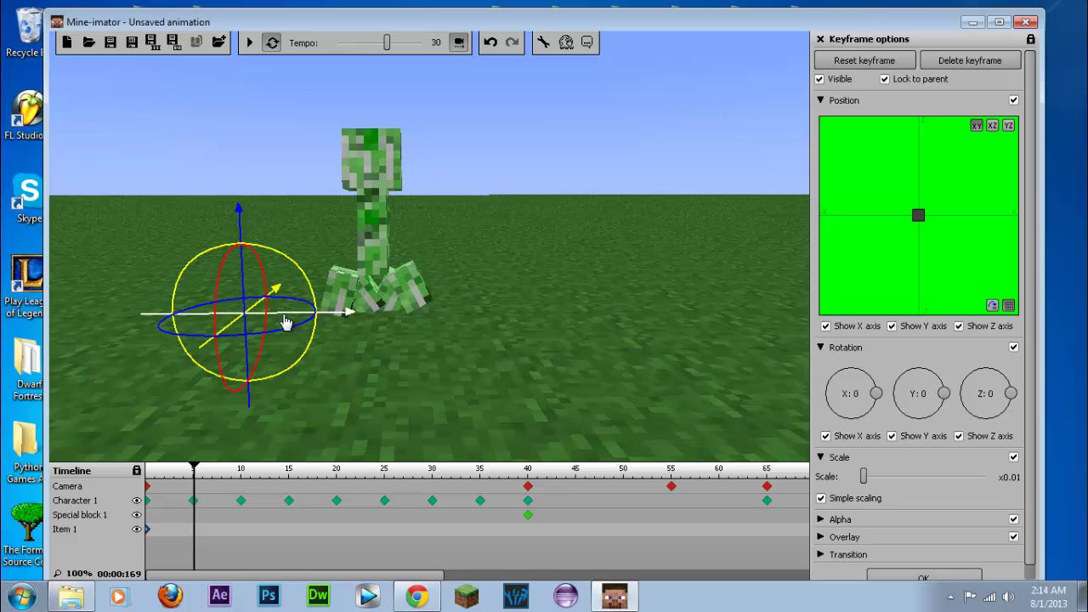
{"action": "left_click_drag", "start_coordinate": [286, 323], "coordinate": [494, 320]}
{"action": "left_click_drag", "start_coordinate": [744, 320], "coordinate": [733, 320]}
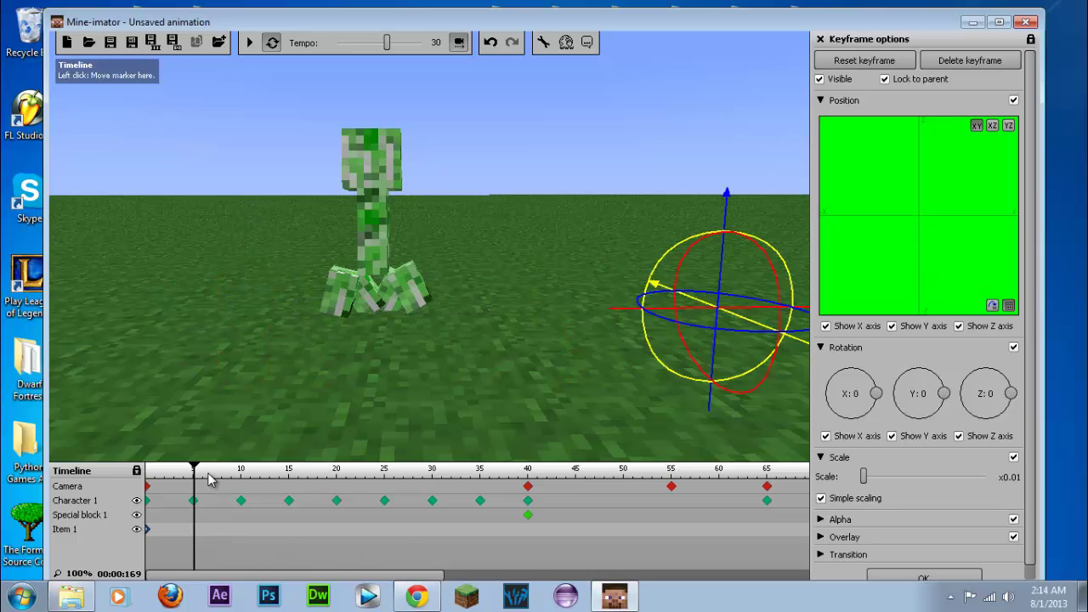
{"action": "left_click_drag", "start_coordinate": [206, 460], "coordinate": [412, 472]}
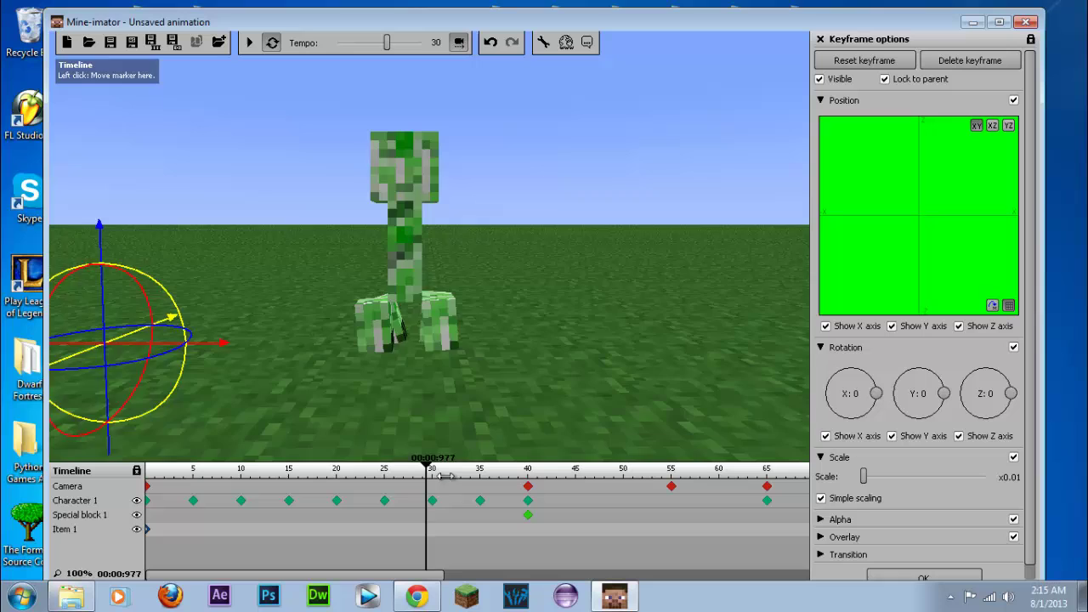
{"action": "left_click_drag", "start_coordinate": [447, 476], "coordinate": [399, 481]}
{"action": "left_click_drag", "start_coordinate": [239, 344], "coordinate": [782, 340]}
{"action": "left_click_drag", "start_coordinate": [399, 466], "coordinate": [538, 462]}
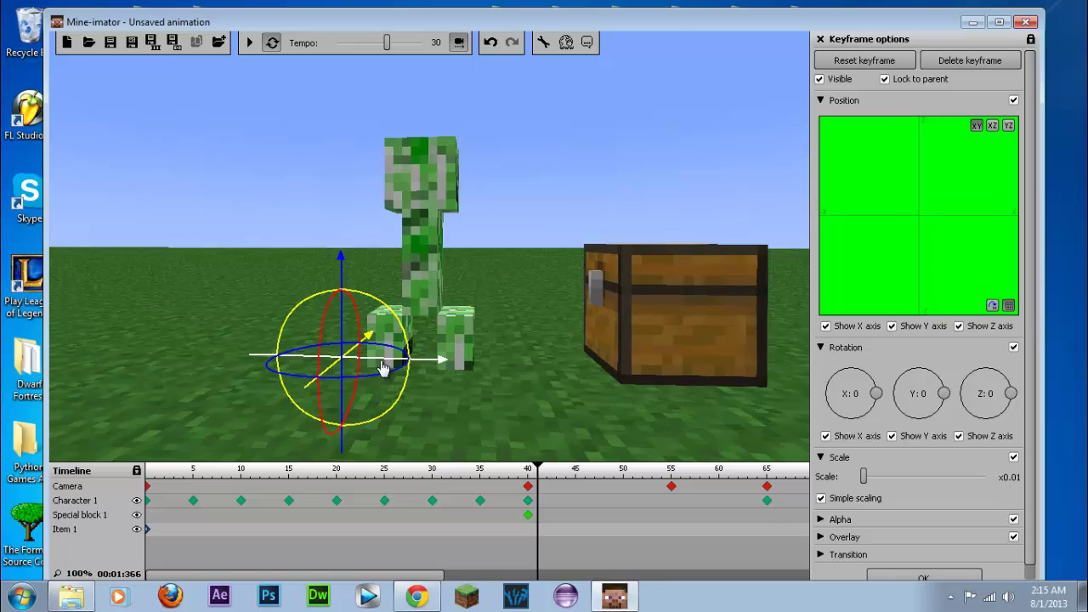
{"action": "left_click_drag", "start_coordinate": [471, 337], "coordinate": [473, 337]}
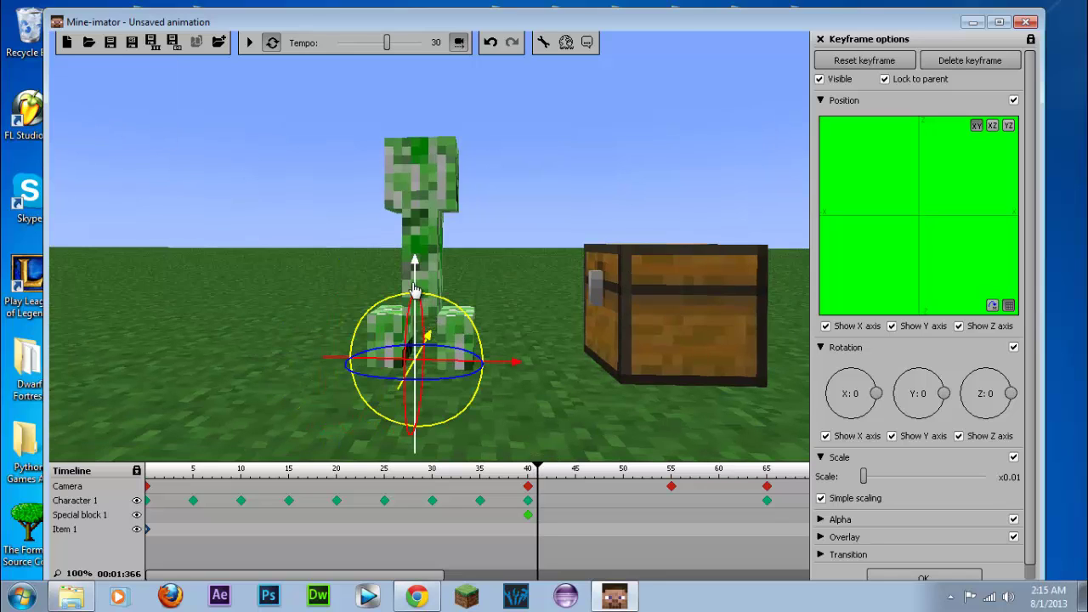
Raise the pickaxe to the creeper's body height and shift it along its Y axis.
{"action": "left_click_drag", "start_coordinate": [654, 207], "coordinate": [105, 97]}
{"action": "right_click_drag", "start_coordinate": [105, 97], "coordinate": [254, 93]}
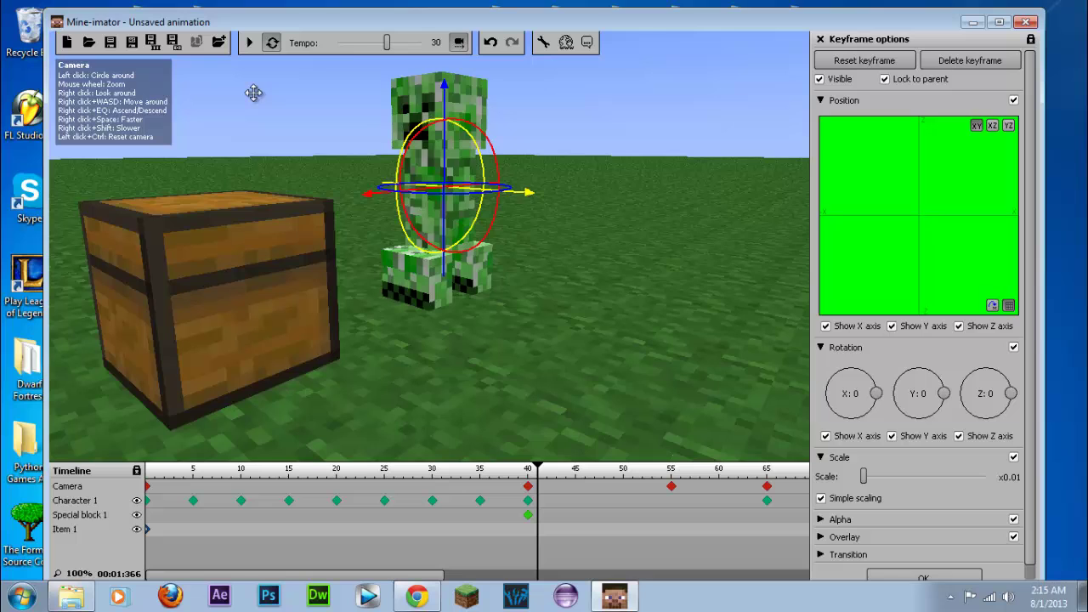
{"action": "left_click_drag", "start_coordinate": [535, 191], "coordinate": [574, 208]}
{"action": "left_click_drag", "start_coordinate": [127, 95], "coordinate": [115, 95]}
{"action": "mouse_move", "coordinate": [114, 95]}
{"action": "right_mouse_down"}
{"action": "mouse_move", "coordinate": [98, 100]}
{"action": "mouse_move", "coordinate": [127, 94]}
{"action": "right_mouse_up"}
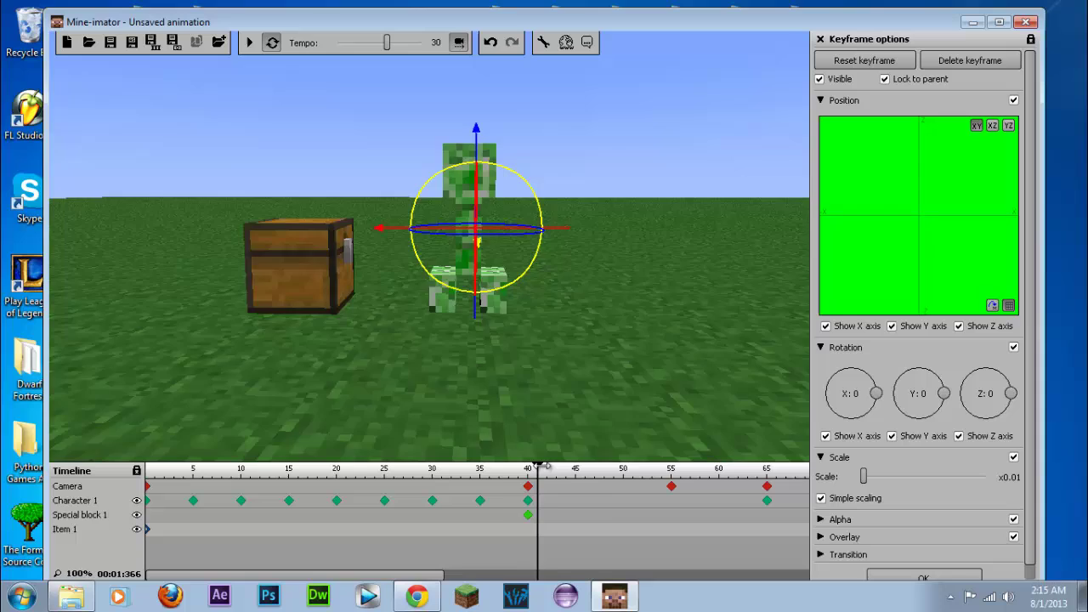
Scrub the timeline to frame 85 and move the pickaxe along its X axis to the creeper beside the open chest.
{"action": "left_click_drag", "start_coordinate": [539, 466], "coordinate": [744, 477]}
{"action": "left_click_drag", "start_coordinate": [418, 575], "coordinate": [579, 576]}
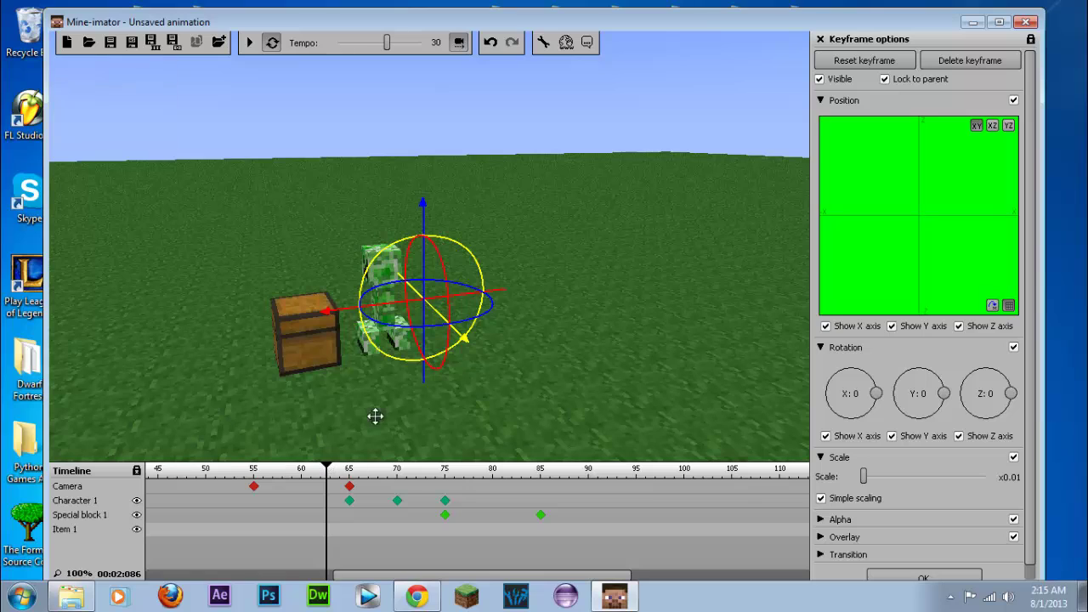
{"action": "left_click_drag", "start_coordinate": [328, 466], "coordinate": [535, 478]}
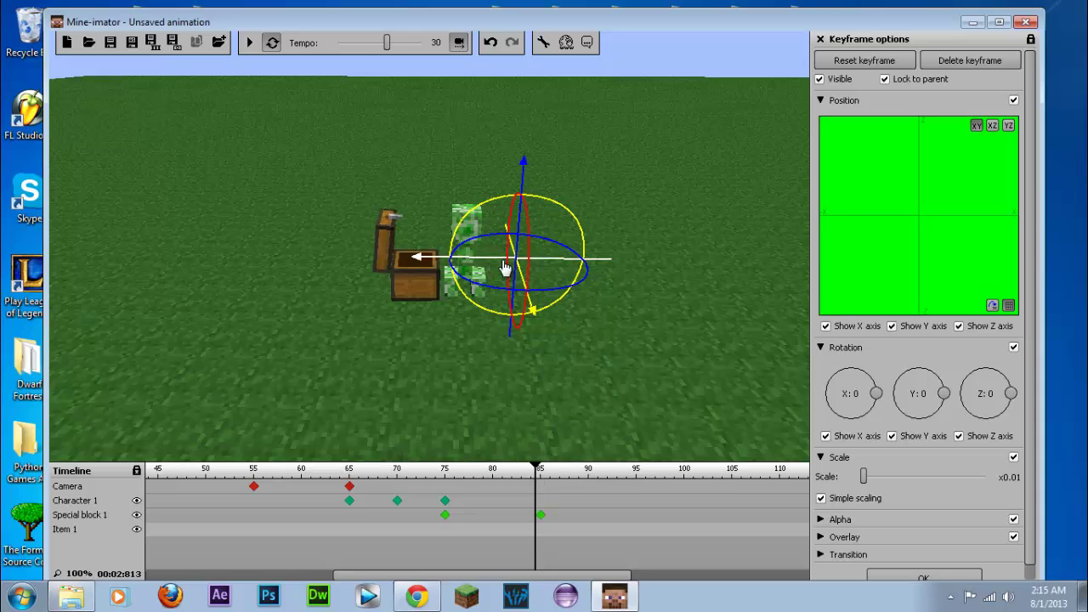
{"action": "left_click_drag", "start_coordinate": [505, 261], "coordinate": [451, 263]}
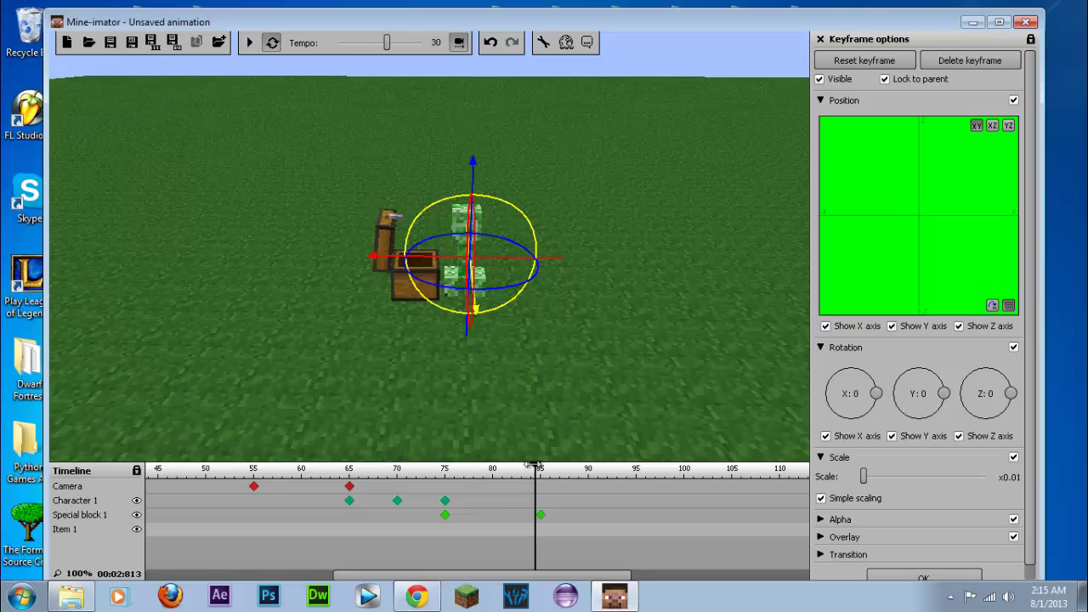
{"action": "left_click_drag", "start_coordinate": [525, 460], "coordinate": [540, 499]}
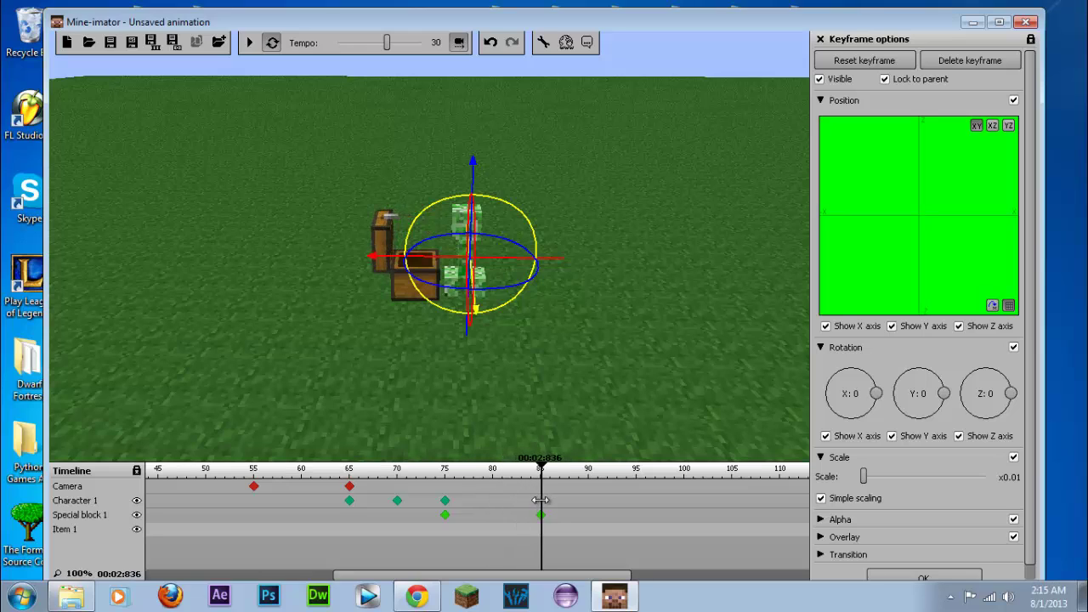
Create an Item 1 keyframe at frame 85, move the timeline marker to frame 90, and set the pickaxe's scale to x0.96.
{"action": "left_click", "coordinate": [542, 528]}
{"action": "left_click_drag", "start_coordinate": [540, 467], "coordinate": [583, 472]}
{"action": "mouse_move", "coordinate": [110, 91]}
{"action": "left_mouse_down"}
{"action": "mouse_move", "coordinate": [82, 95]}
{"action": "mouse_move", "coordinate": [113, 95]}
{"action": "left_mouse_up"}
{"action": "mouse_move", "coordinate": [113, 95]}
{"action": "right_mouse_down"}
{"action": "mouse_move", "coordinate": [138, 97]}
{"action": "mouse_move", "coordinate": [115, 96]}
{"action": "right_mouse_up"}
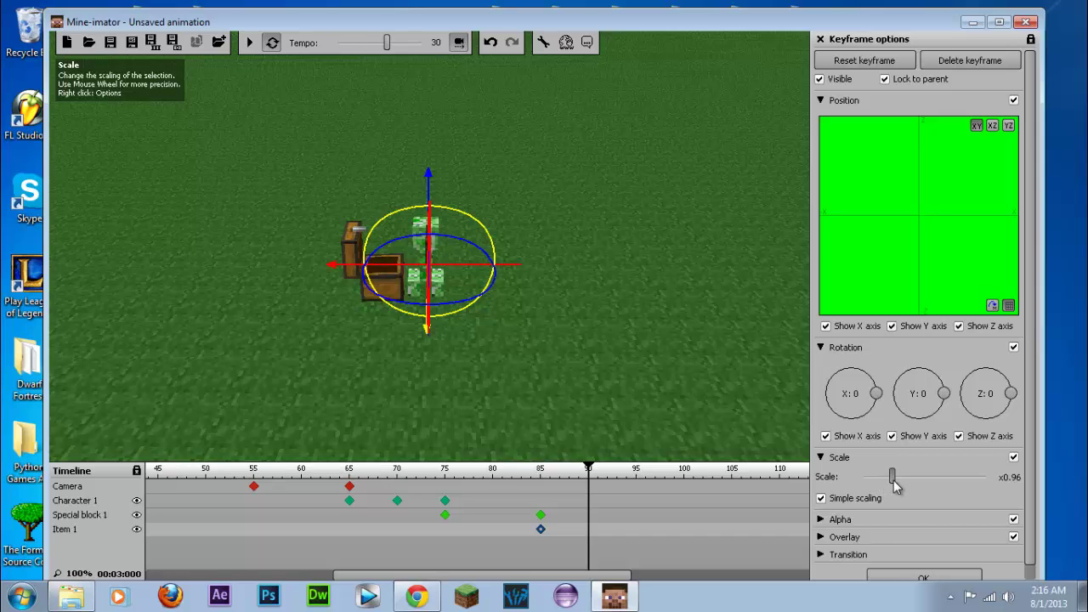
Rotate the pickaxe to about Z -95 and position it between the creeper and the open chest.
{"action": "right_click_drag", "start_coordinate": [122, 93], "coordinate": [1, 172]}
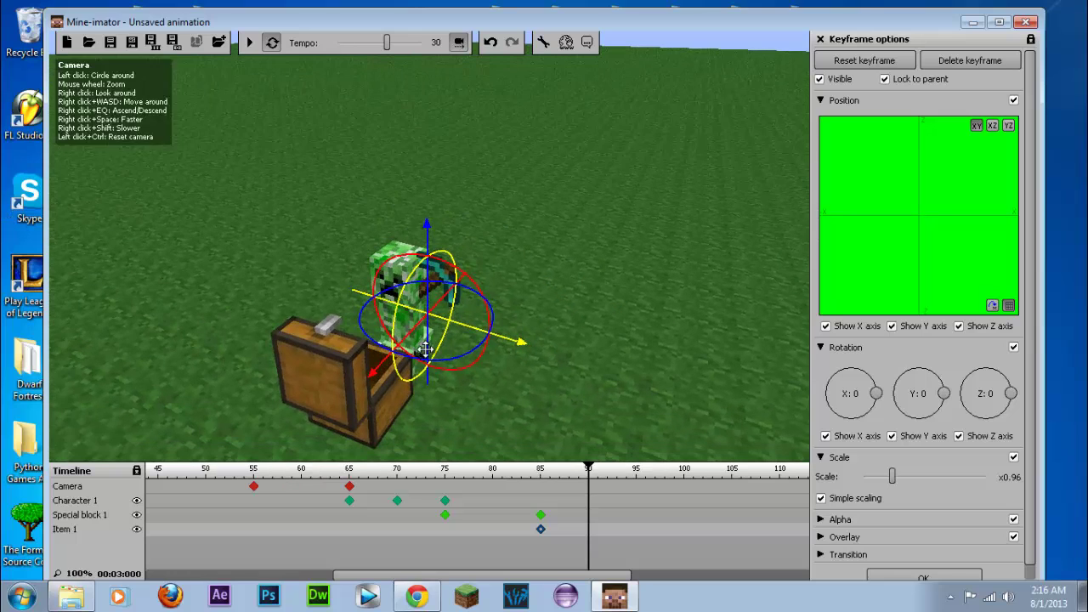
{"action": "left_click_drag", "start_coordinate": [468, 359], "coordinate": [454, 362]}
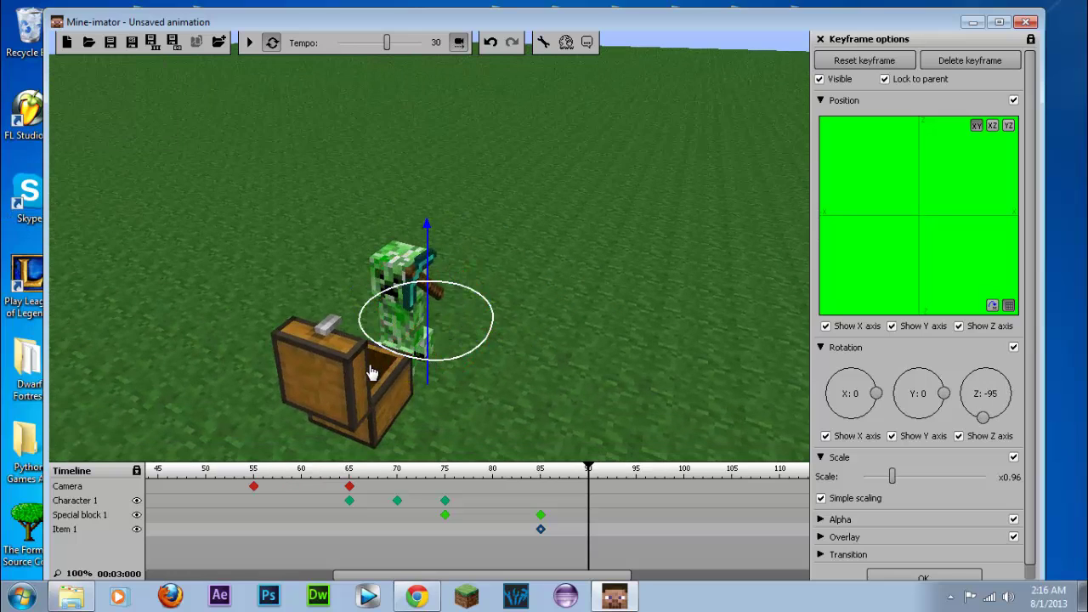
{"action": "left_click_drag", "start_coordinate": [424, 307], "coordinate": [431, 319]}
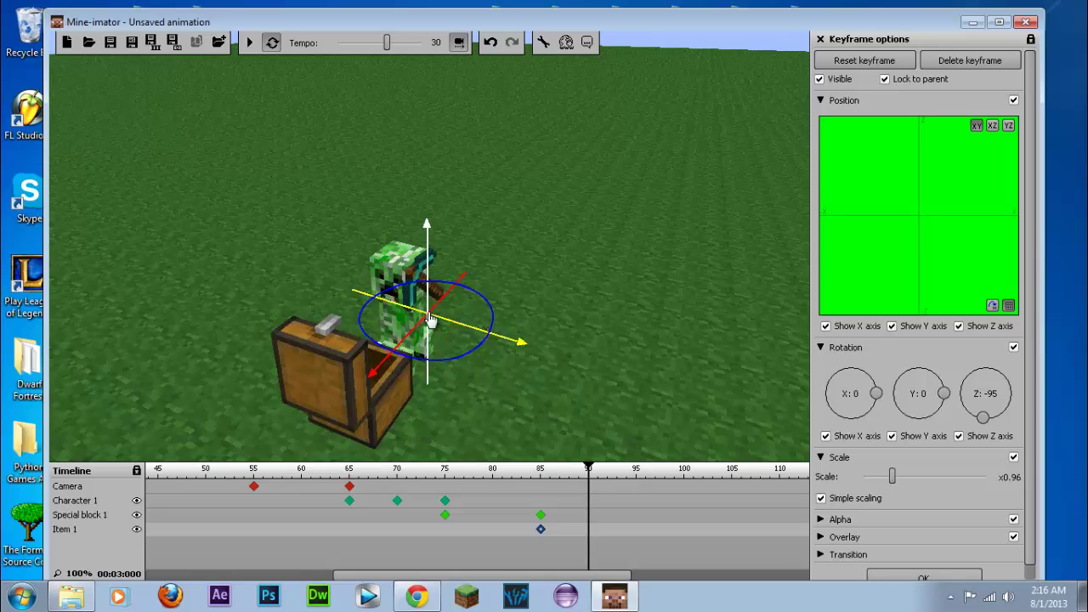
{"action": "left_click_drag", "start_coordinate": [542, 328], "coordinate": [114, 95]}
{"action": "right_click_drag", "start_coordinate": [113, 95], "coordinate": [162, 93]}
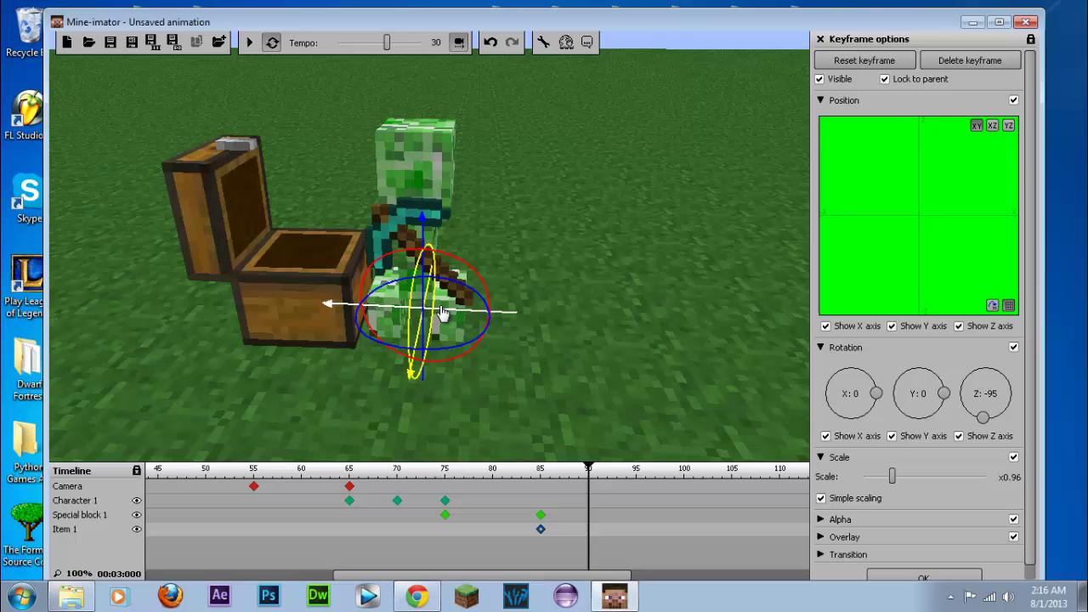
{"action": "left_click_drag", "start_coordinate": [424, 309], "coordinate": [367, 237]}
{"action": "left_click_drag", "start_coordinate": [162, 102], "coordinate": [106, 94]}
{"action": "mouse_move", "coordinate": [106, 95]}
{"action": "right_mouse_down"}
{"action": "mouse_move", "coordinate": [141, 94]}
{"action": "mouse_move", "coordinate": [114, 97]}
{"action": "right_mouse_up"}
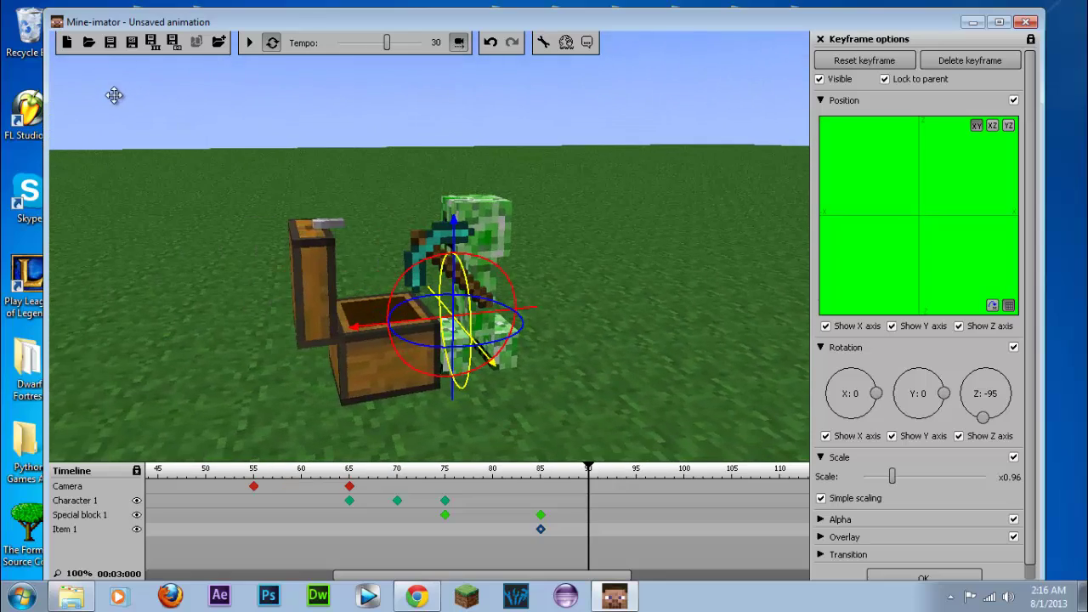
Create an Item 1 keyframe at frame 90 and scrub the timeline back through frame 75 to frame 85.
{"action": "left_click", "coordinate": [589, 530]}
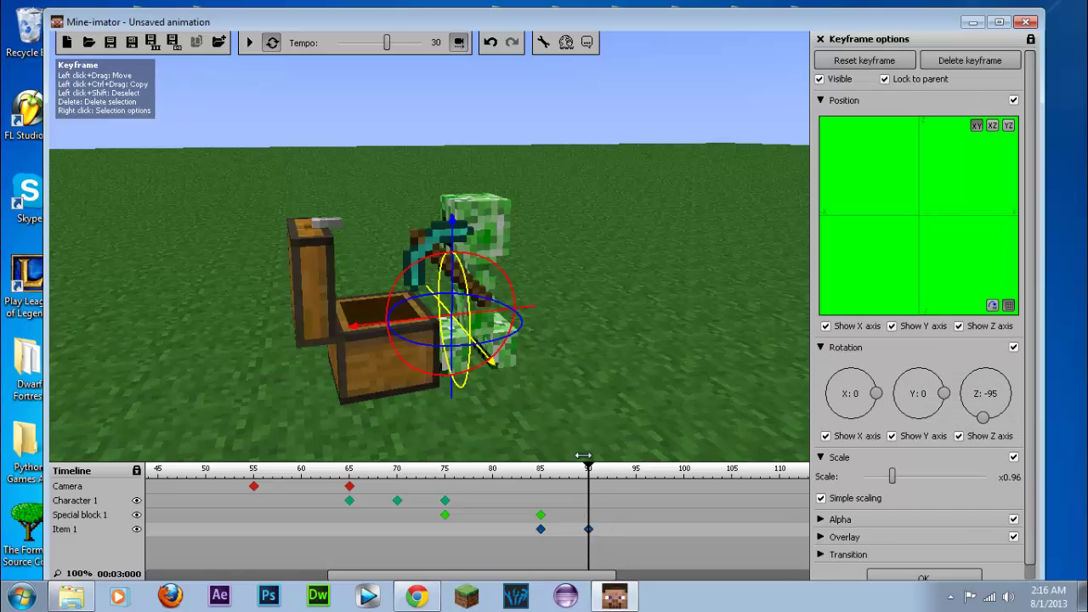
{"action": "left_click_drag", "start_coordinate": [577, 463], "coordinate": [439, 473]}
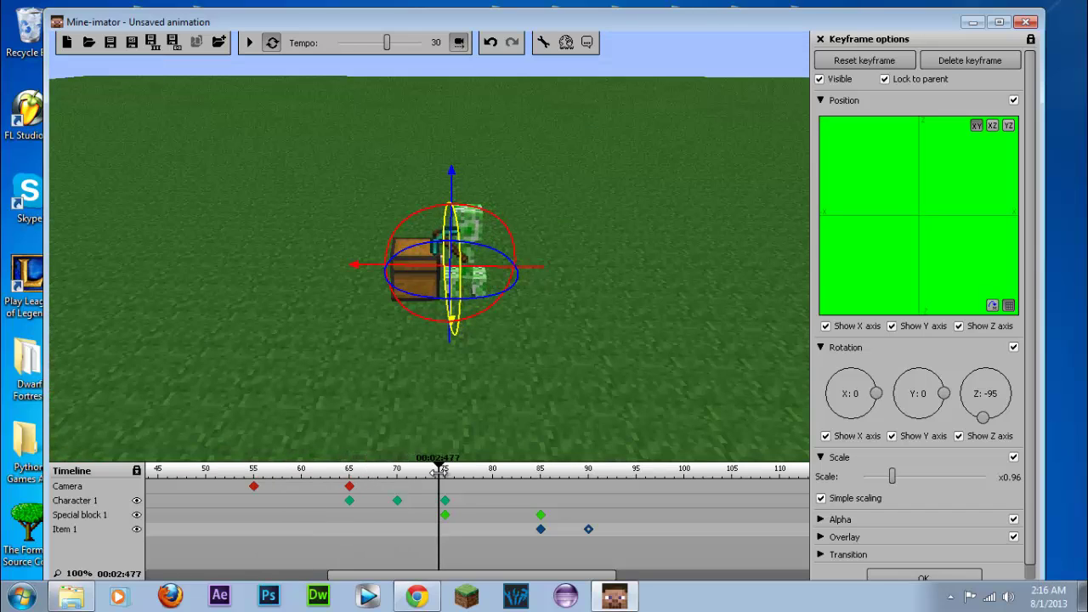
{"action": "left_click_drag", "start_coordinate": [619, 496], "coordinate": [543, 528]}
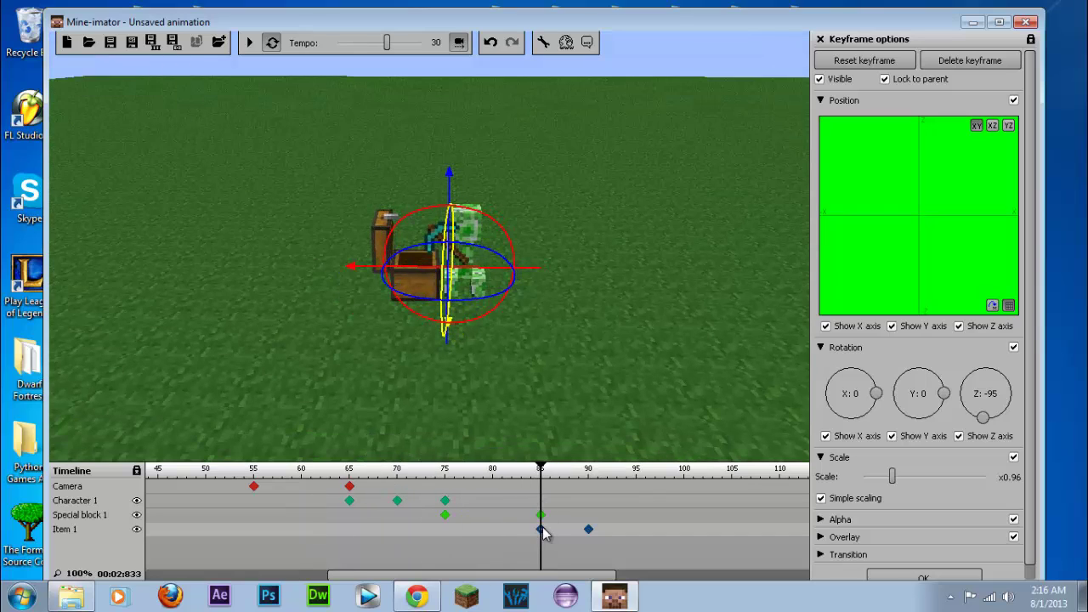
Reset and delete the Item 1 keyframe at frame 85.
{"action": "right_click", "coordinate": [541, 528]}
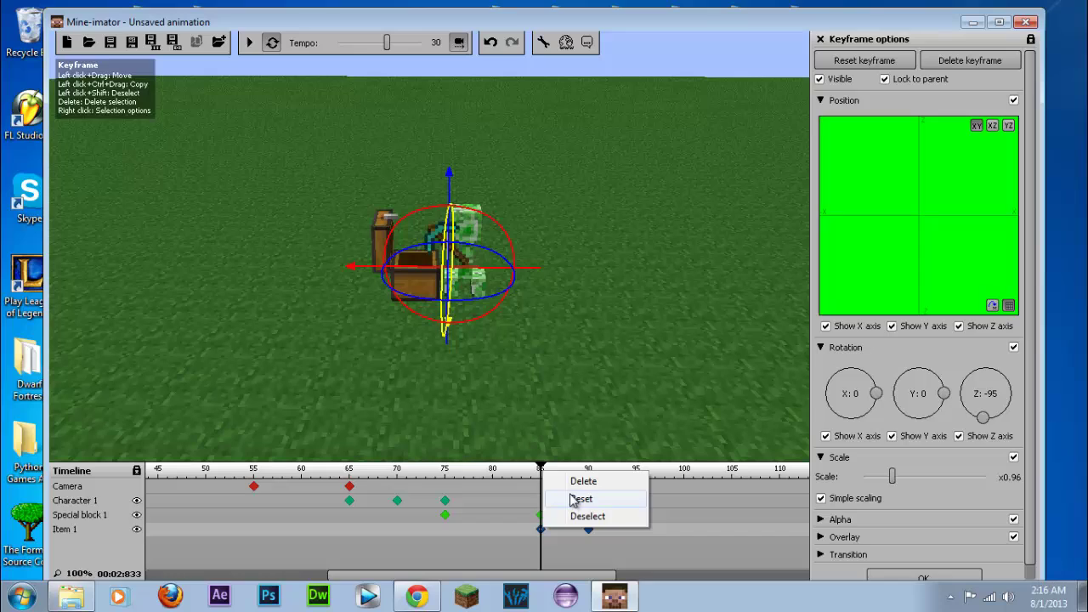
{"action": "left_click", "coordinate": [573, 499]}
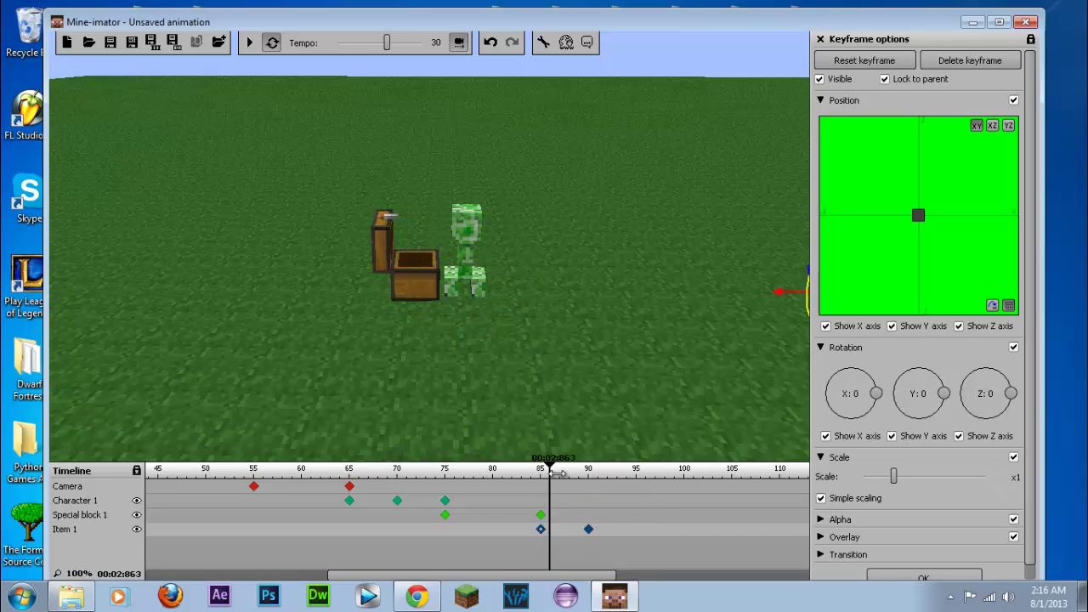
{"action": "left_click_drag", "start_coordinate": [557, 474], "coordinate": [539, 497]}
{"action": "right_click", "coordinate": [541, 529]}
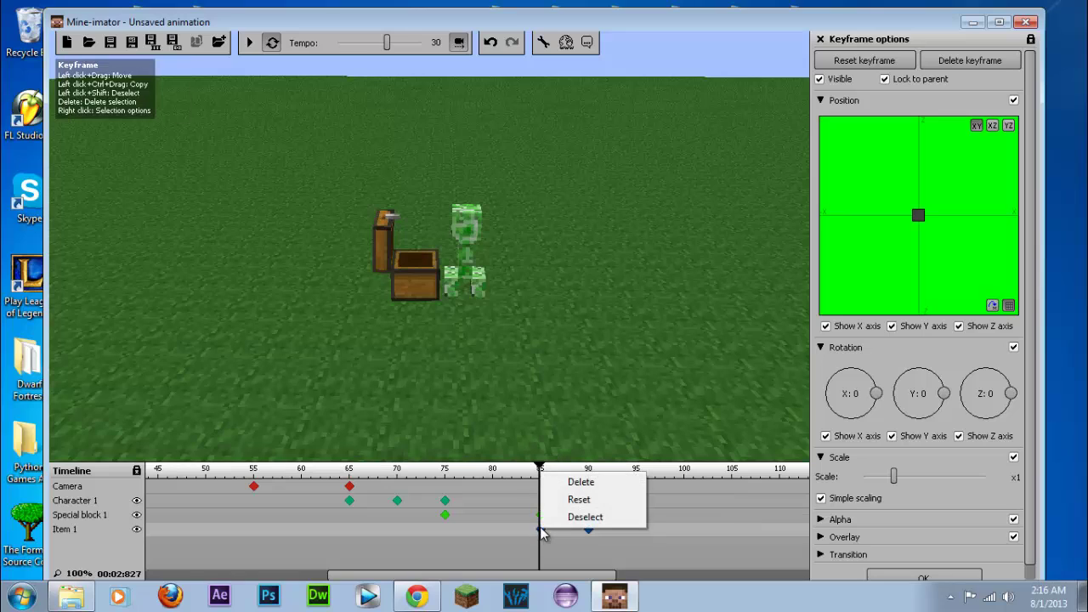
{"action": "left_click", "coordinate": [574, 494]}
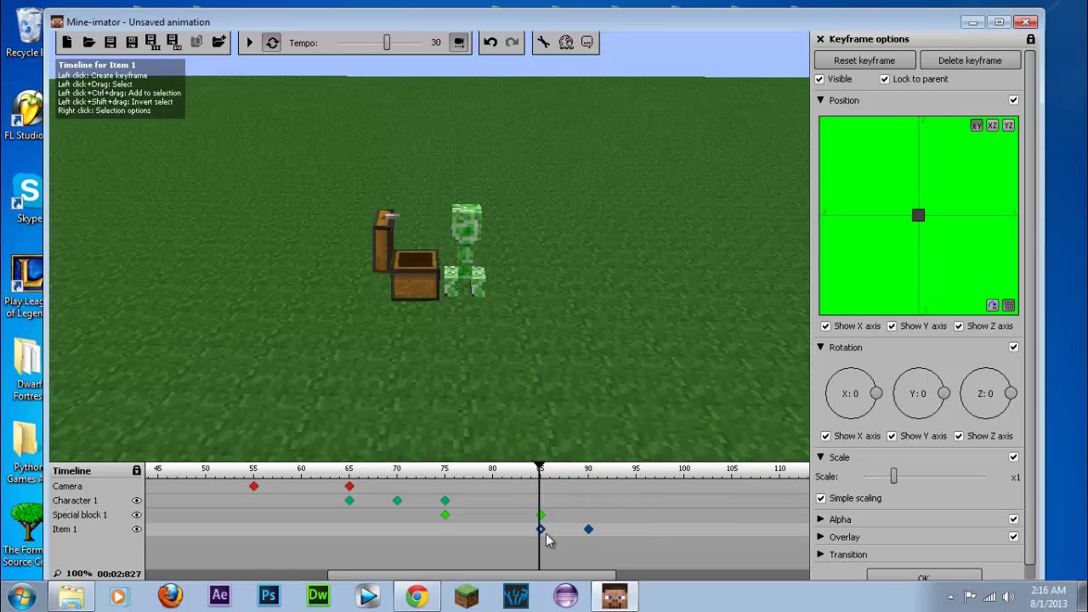
{"action": "right_click", "coordinate": [541, 529]}
{"action": "left_click", "coordinate": [554, 487]}
{"action": "left_click", "coordinate": [557, 483]}
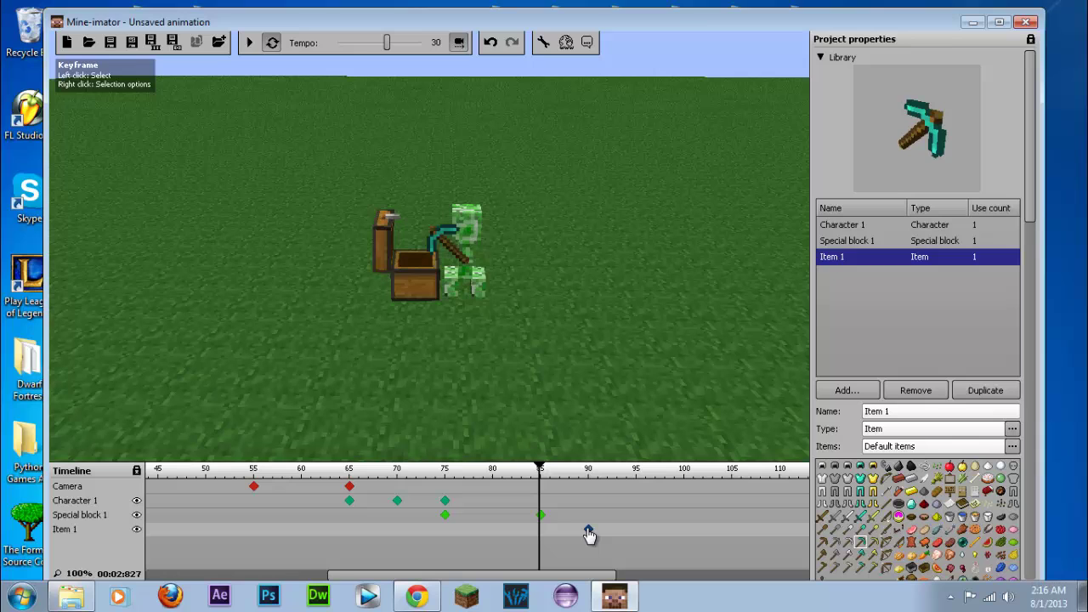
Create a new Item 1 keyframe at frame 85 and set the pickaxe's scale to x0.01.
{"action": "mouse_move", "coordinate": [544, 465]}
{"action": "left_mouse_down"}
{"action": "mouse_move", "coordinate": [136, 469]}
{"action": "mouse_move", "coordinate": [516, 500]}
{"action": "mouse_move", "coordinate": [537, 534]}
{"action": "left_mouse_up"}
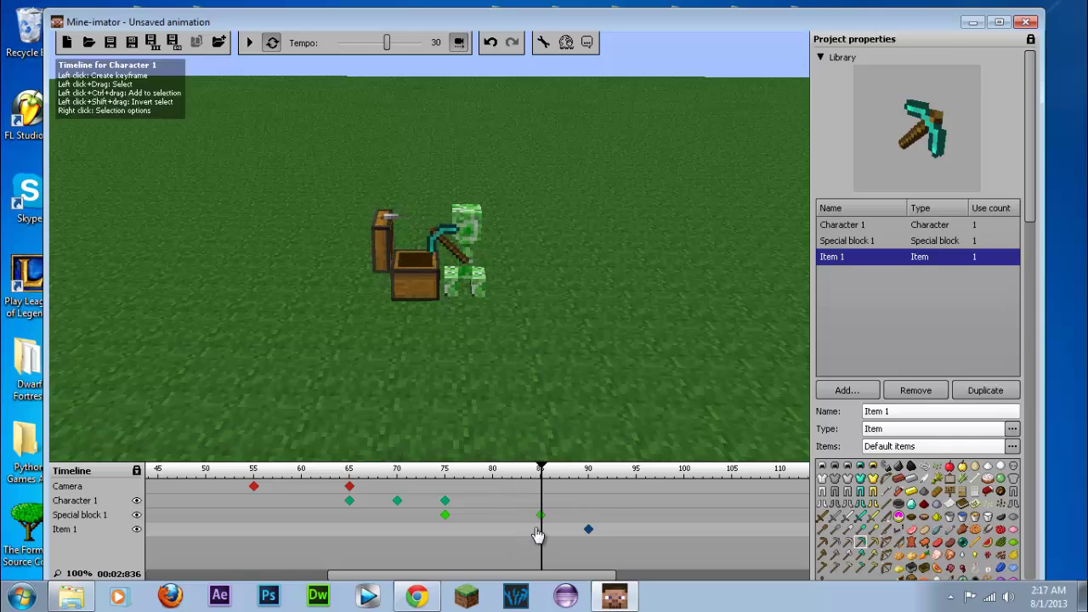
{"action": "left_click", "coordinate": [541, 534]}
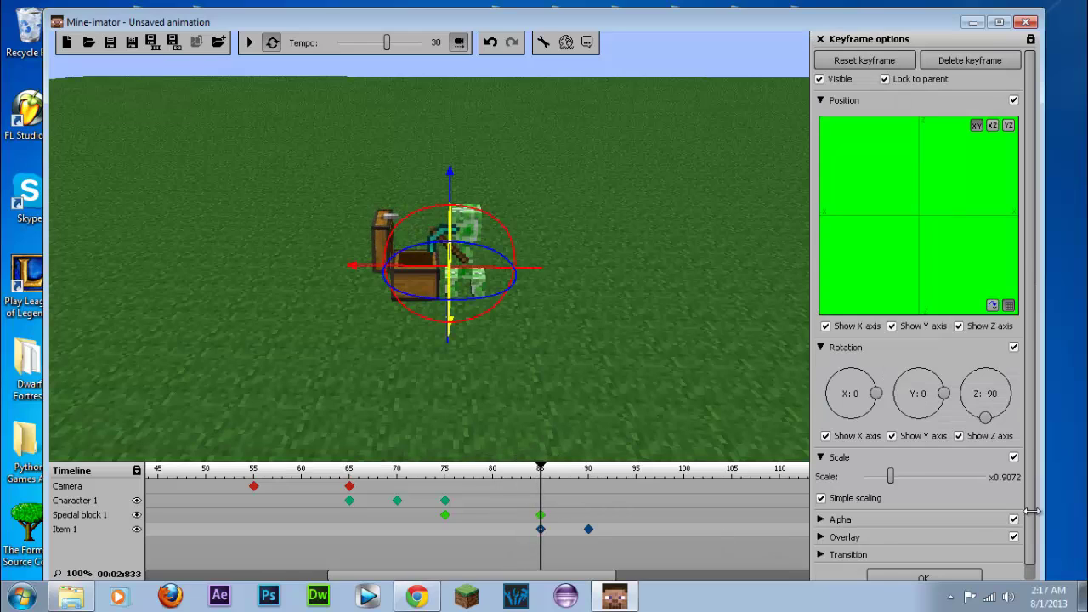
{"action": "left_click_drag", "start_coordinate": [890, 479], "coordinate": [848, 492]}
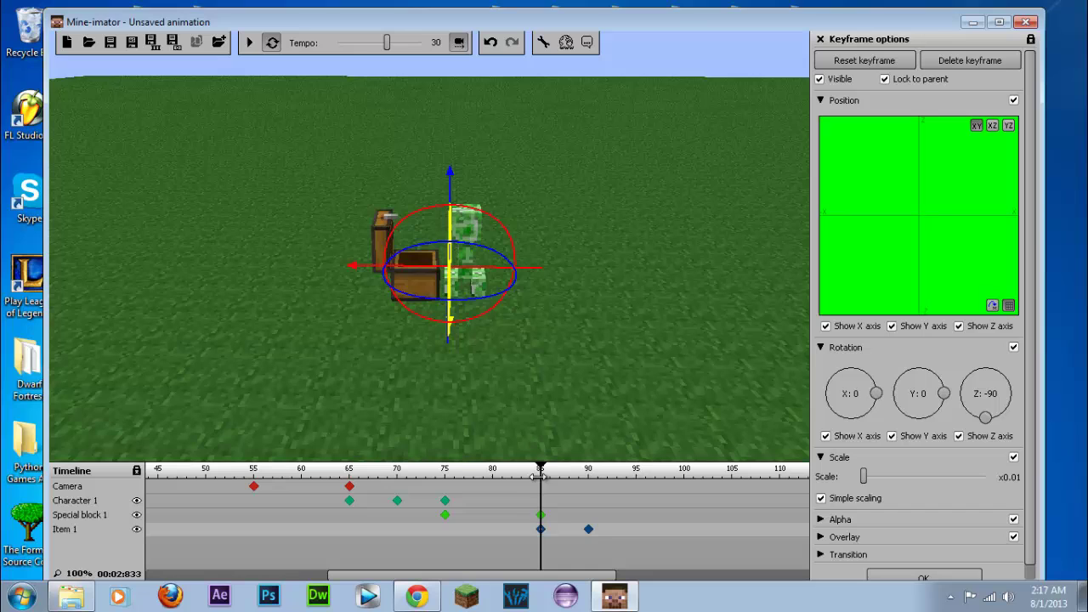
Create a Special block 1 keyframe at frame 95 and rotate the chest's Top part to X 0 to close the lid.
{"action": "left_click_drag", "start_coordinate": [539, 476], "coordinate": [616, 508]}
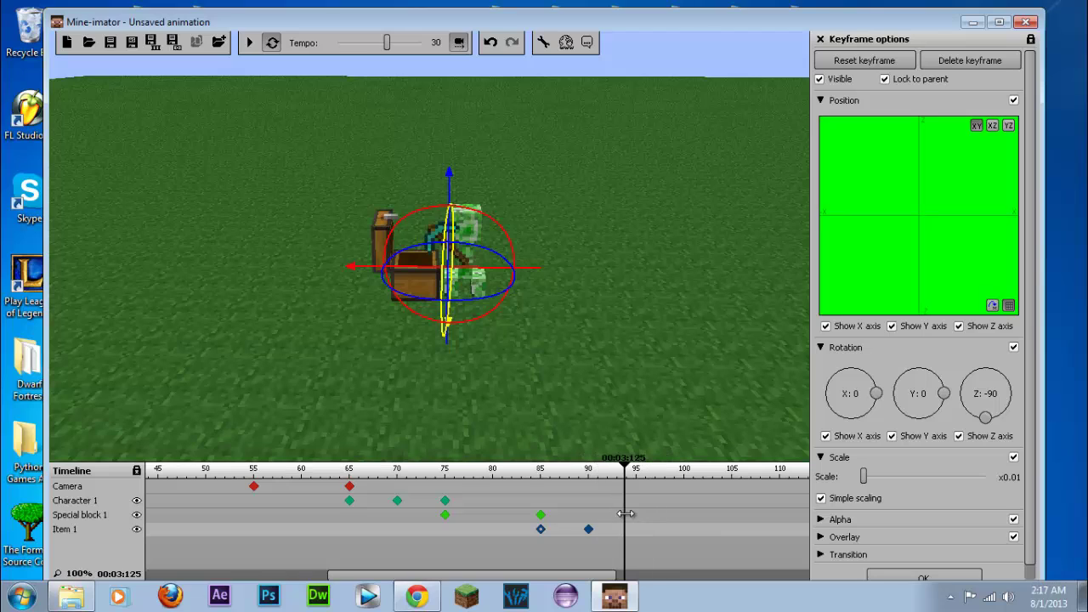
{"action": "left_click_drag", "start_coordinate": [636, 511], "coordinate": [634, 514]}
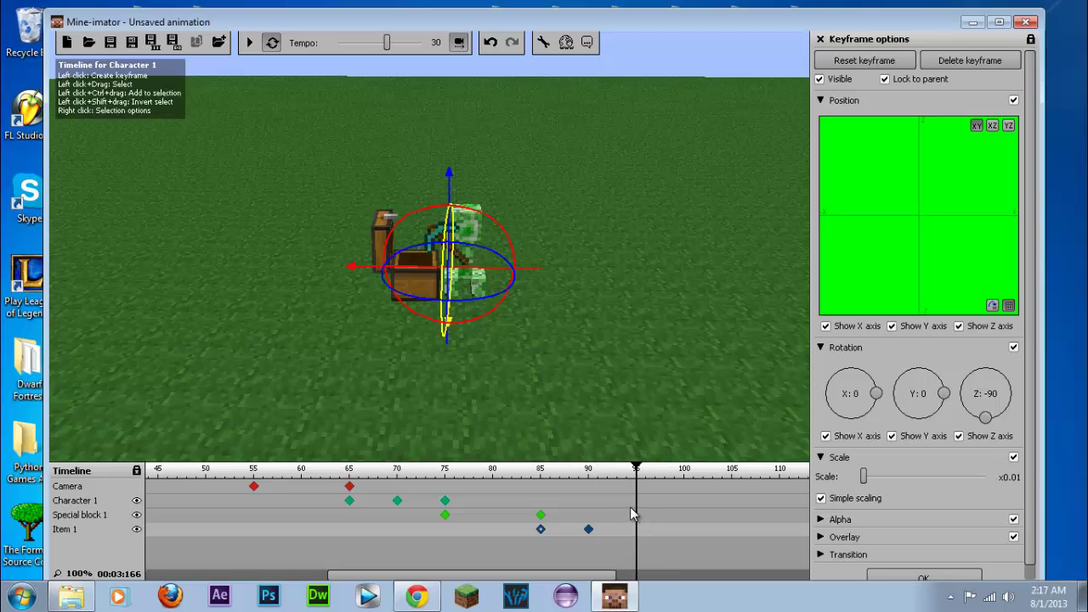
{"action": "left_click", "coordinate": [635, 514]}
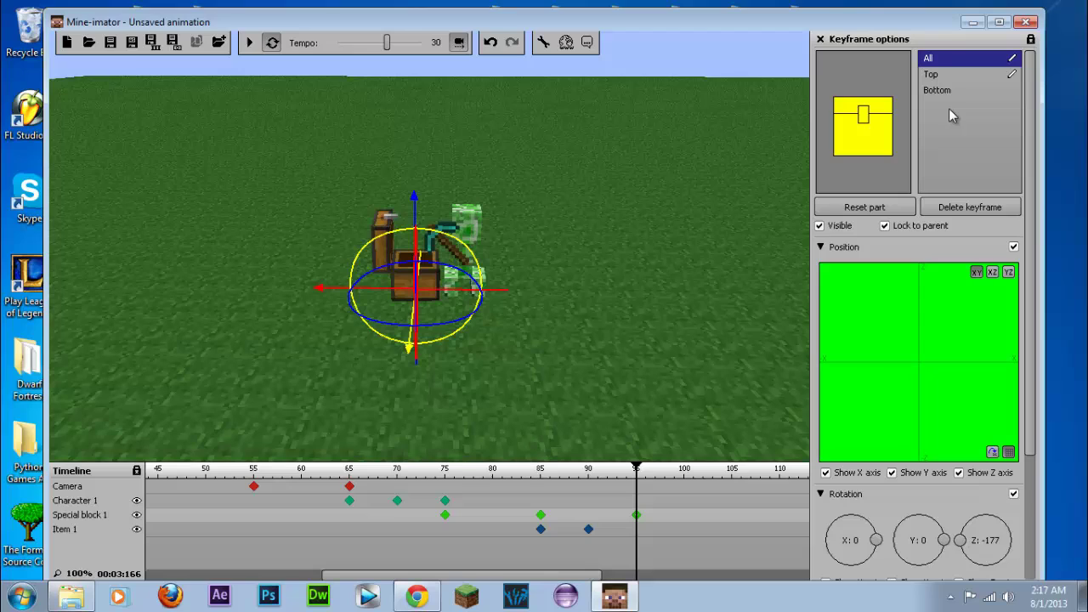
{"action": "left_click", "coordinate": [870, 110]}
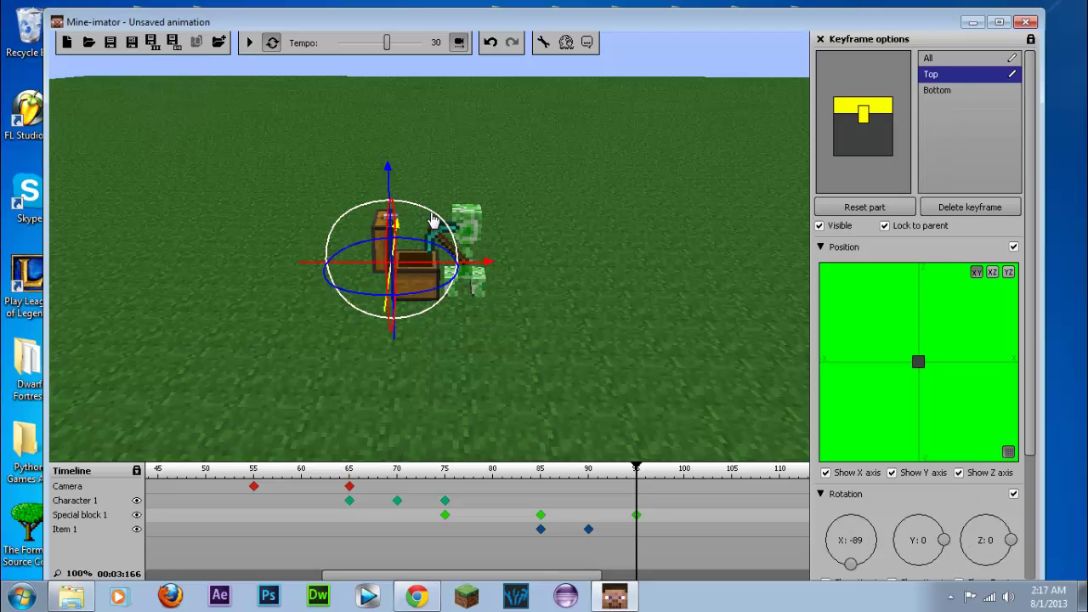
{"action": "left_click_drag", "start_coordinate": [437, 223], "coordinate": [481, 267]}
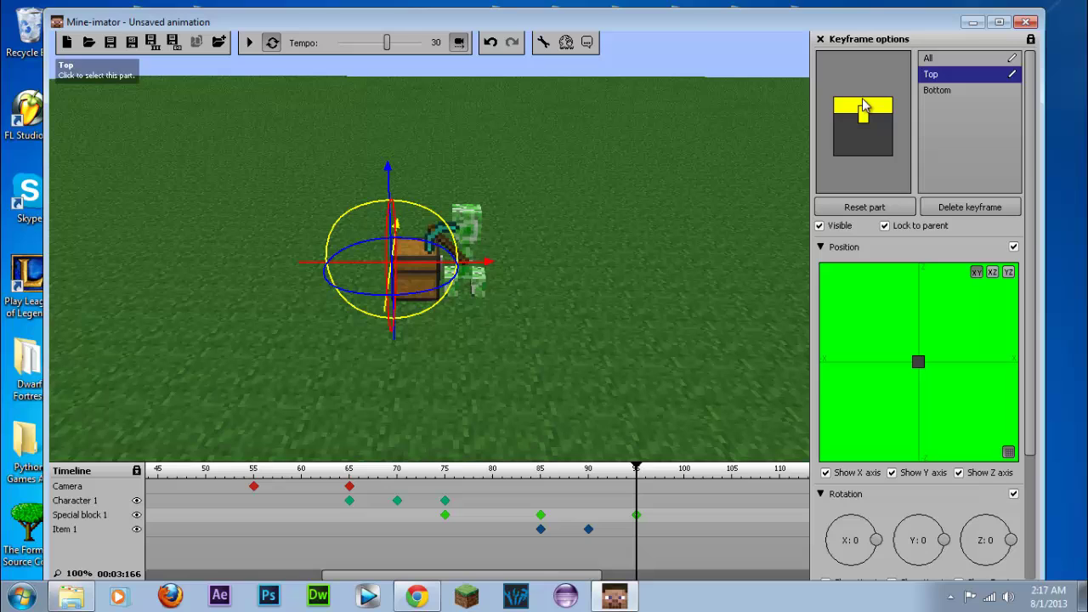
Play the animation to check the whole sequence.
{"action": "left_click", "coordinate": [256, 52]}
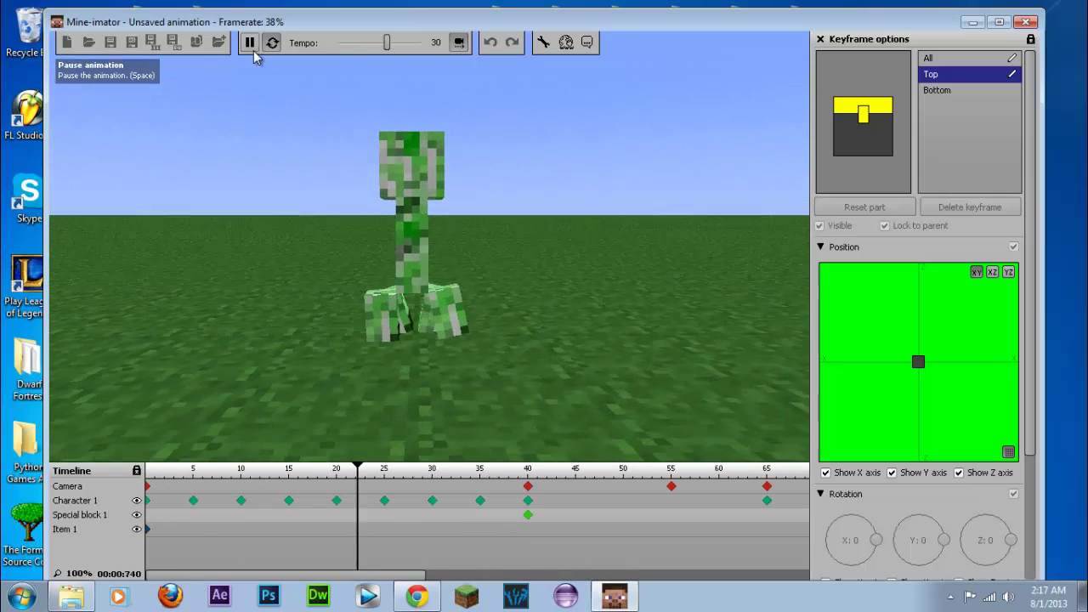
Pause the animation and inspect the options of the Special block 1 keyframe at frame 95.
{"action": "left_click", "coordinate": [250, 43]}
{"action": "left_click_drag", "start_coordinate": [377, 575], "coordinate": [643, 587]}
{"action": "left_click", "coordinate": [491, 517]}
{"action": "key", "text": "Delete"}
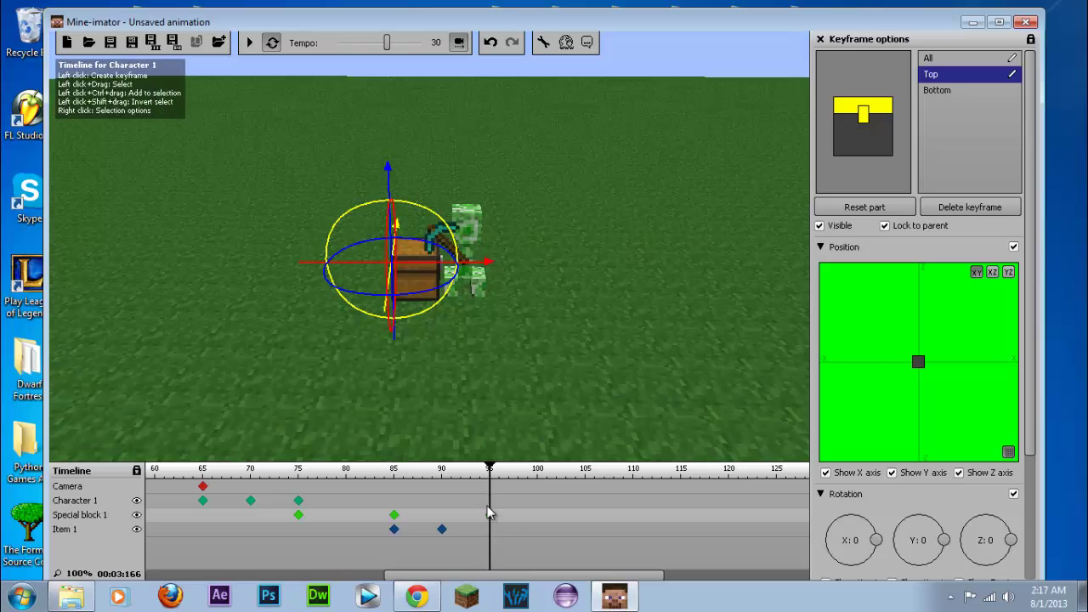
{"action": "scroll", "coordinate": [1029, 330], "scroll_direction": "down", "scroll_amount": 4}
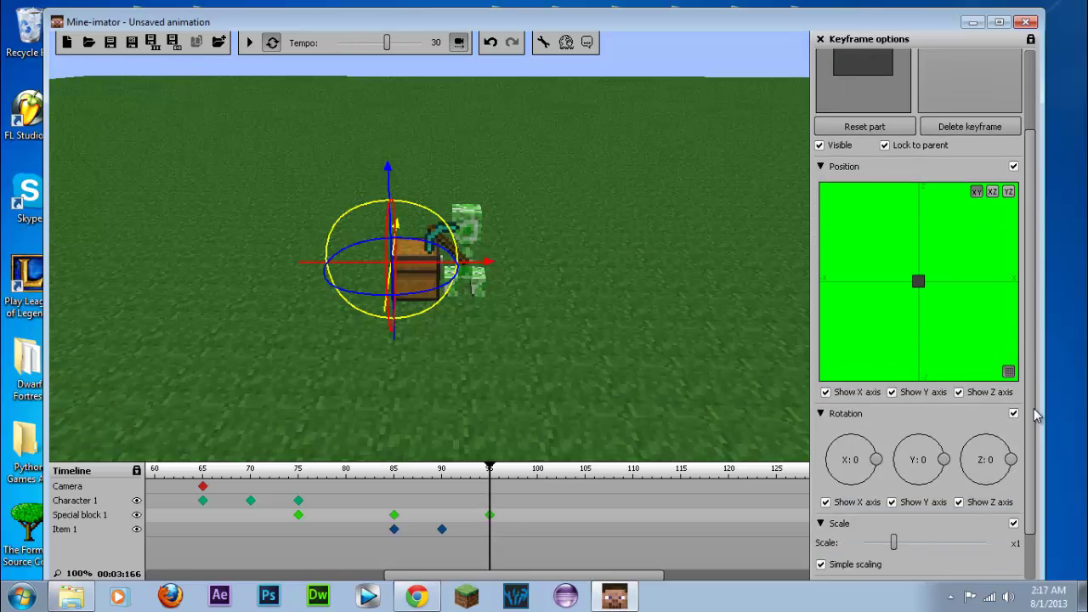
{"action": "left_click", "coordinate": [903, 568]}
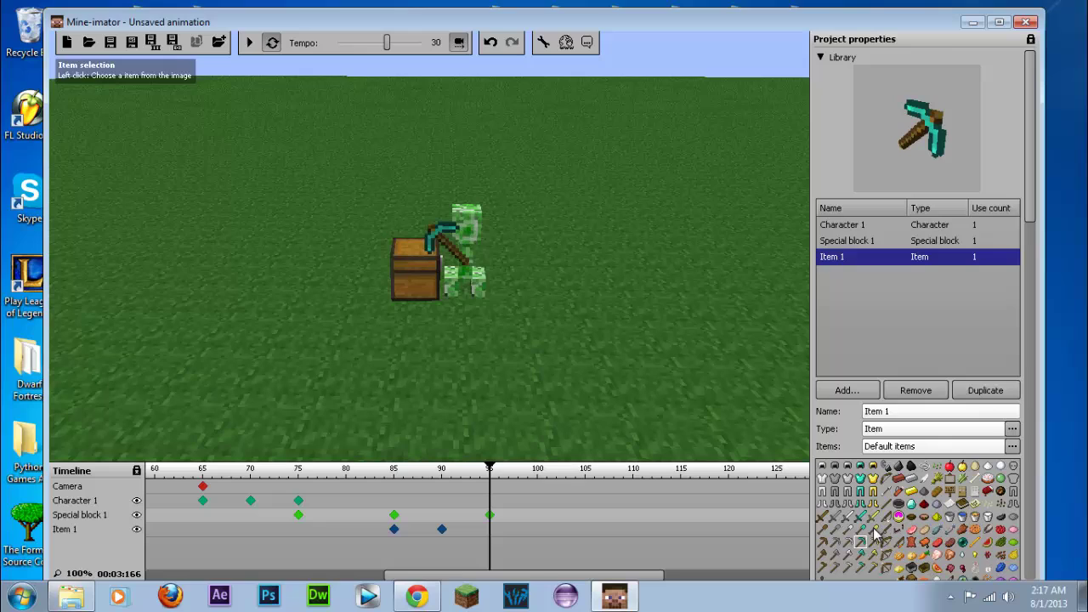
Start a movie export and save the project to the Desktop as "rendered animation".
{"action": "left_click", "coordinate": [153, 43]}
{"action": "left_click", "coordinate": [457, 360]}
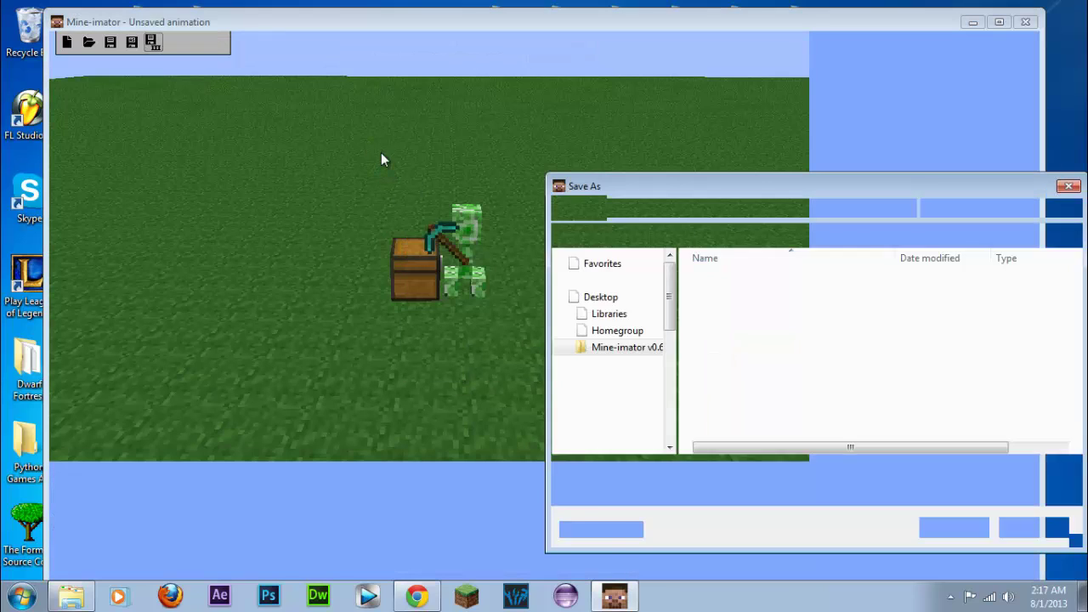
{"action": "left_click_drag", "start_coordinate": [670, 385], "coordinate": [660, 262]}
{"action": "left_click", "coordinate": [619, 279]}
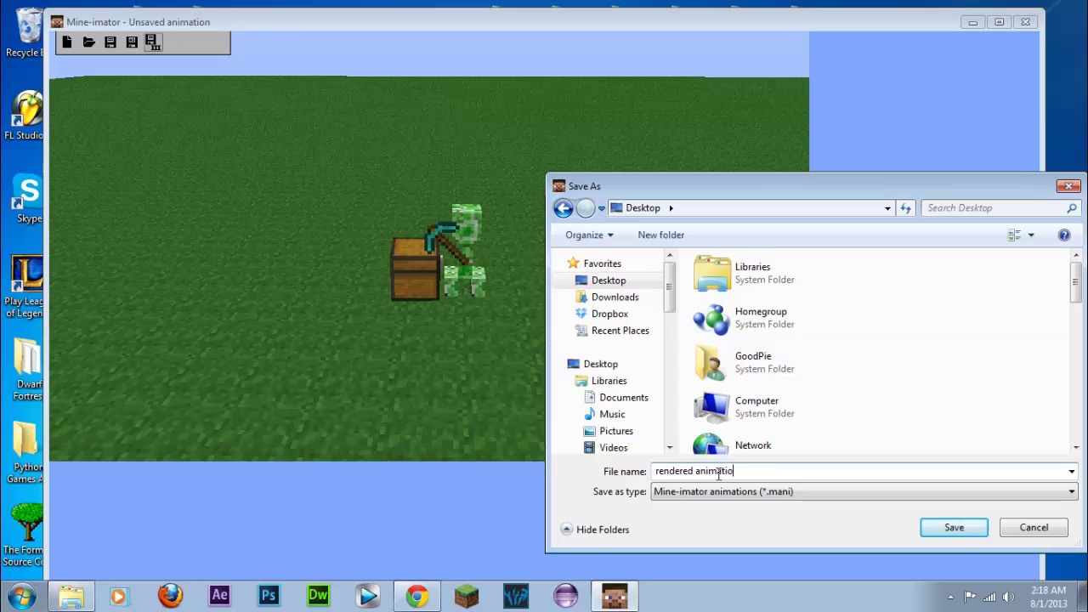
{"action": "key", "text": "Return"}
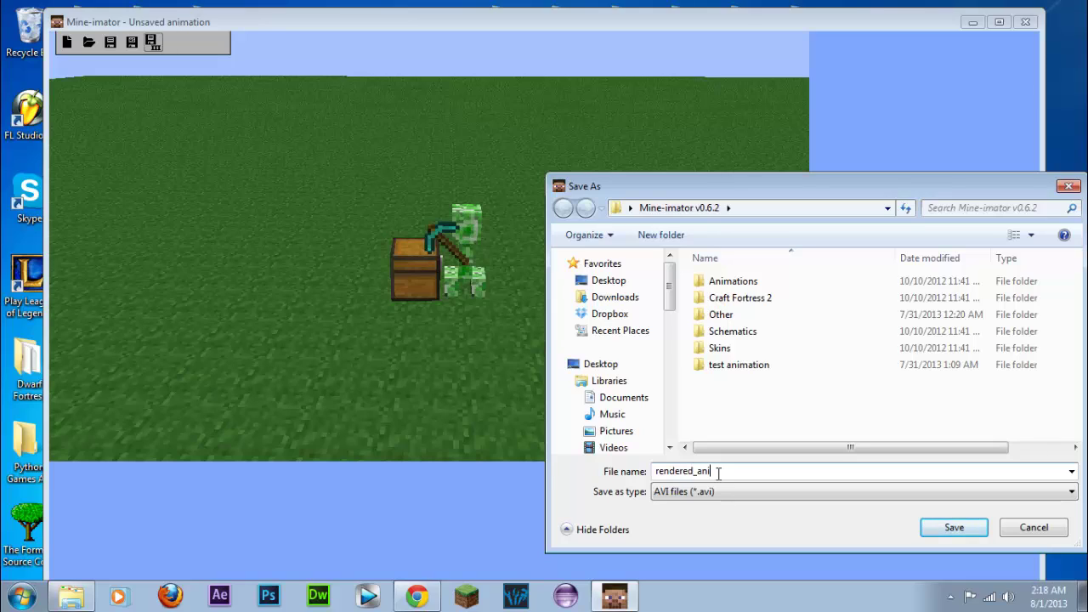
Export the movie as rendered_animation.avi using the Microsoft Video 1 compressor with a compression quality above 75.
{"action": "key", "text": "Return"}
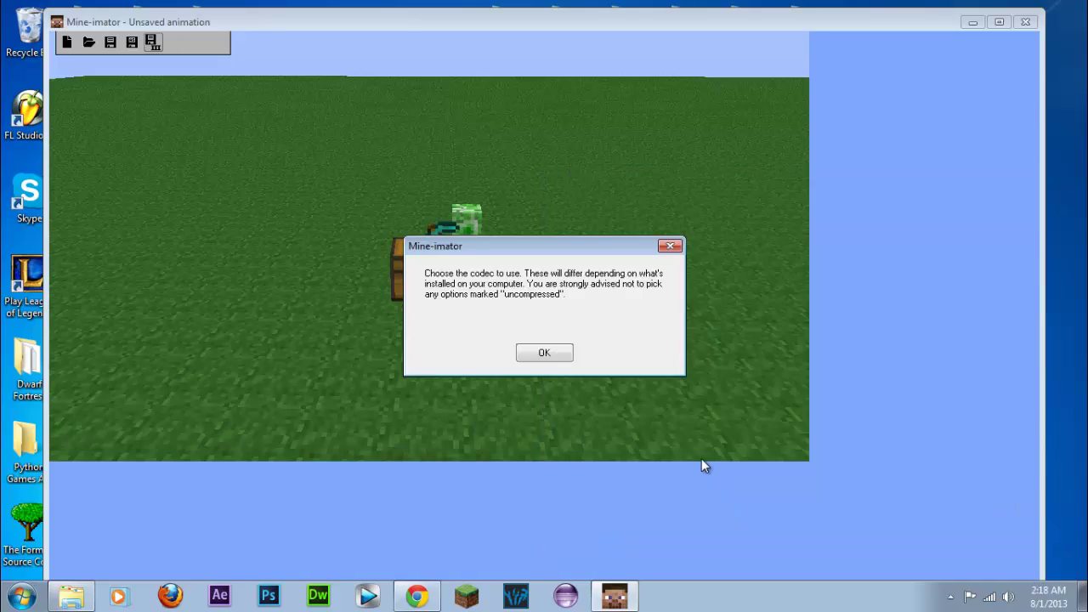
{"action": "left_click", "coordinate": [545, 353]}
{"action": "left_click", "coordinate": [188, 139]}
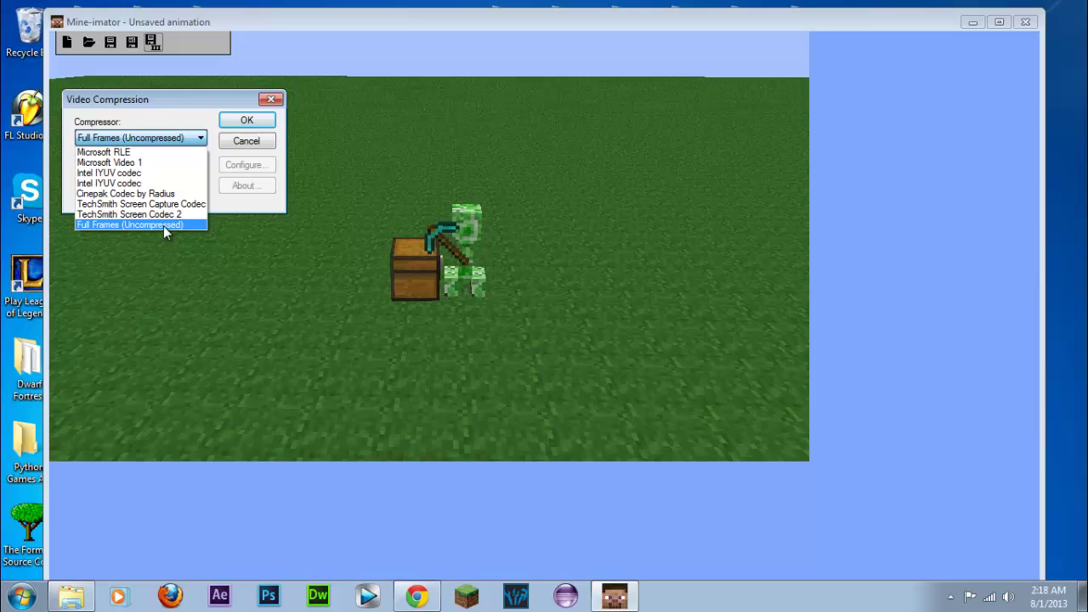
{"action": "left_click", "coordinate": [165, 163]}
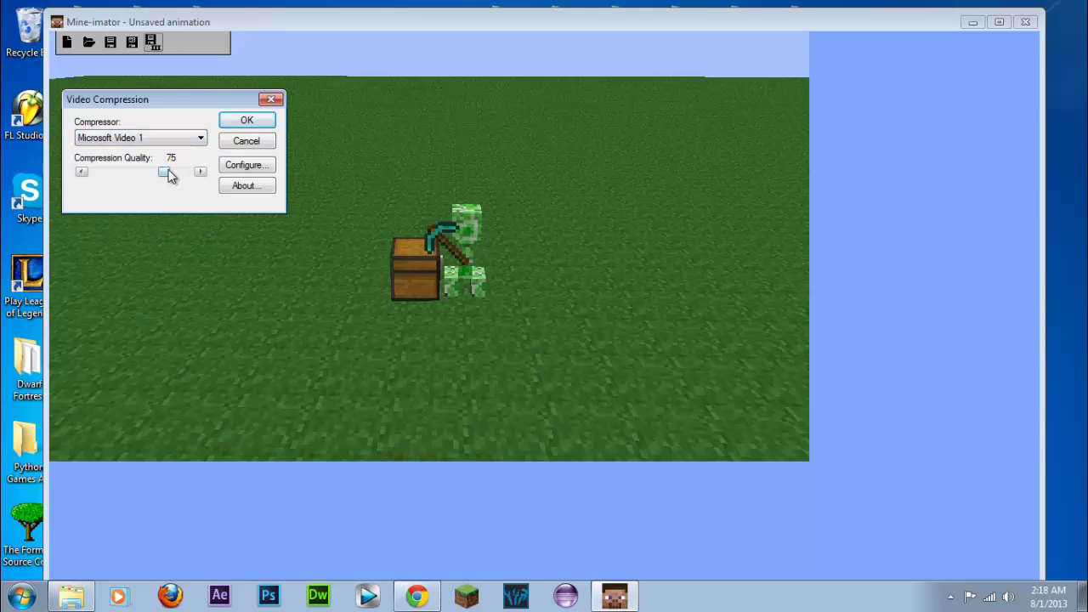
{"action": "left_click_drag", "start_coordinate": [167, 172], "coordinate": [189, 170]}
{"action": "left_click", "coordinate": [141, 138]}
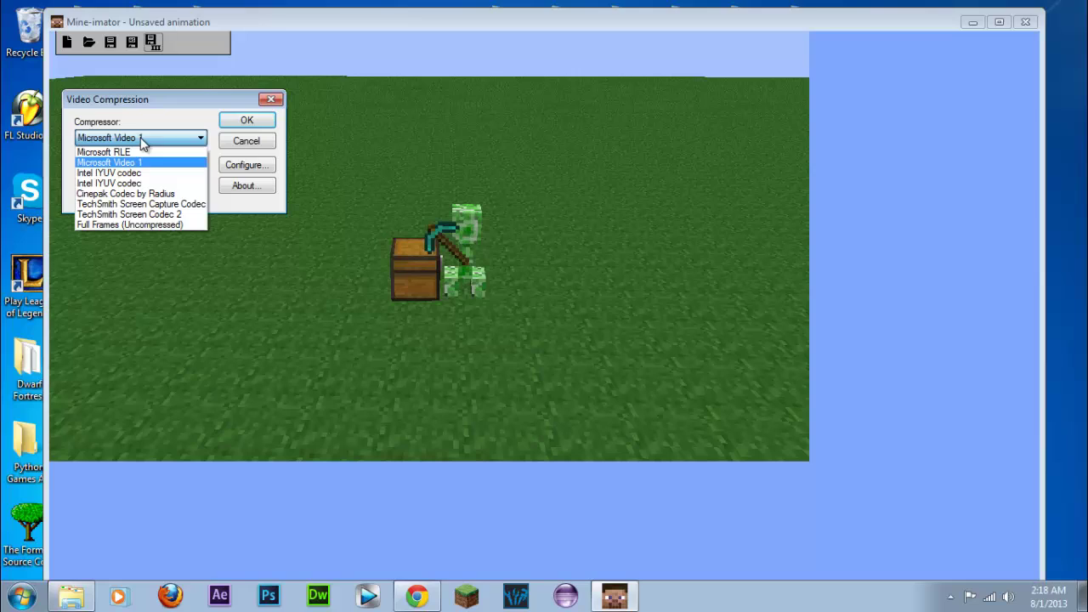
{"action": "left_click", "coordinate": [143, 138]}
{"action": "left_click", "coordinate": [246, 122]}
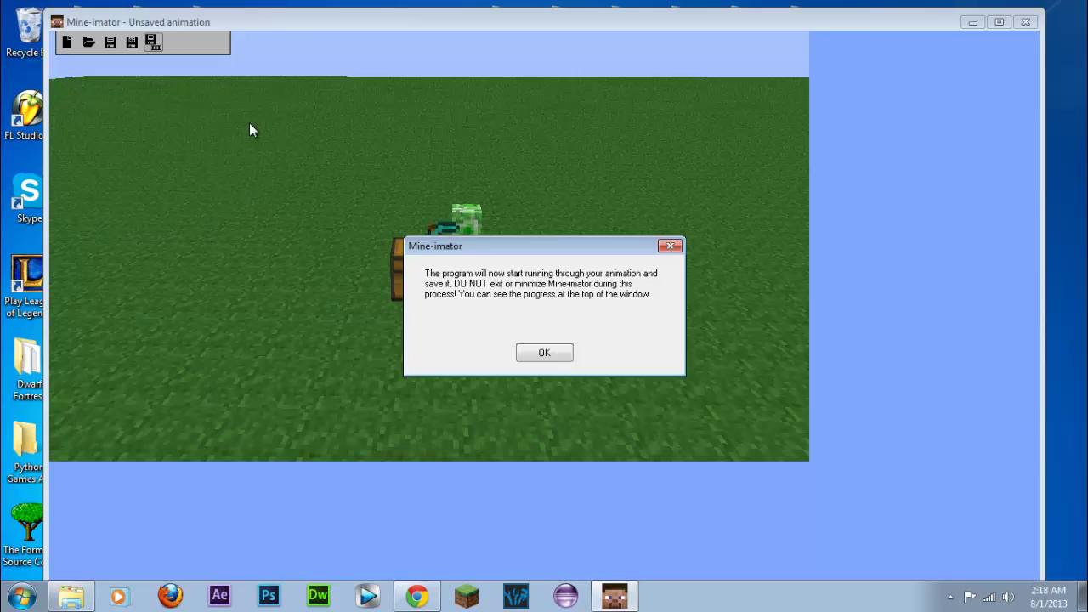
{"action": "left_click", "coordinate": [551, 355]}
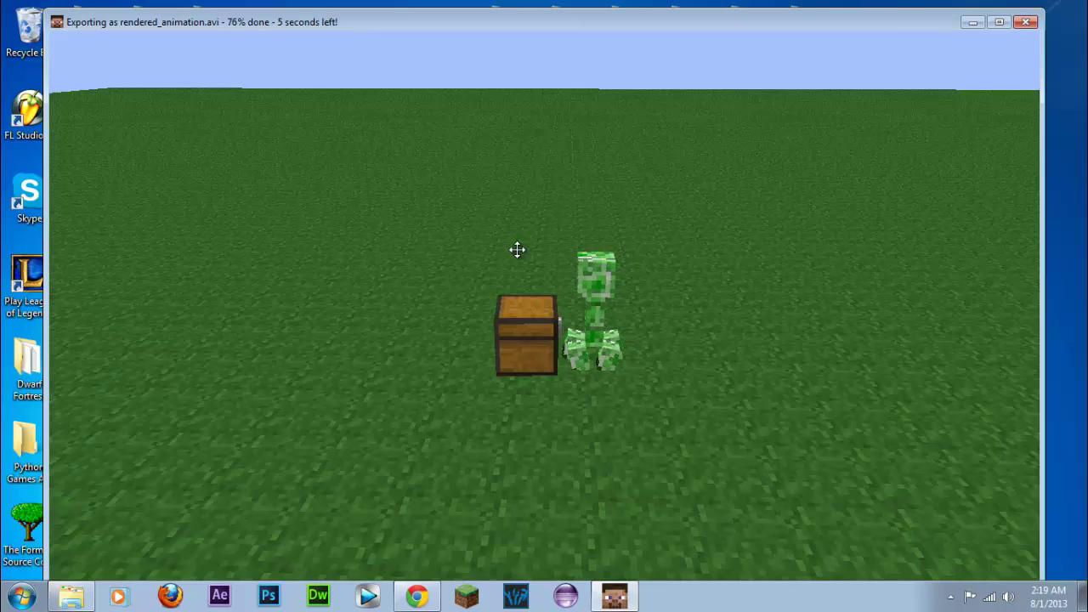
Open the exported AVI to review it, and close the media player and Mine-imator.
{"action": "mouse_move", "coordinate": [605, 596]}
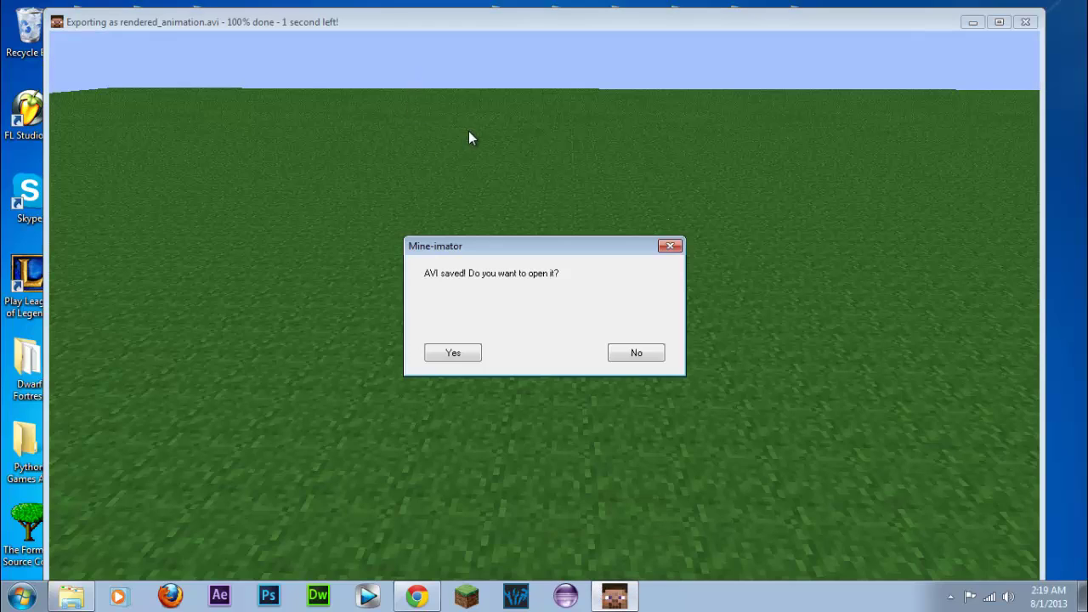
{"action": "left_click", "coordinate": [452, 354]}
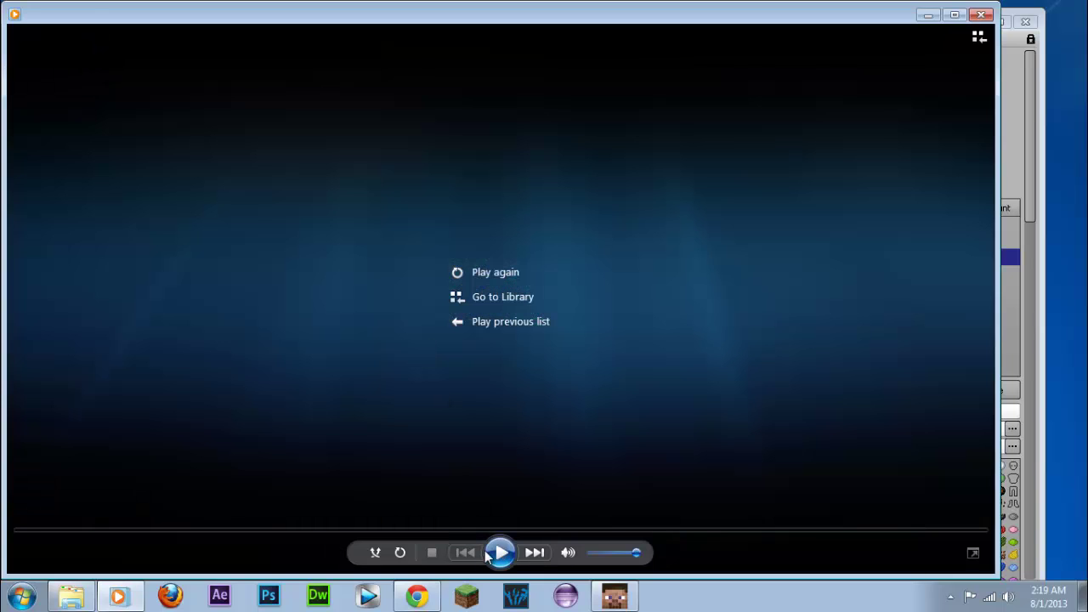
{"action": "left_click", "coordinate": [488, 554]}
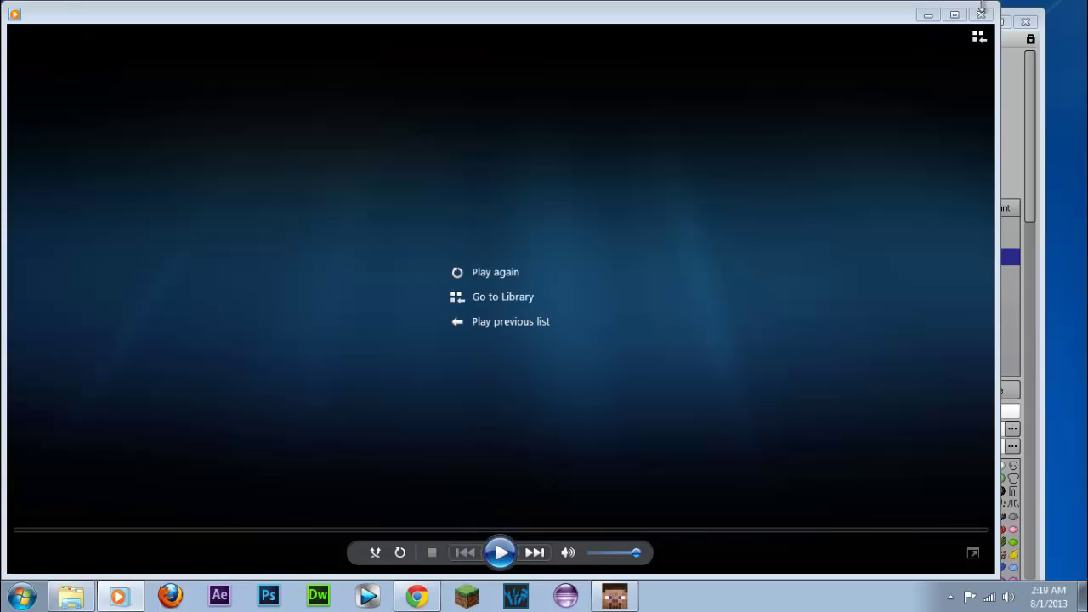
{"action": "left_click", "coordinate": [981, 15]}
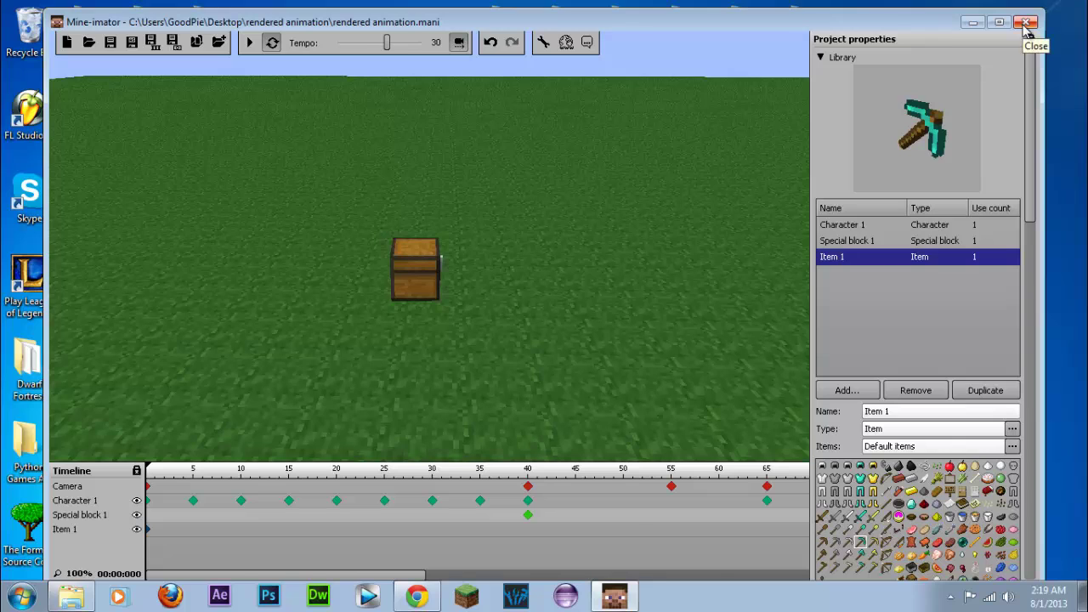
{"action": "left_click", "coordinate": [1026, 23]}
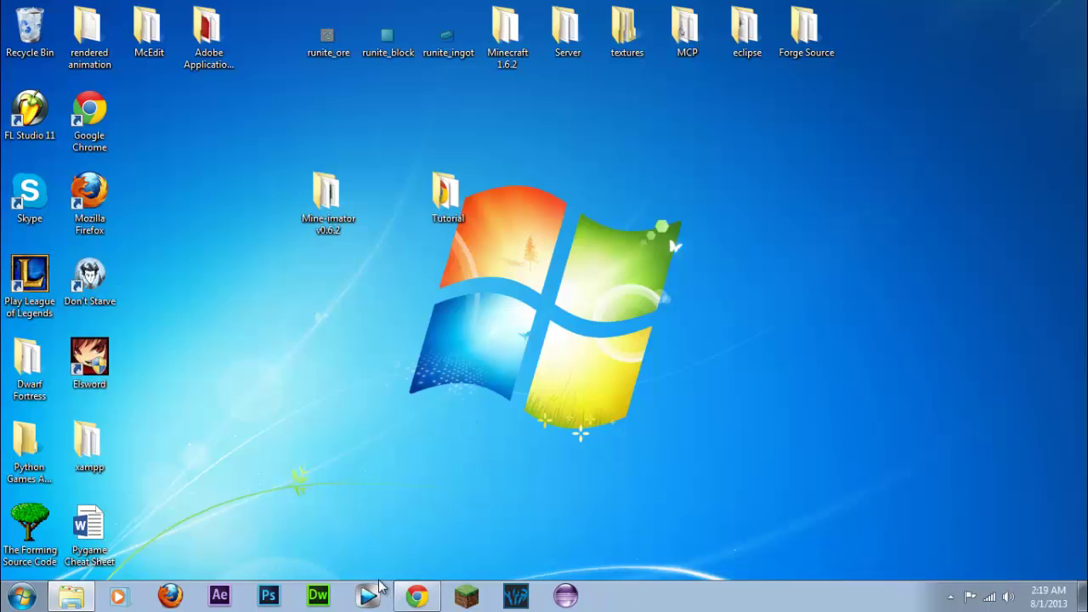